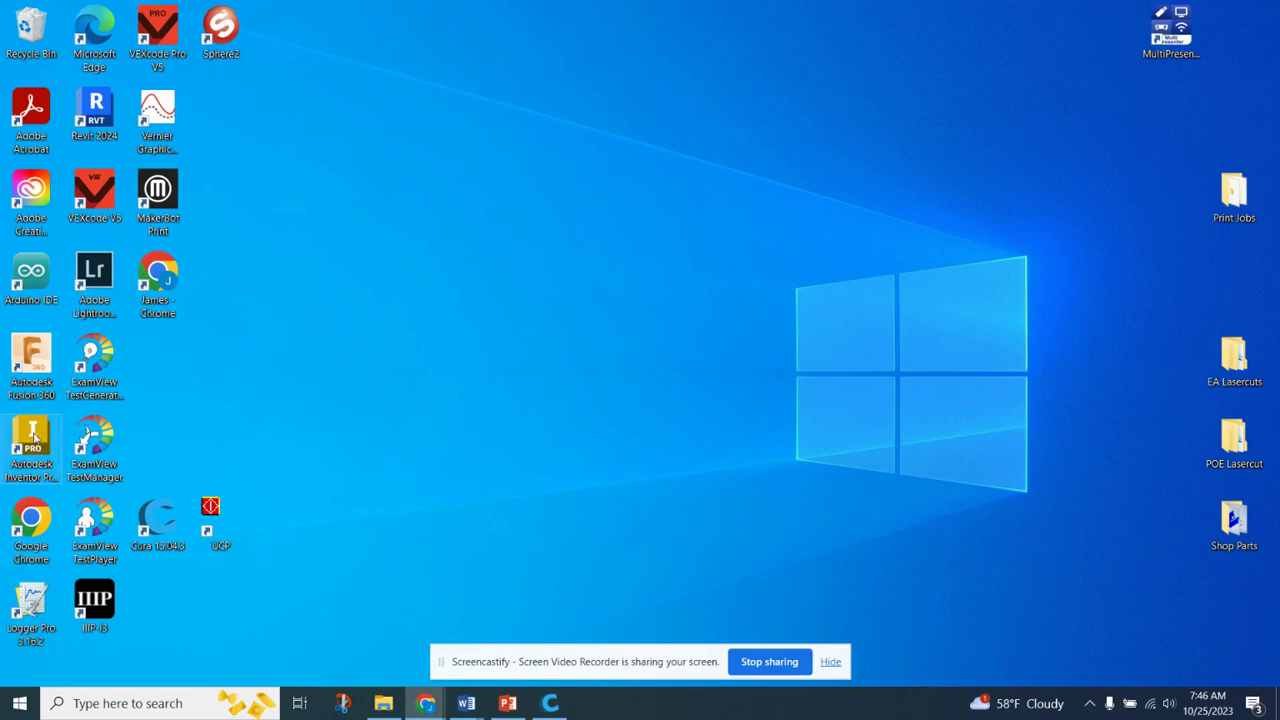
Step: Launch Autodesk Inventor Professional 2024 and create a new part from the metric Standard (mm).ipt template
click(38, 452)
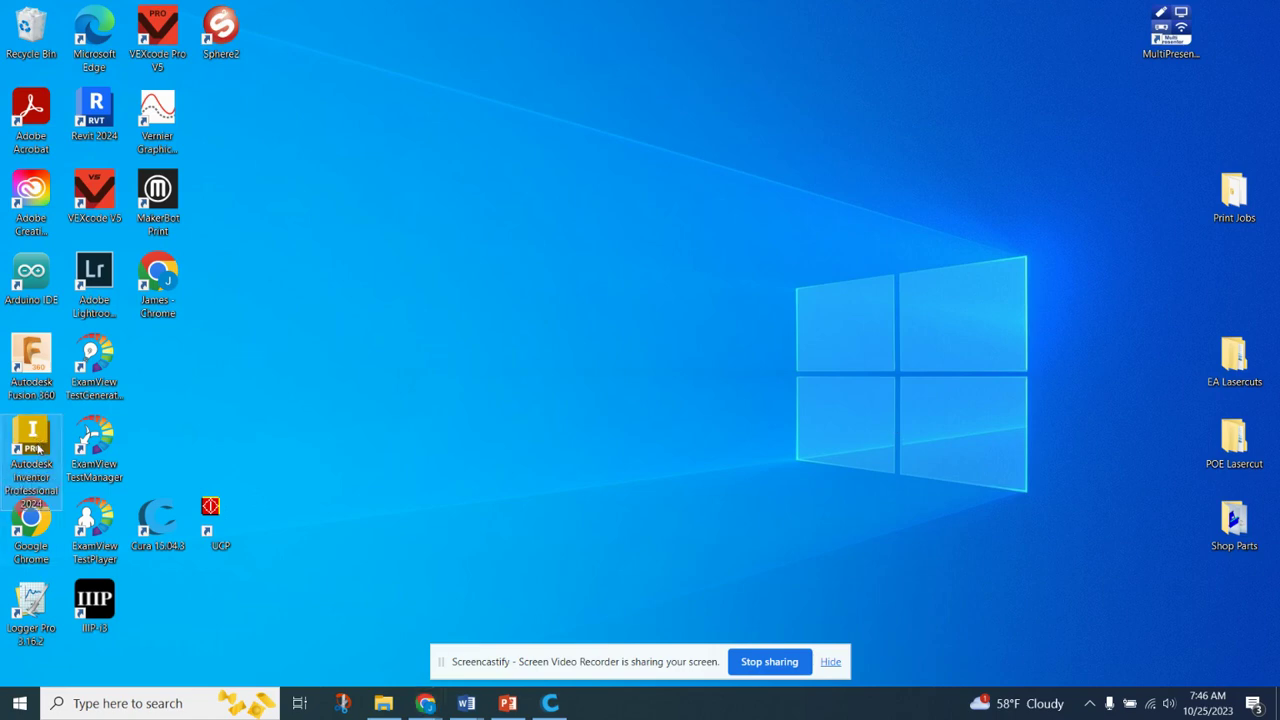
double_click(35, 445)
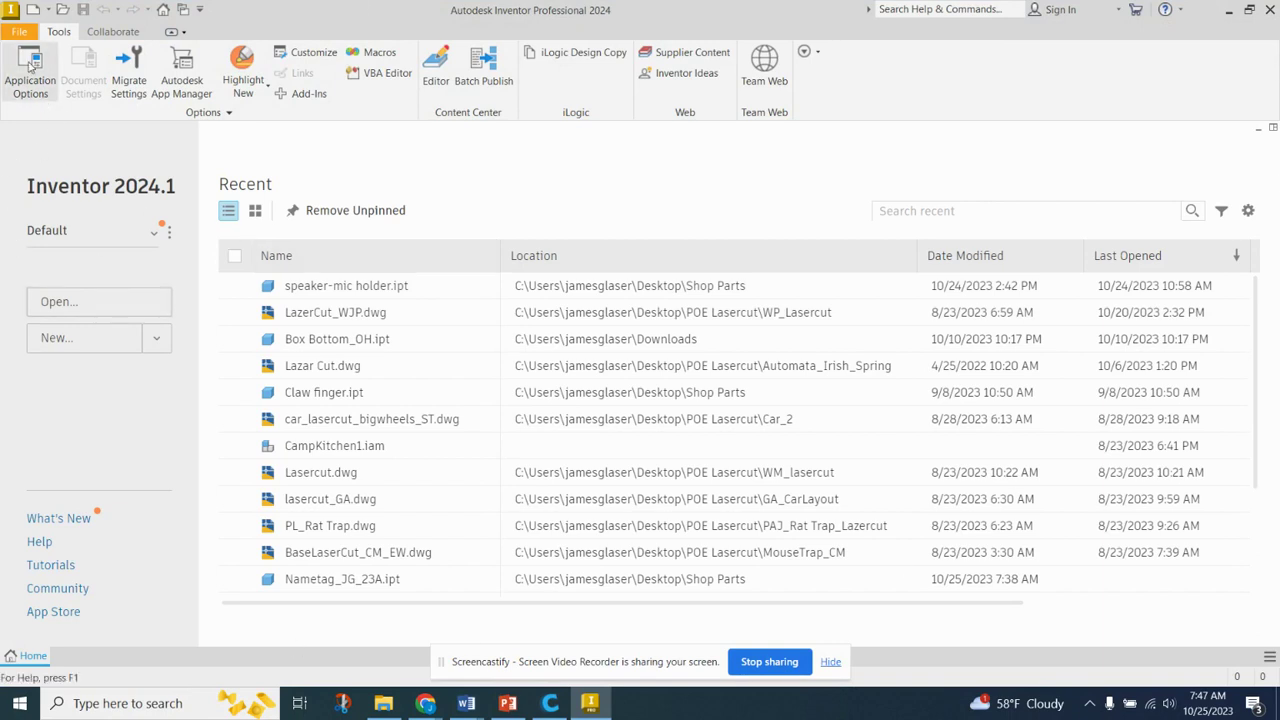
click(90, 346)
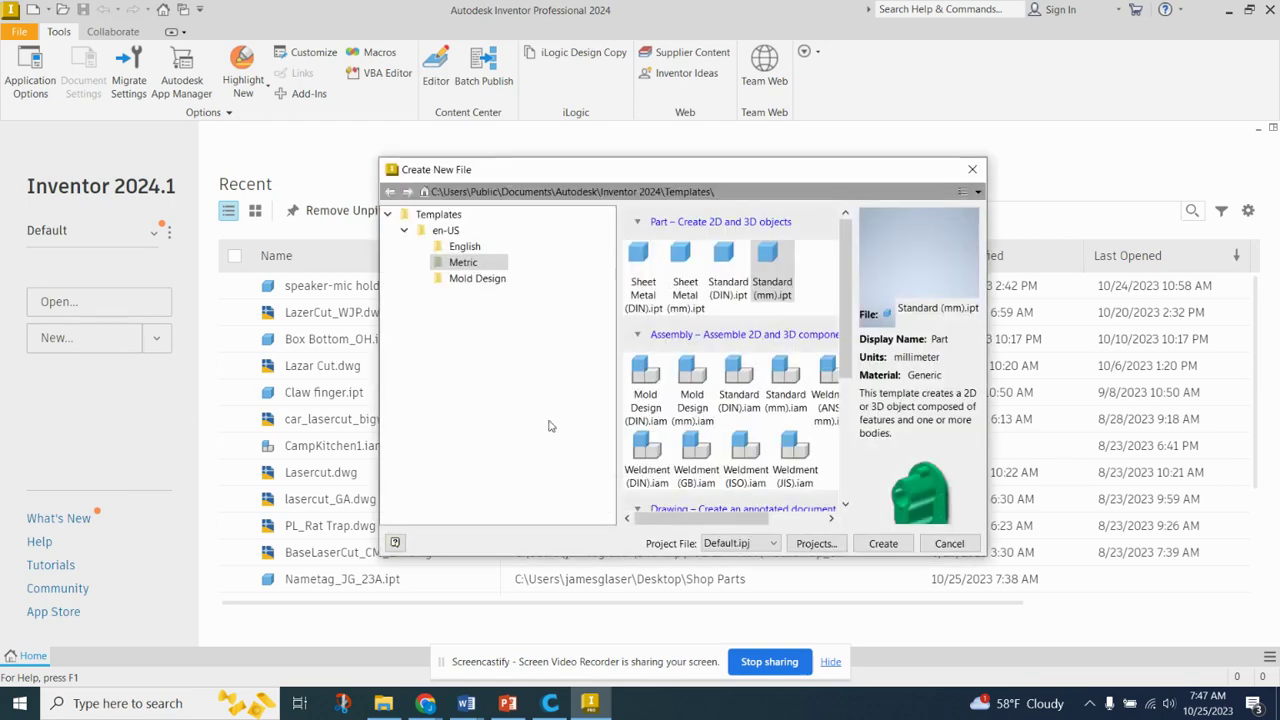
click(465, 247)
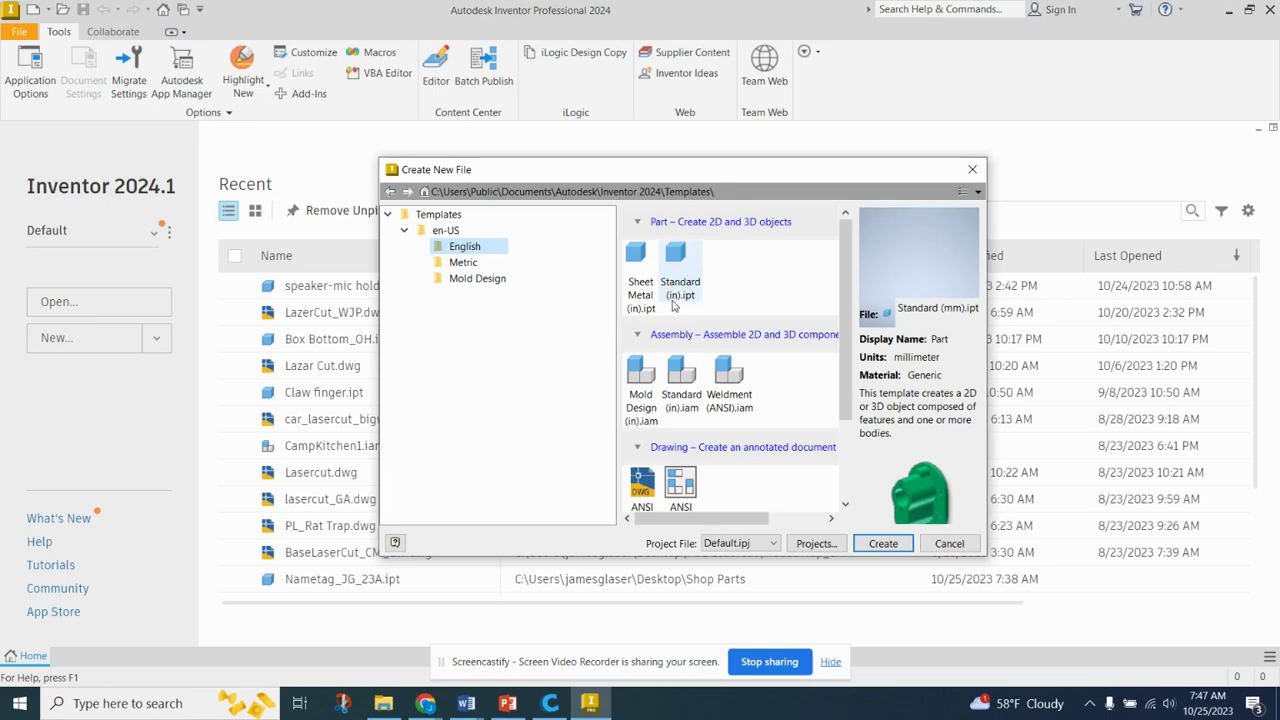
click(463, 262)
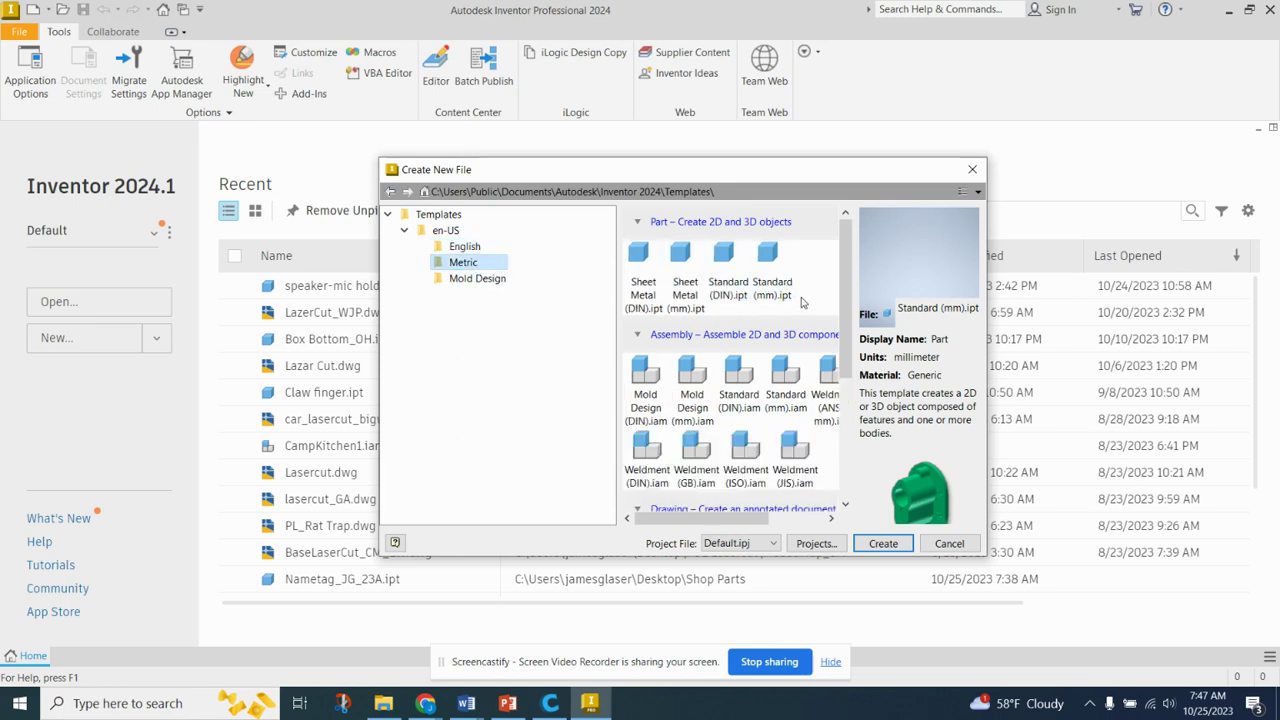
double_click(770, 258)
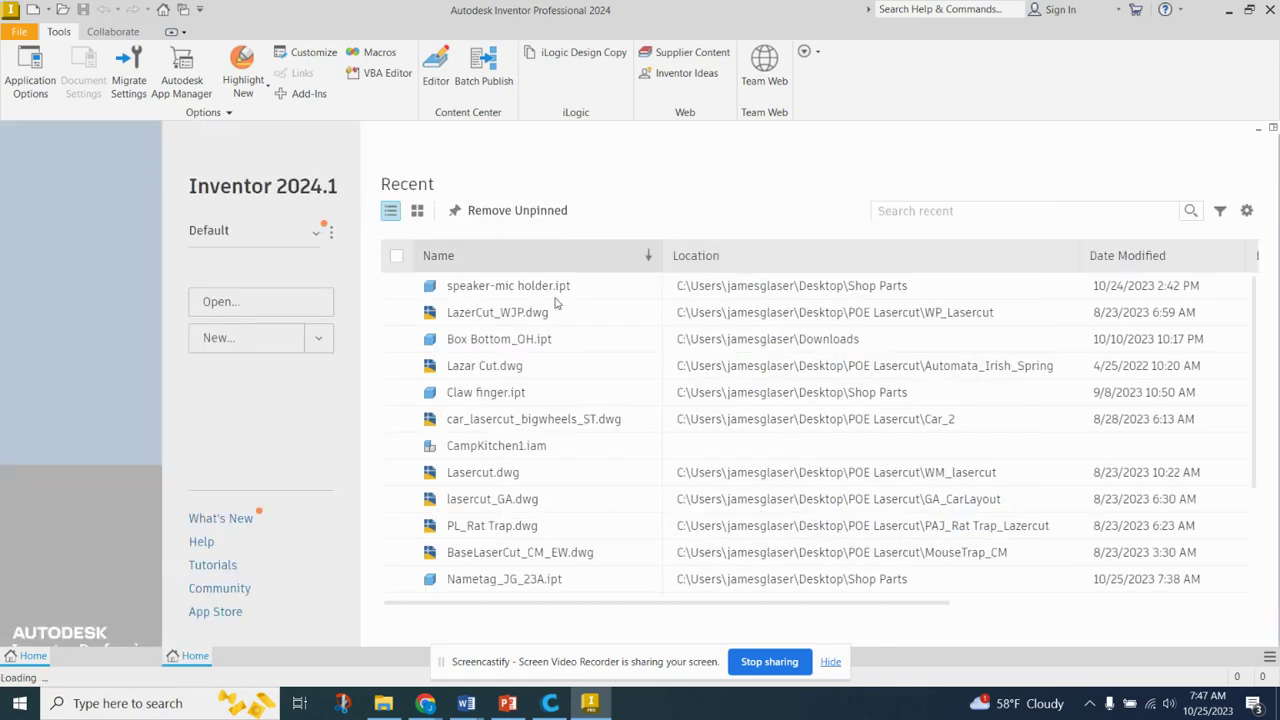
click(830, 661)
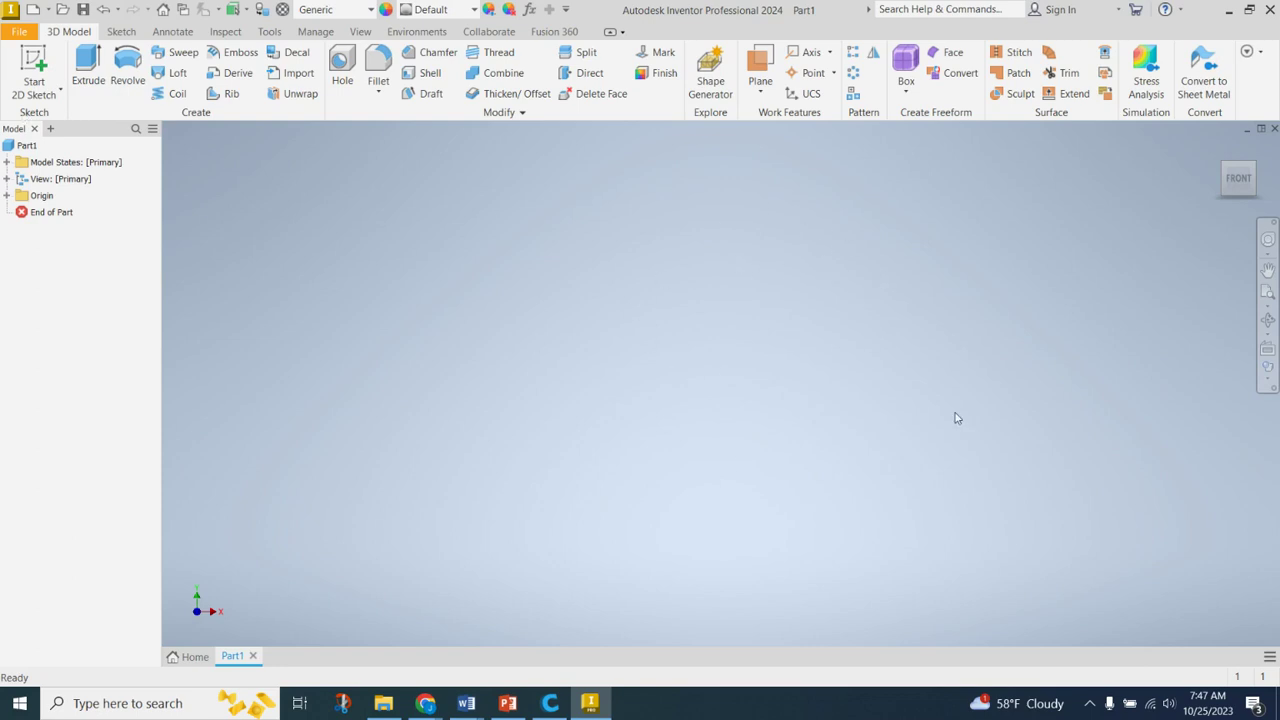
click(12, 32)
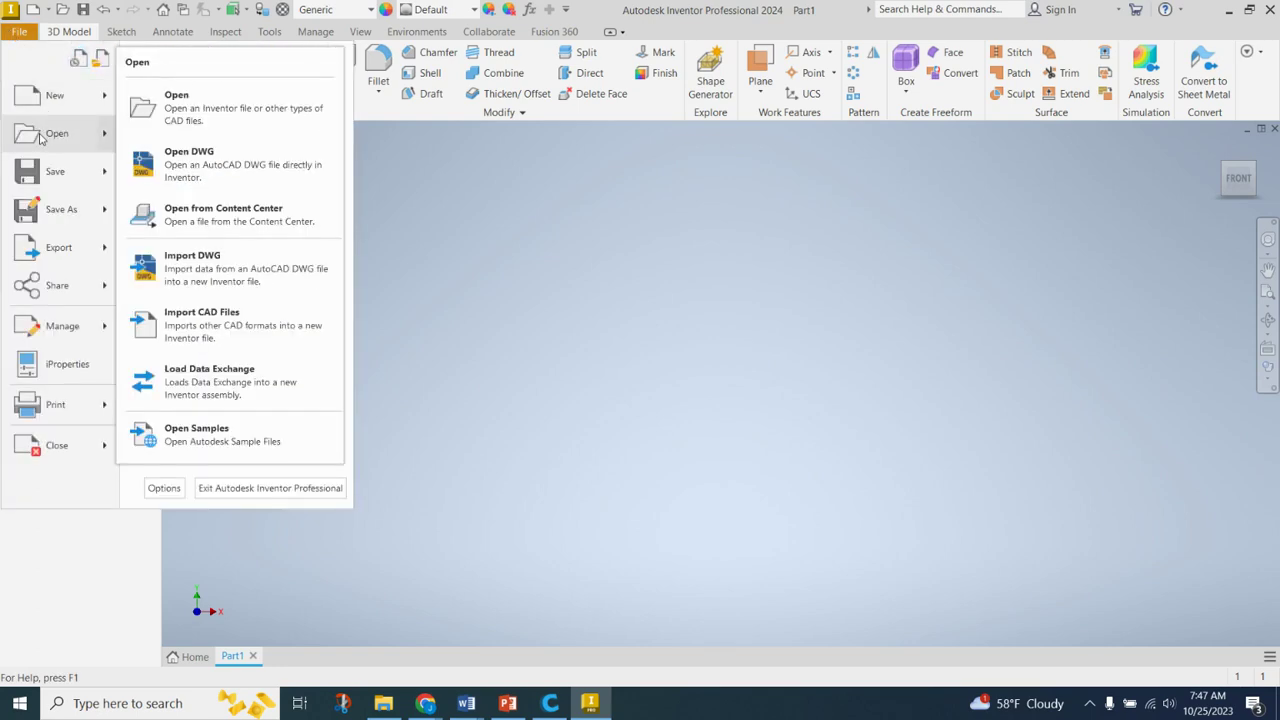
click(40, 137)
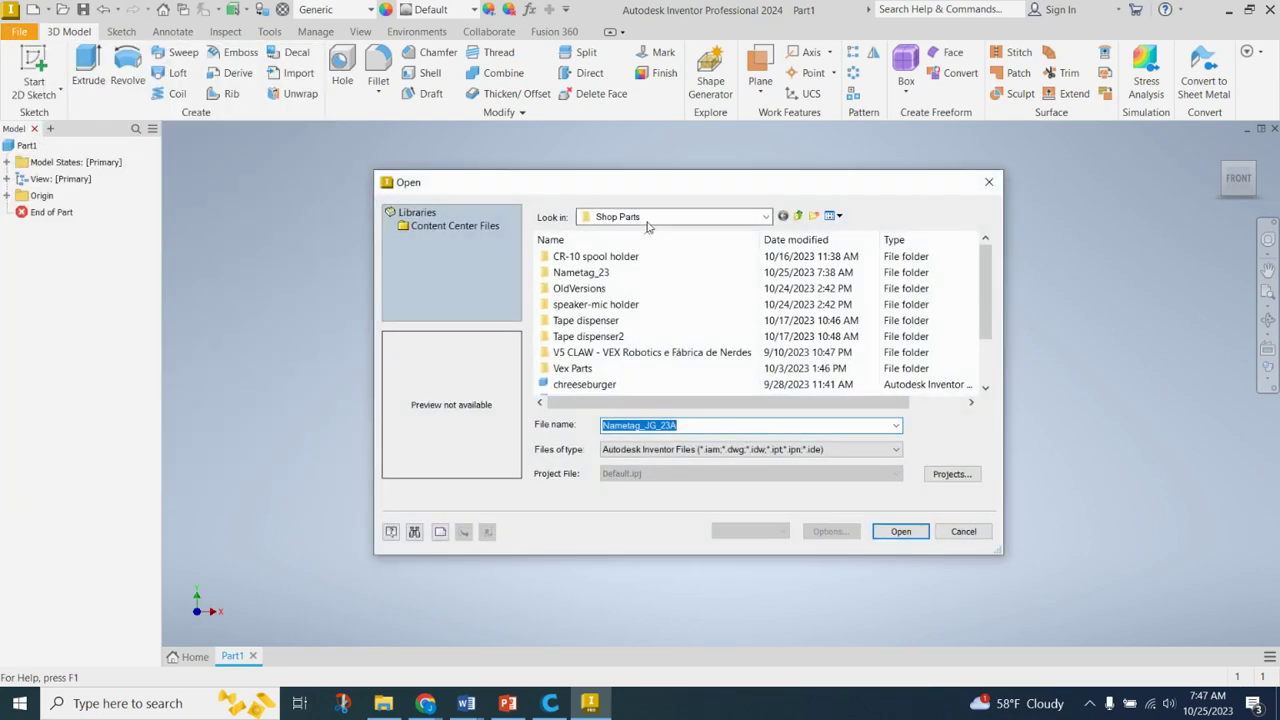
click(989, 182)
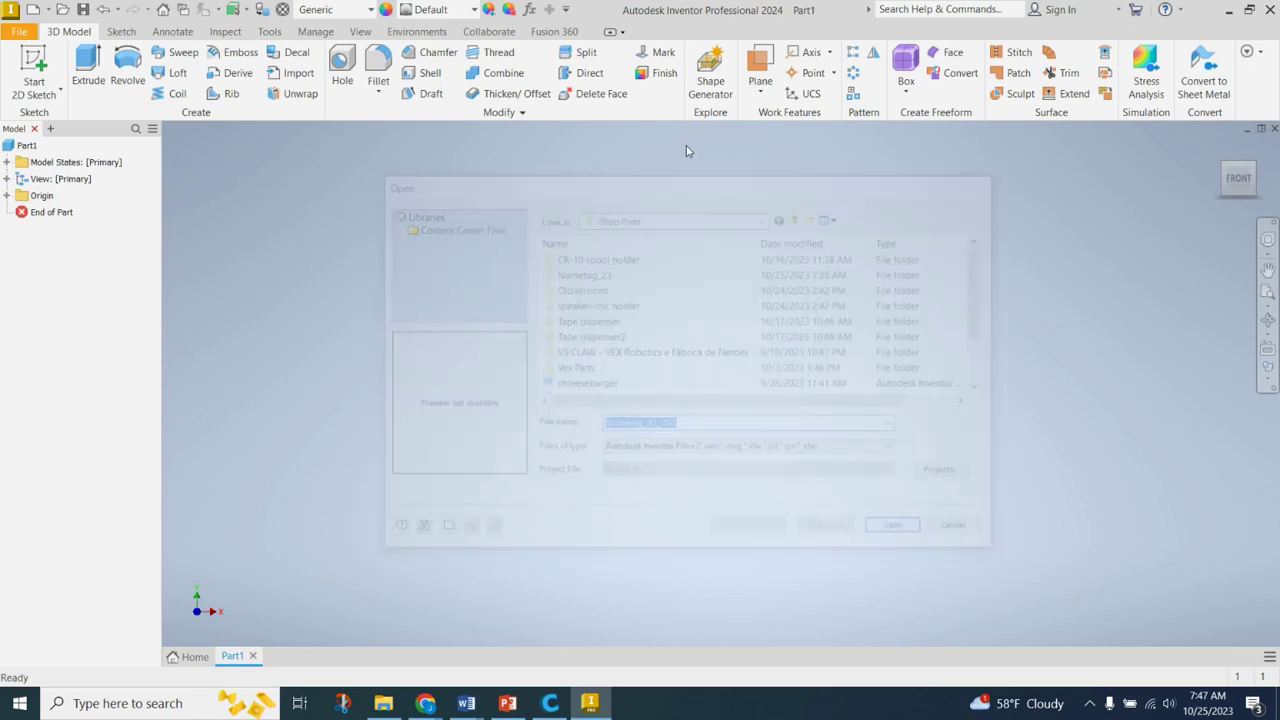
Step: Open the recent part Nametag_JG_23A and examine the finished nametag as a reference
click(19, 31)
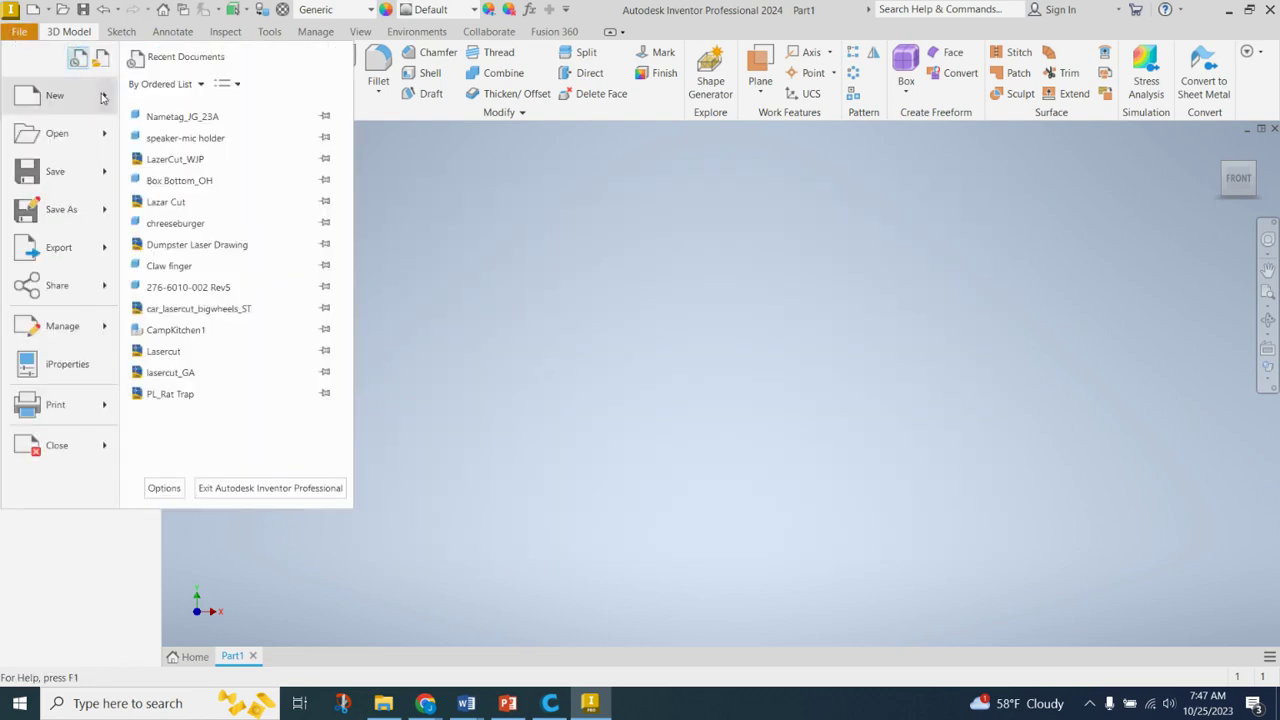
click(190, 118)
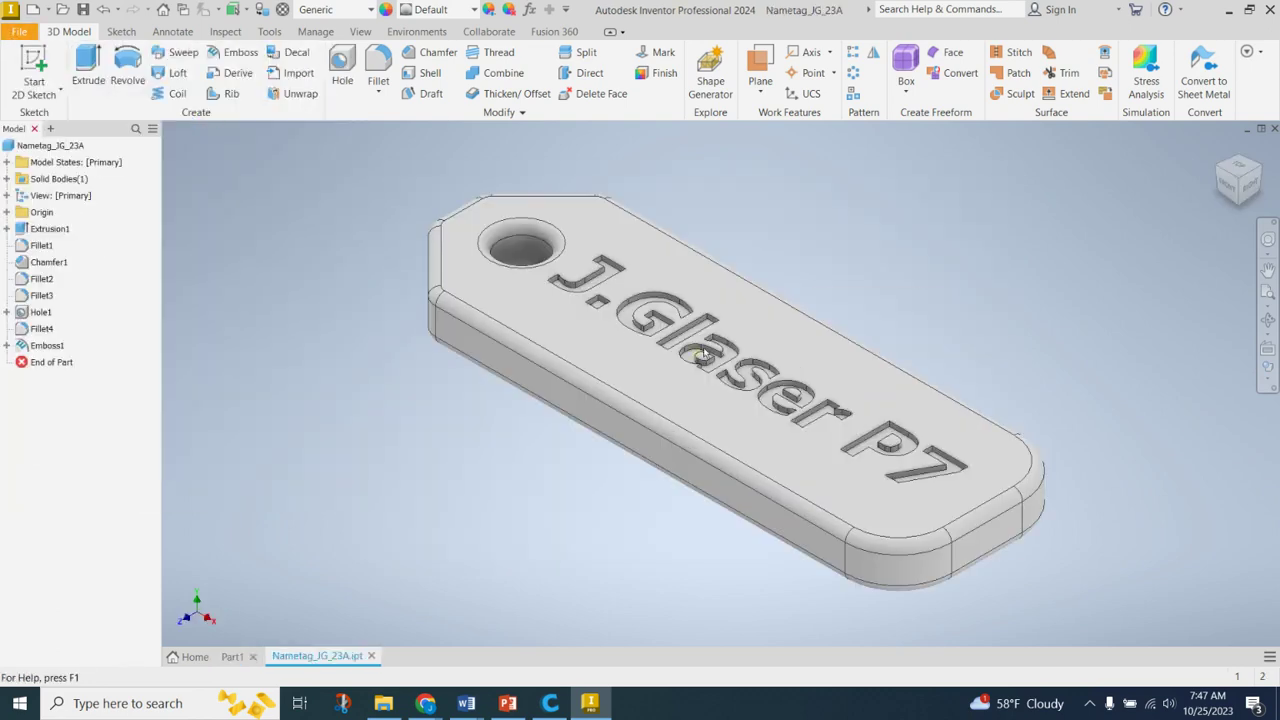
shift+middle_drag(703, 358, 114, 615)
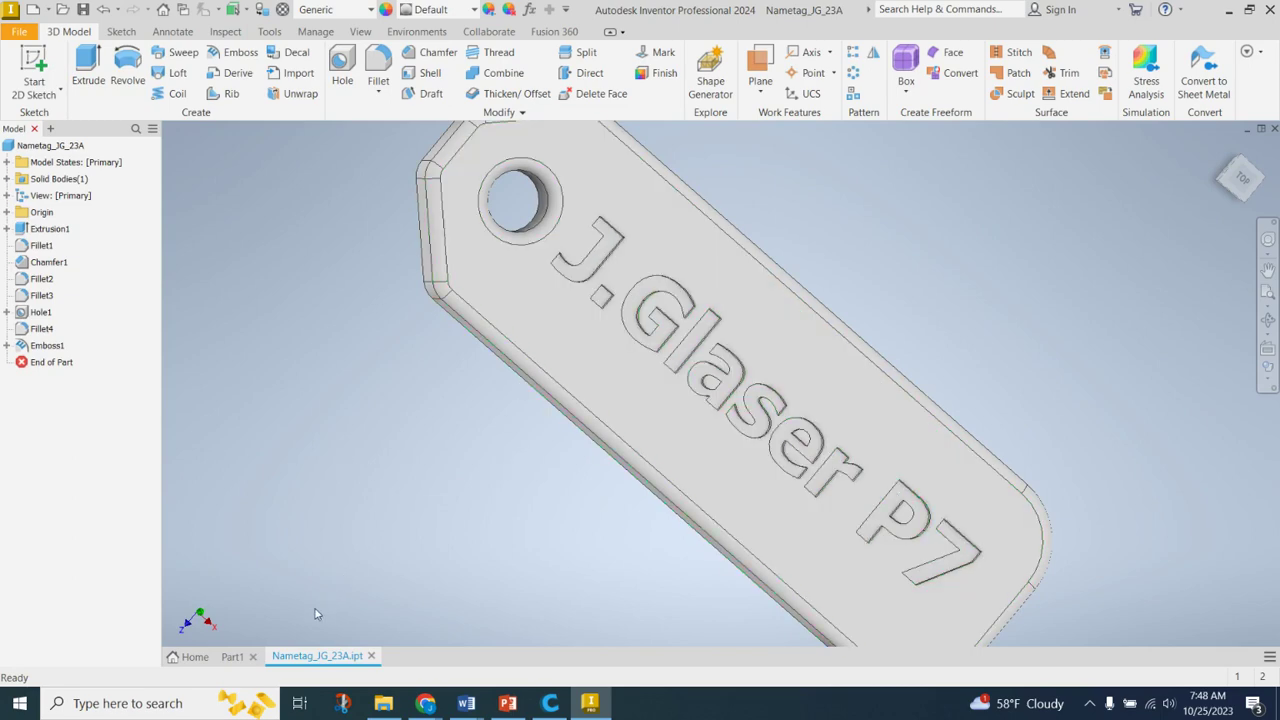
Step: Return to Part1 and start a 2D sketch on the horizontal XZ origin plane
click(232, 658)
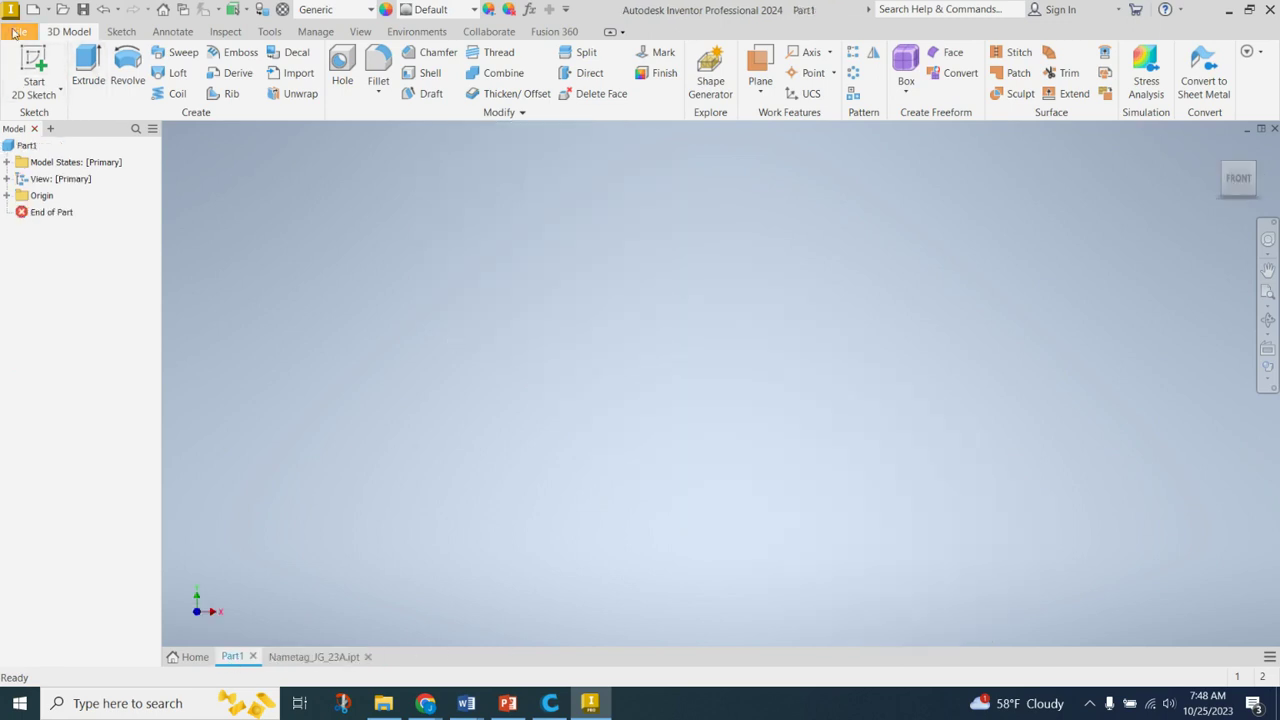
click(38, 66)
click(38, 68)
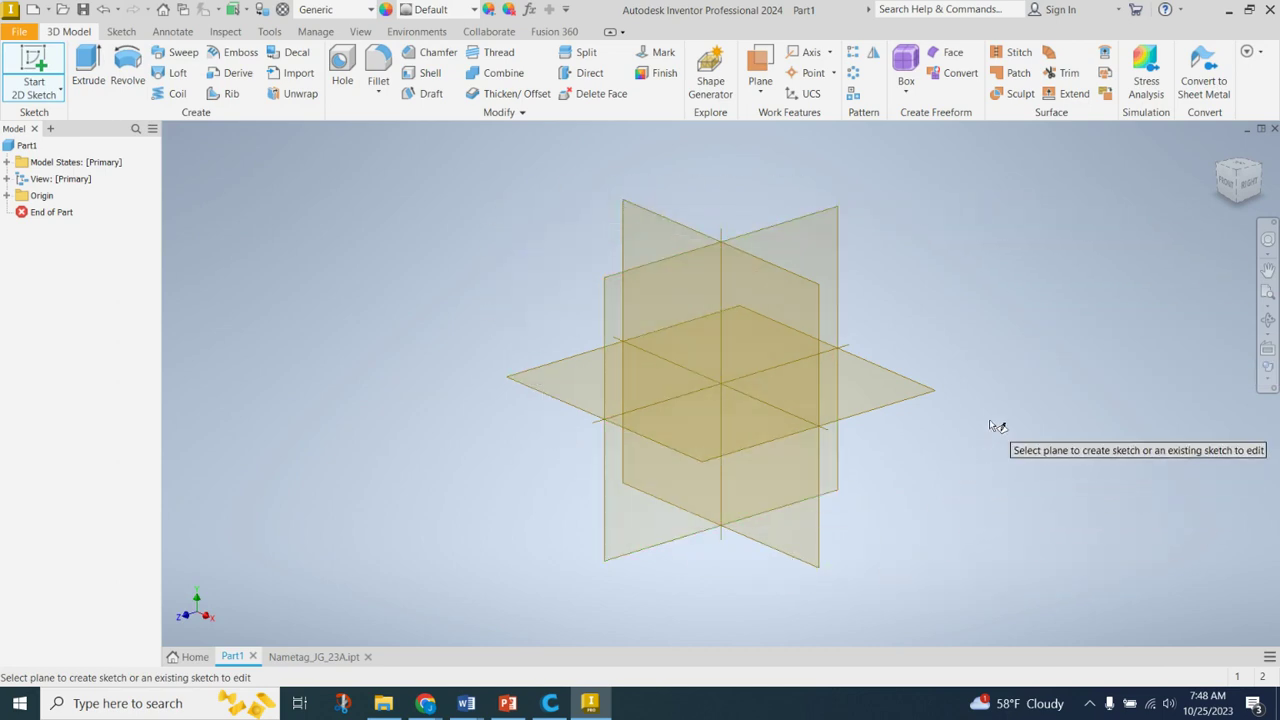
click(920, 394)
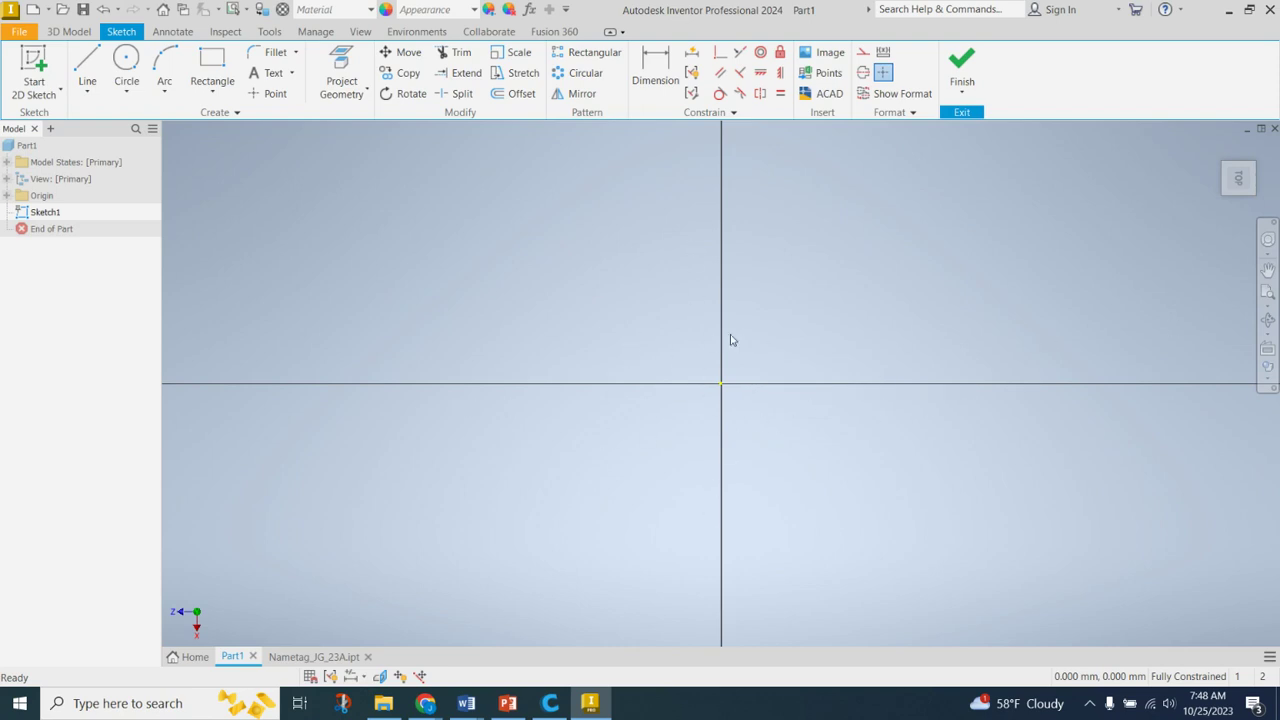
mouse_move(1239, 177)
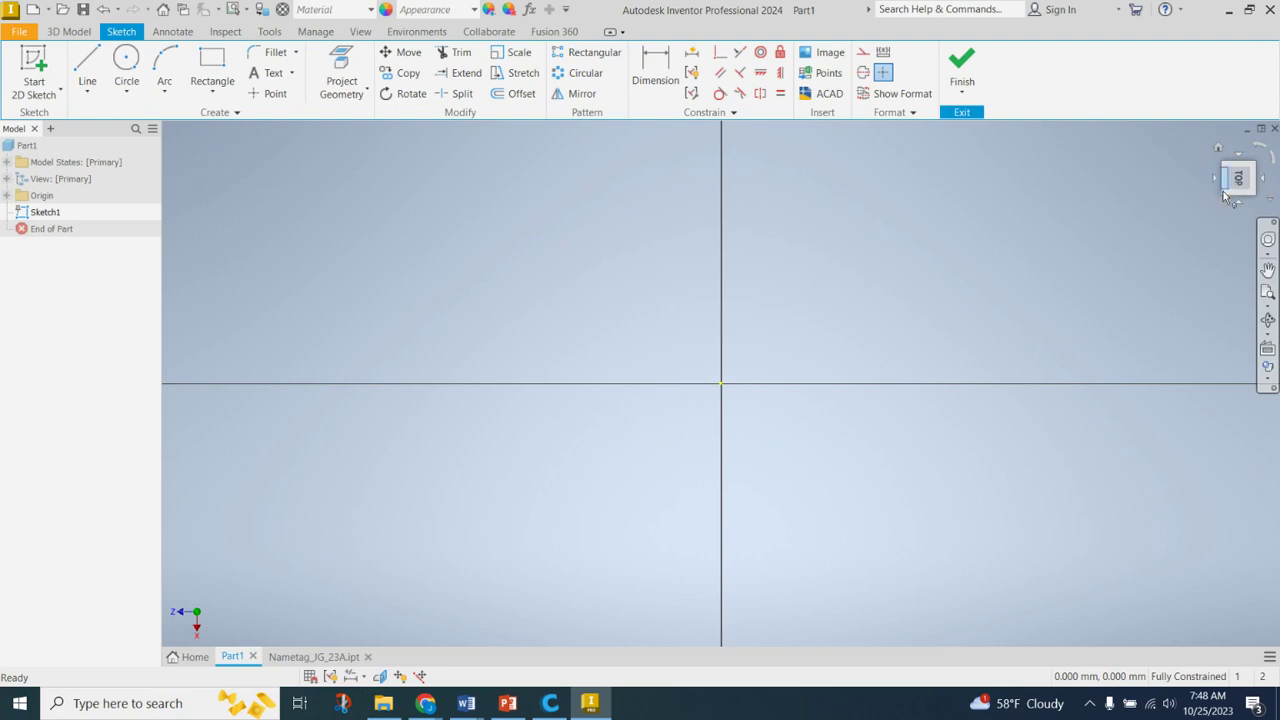
click(1260, 148)
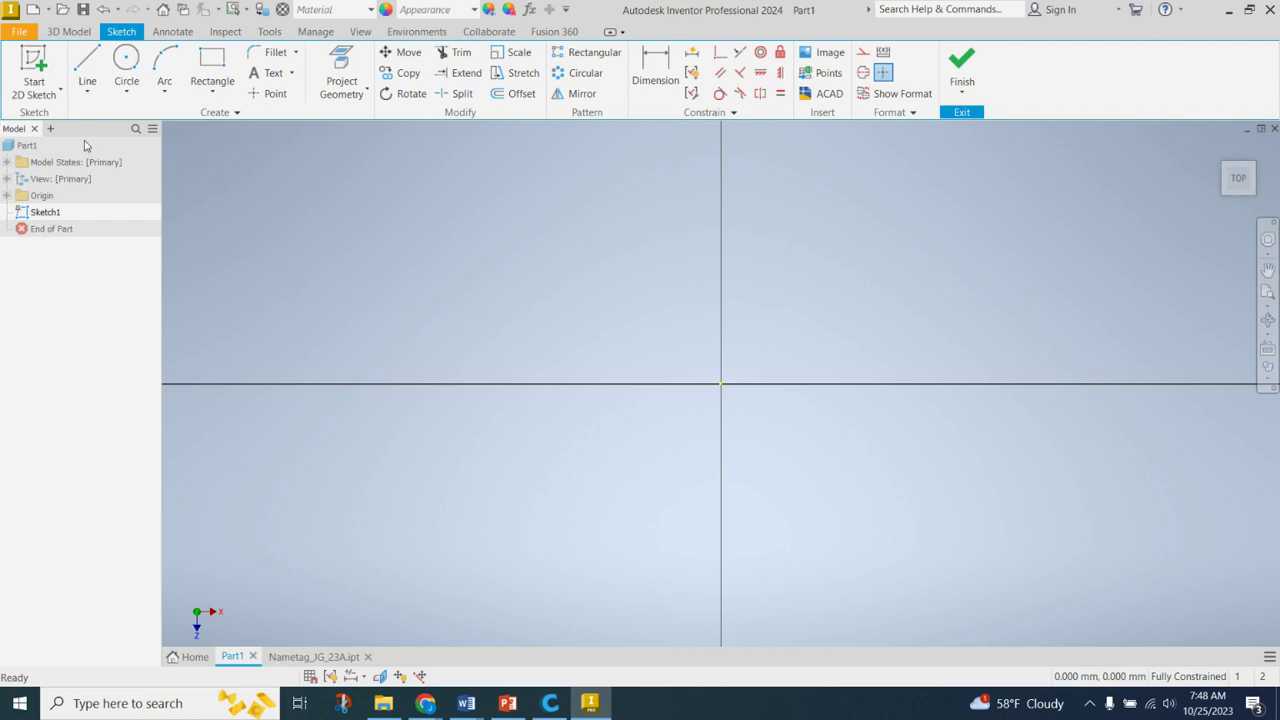
Step: Sketch a rectangle 60 mm wide and 20 mm high with one corner on the origin, and finish the sketch
click(212, 64)
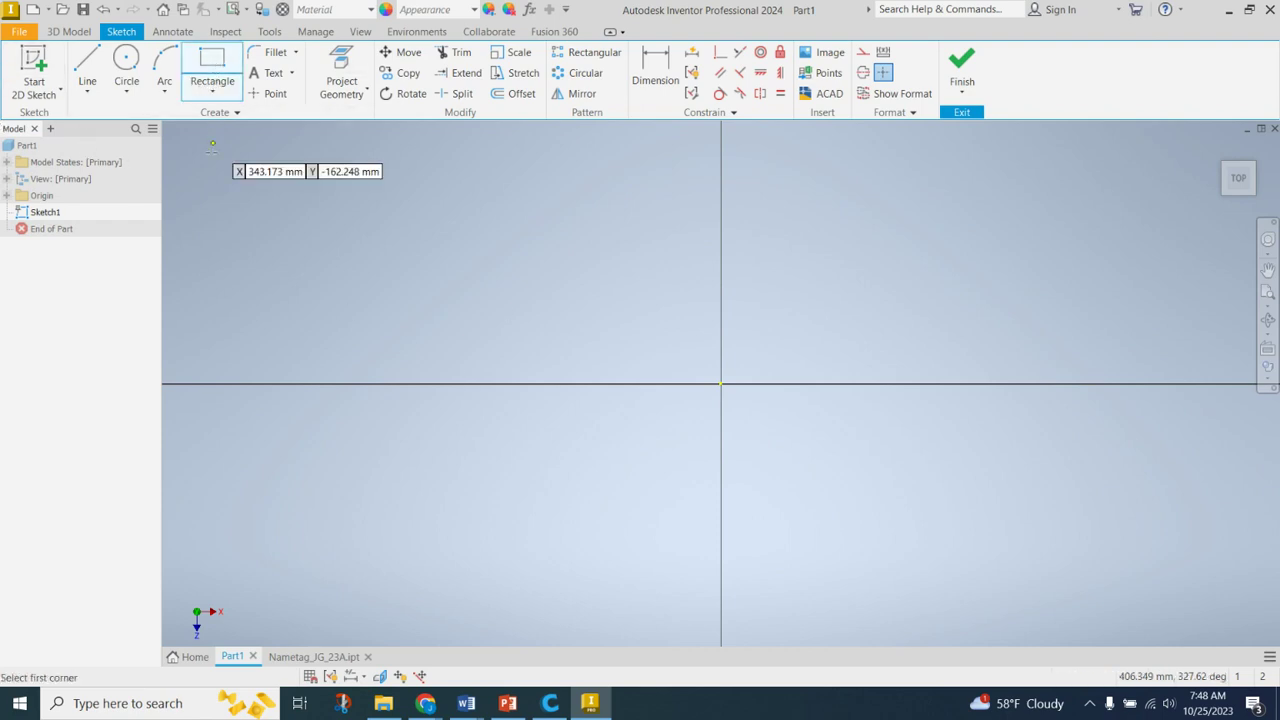
click(212, 68)
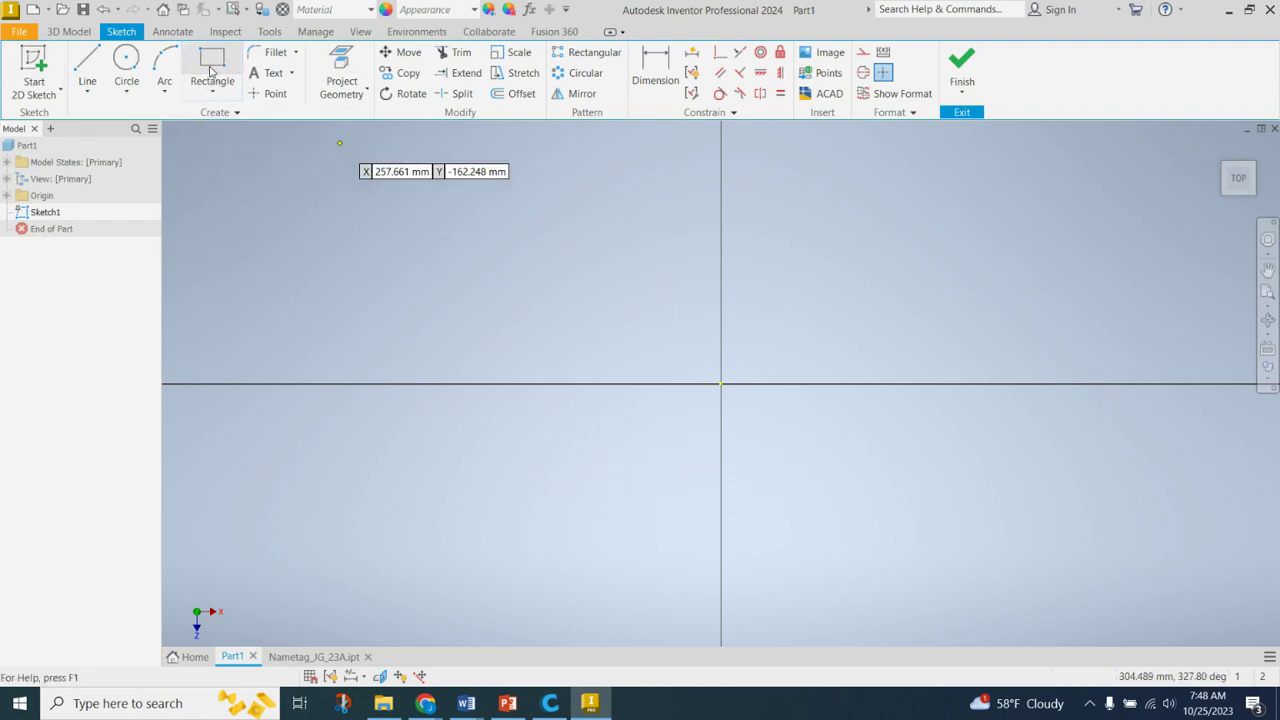
click(212, 68)
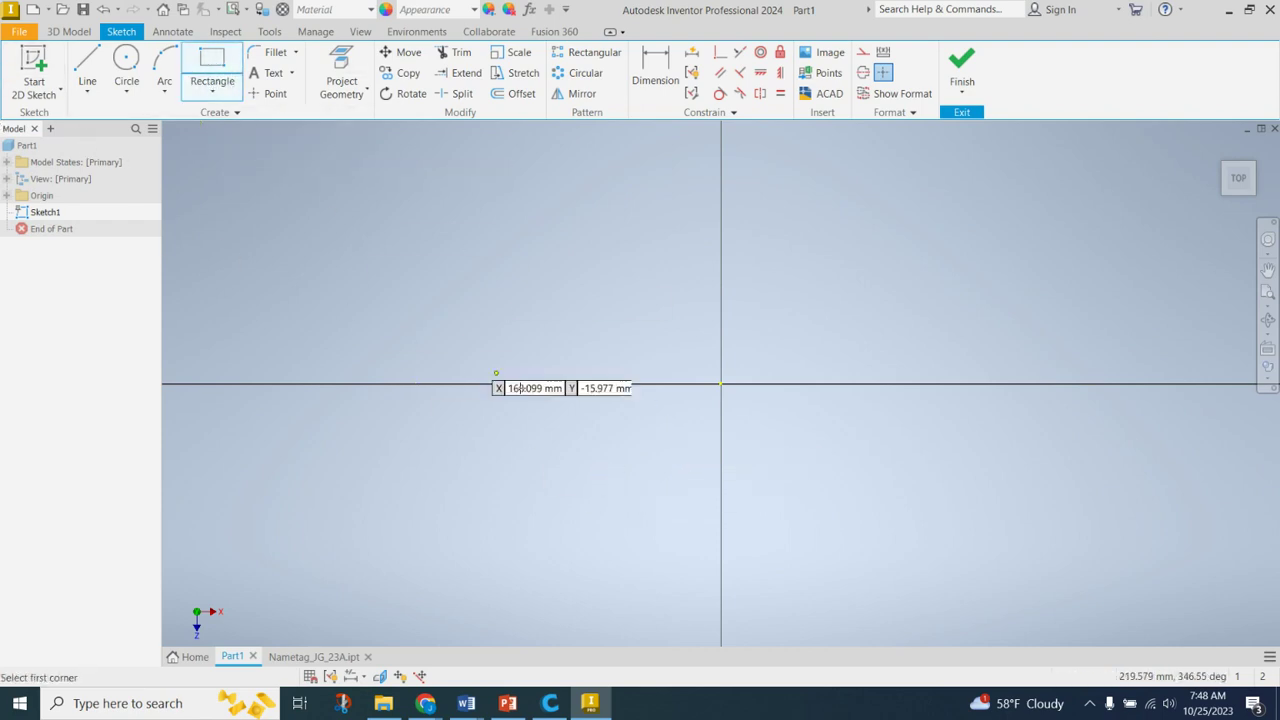
click(721, 383)
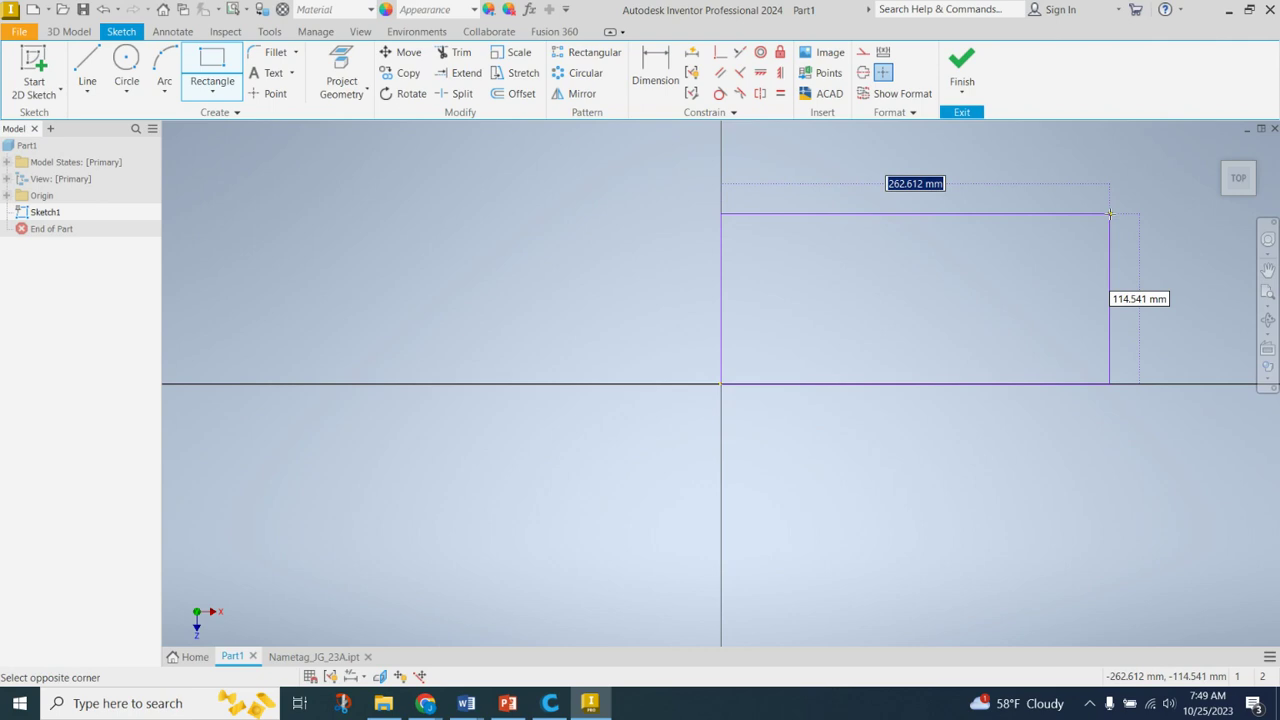
text(60)
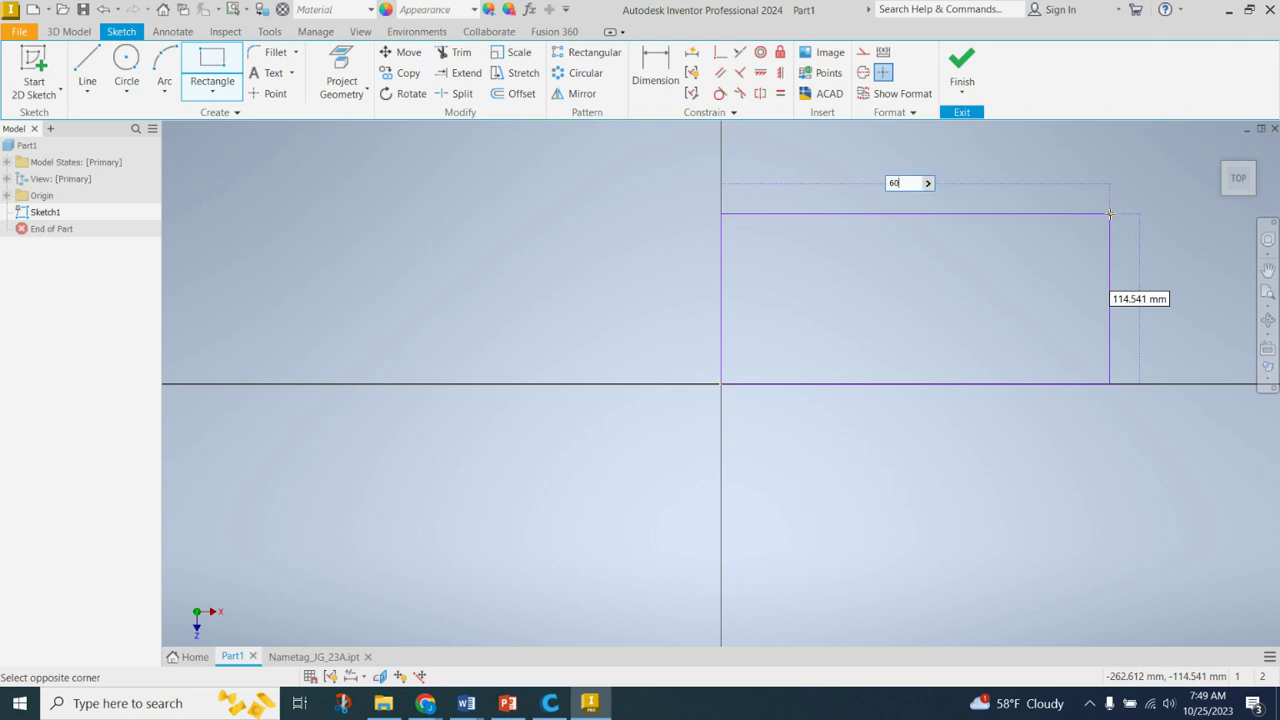
key(Tab)
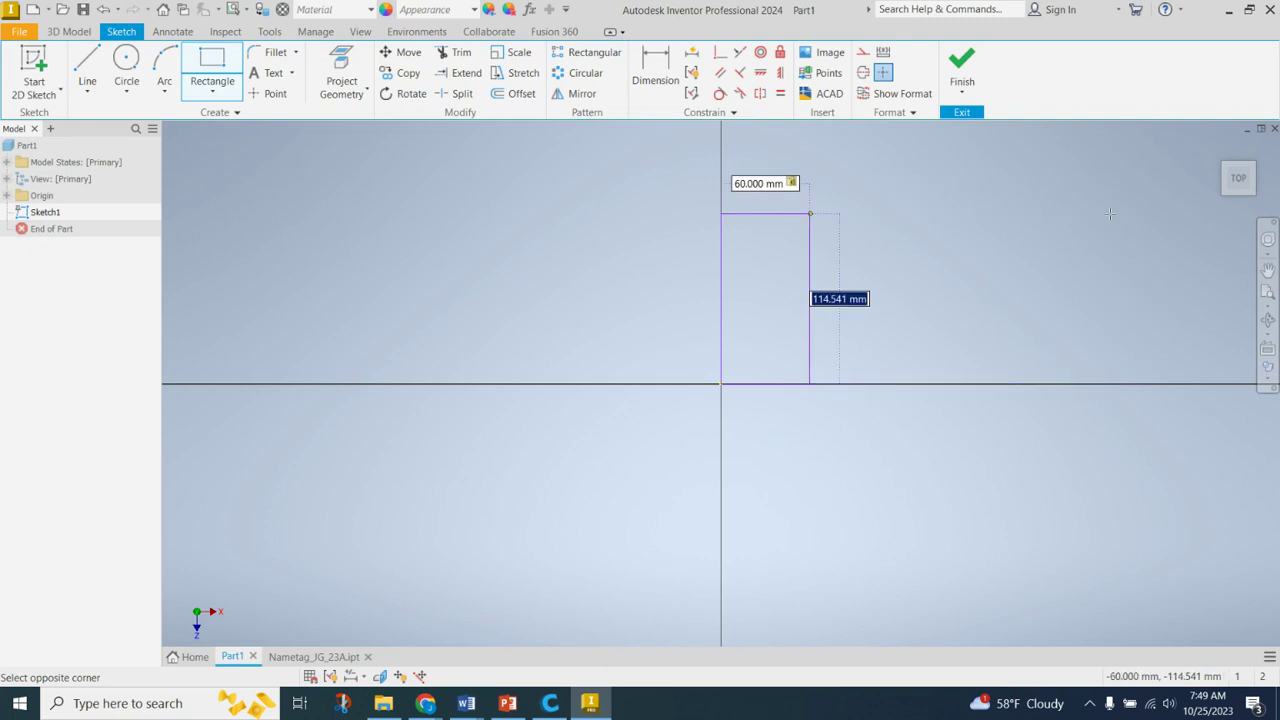
text(20)
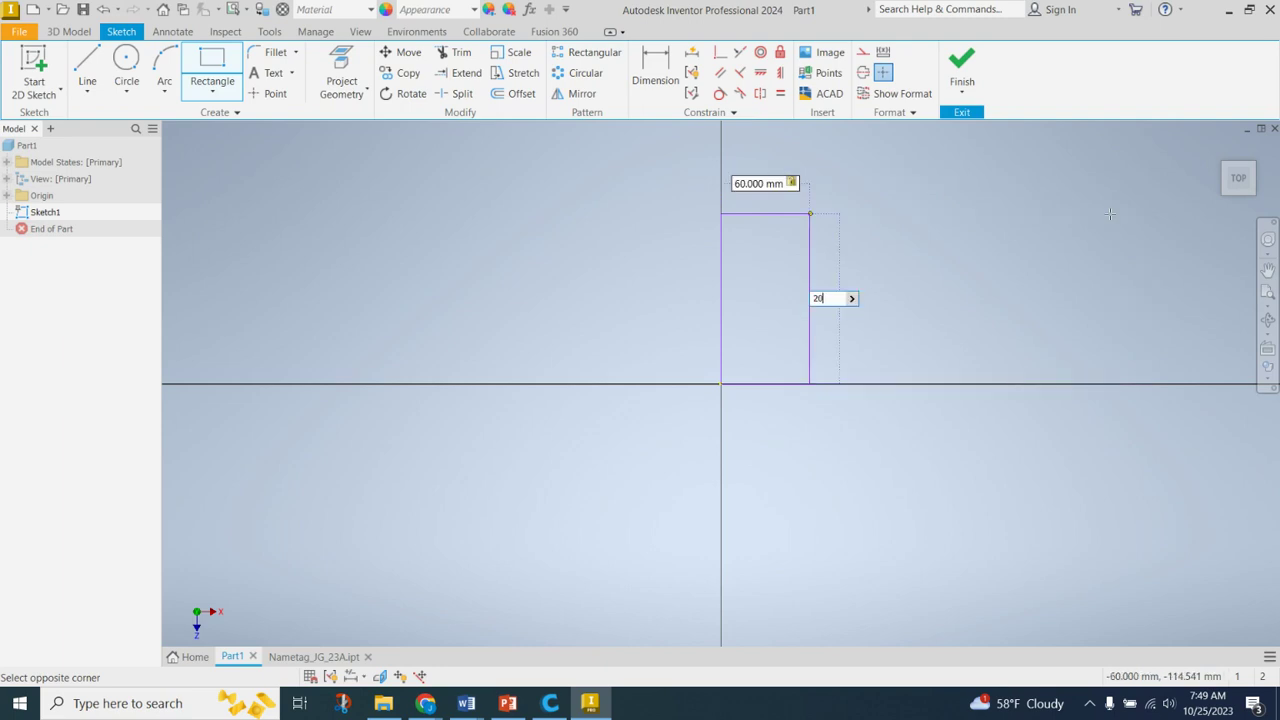
key(Return)
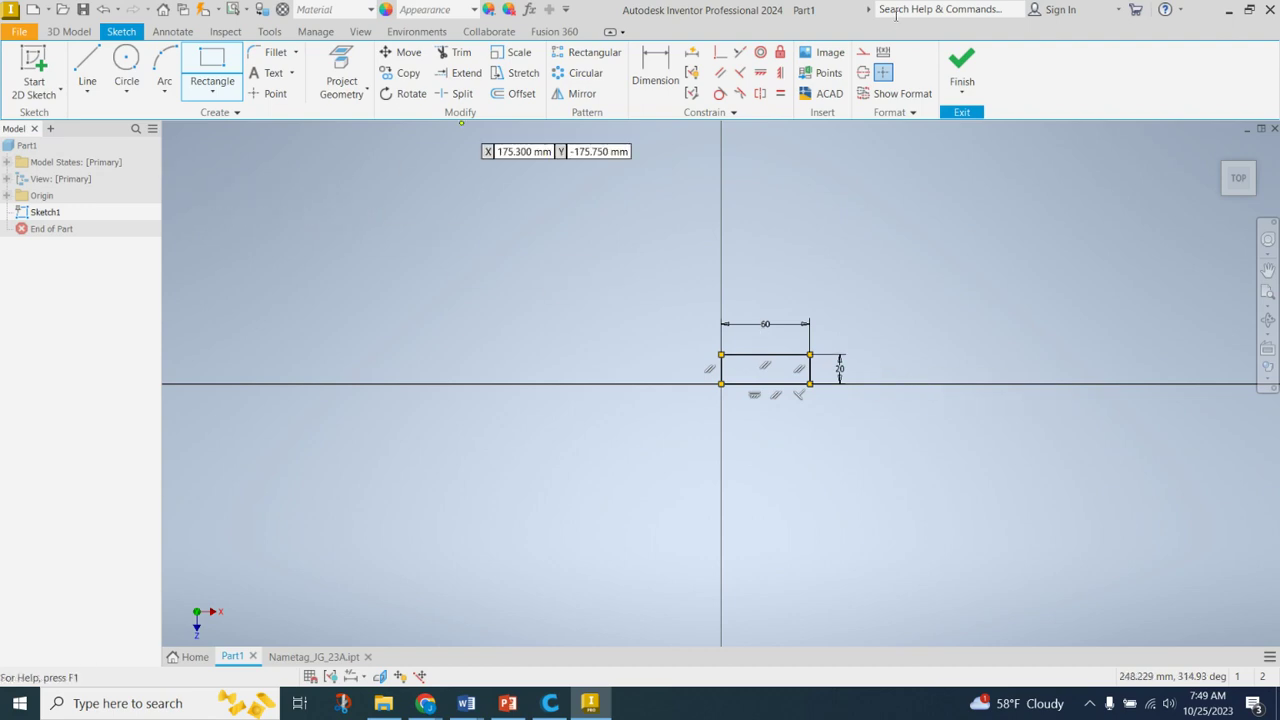
click(957, 66)
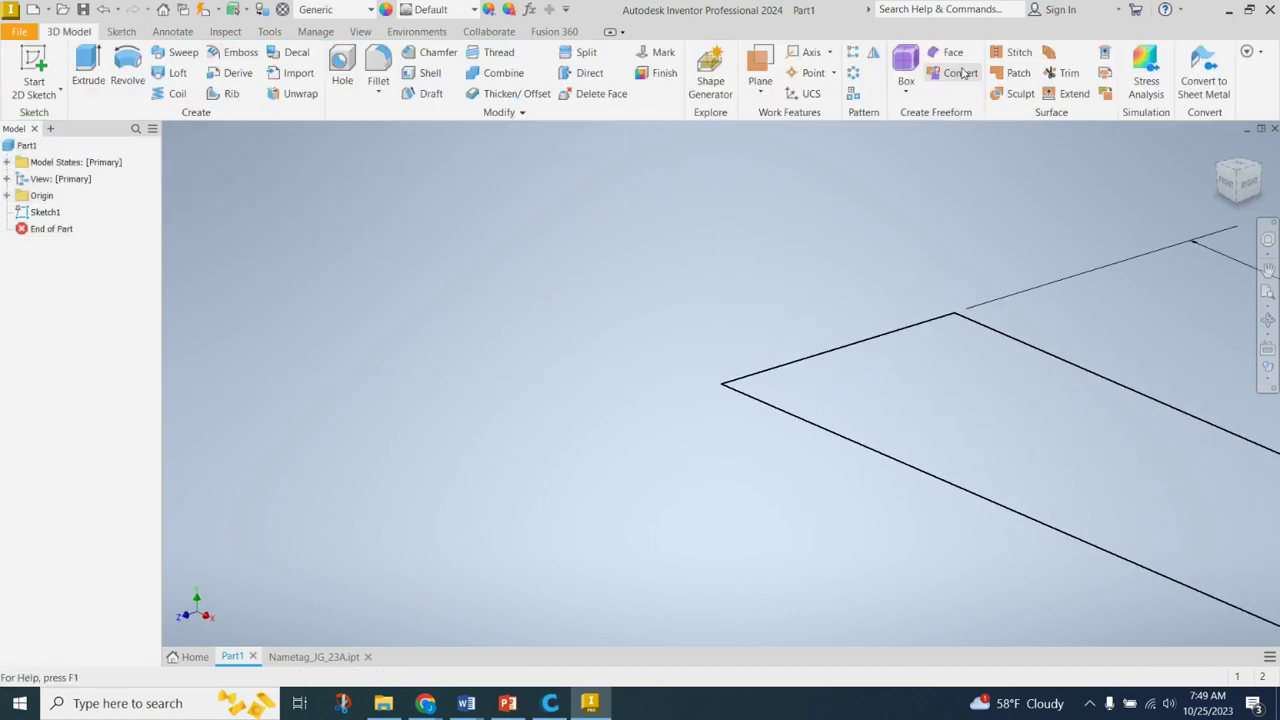
Step: Extrude the rectangle profile 5 mm upward into a solid block
click(89, 68)
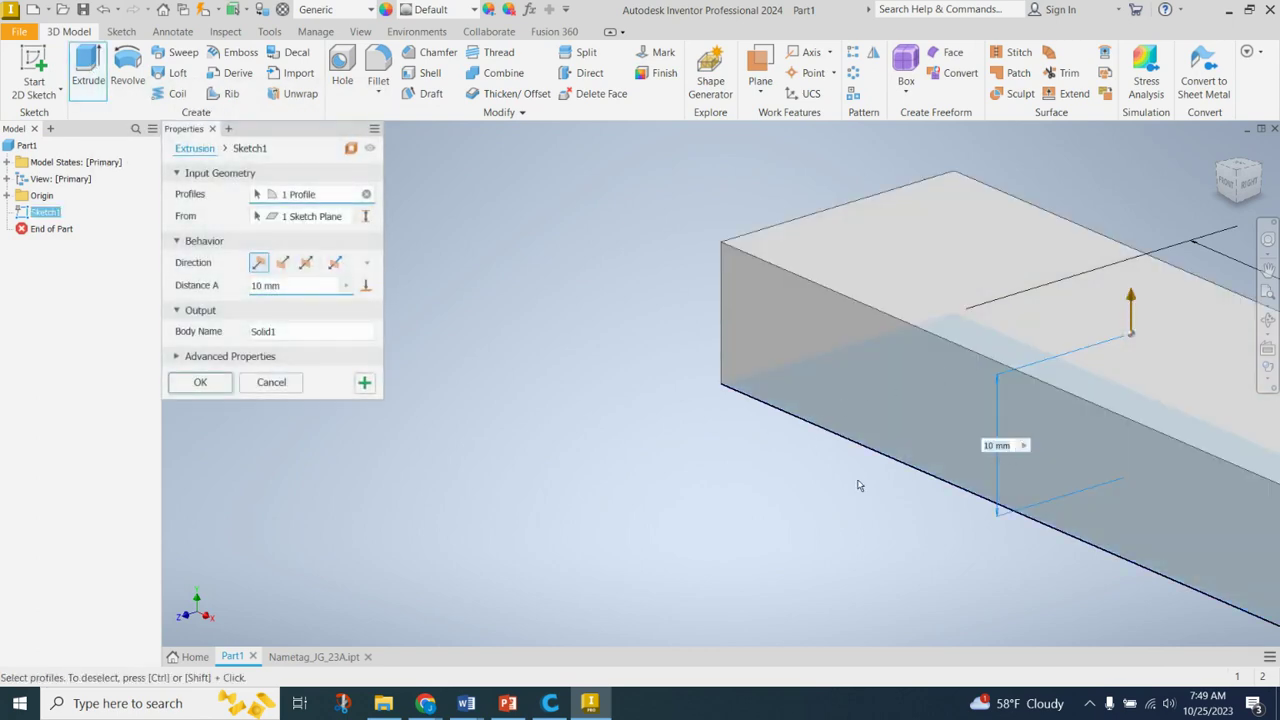
scroll(920, 295, down, 4)
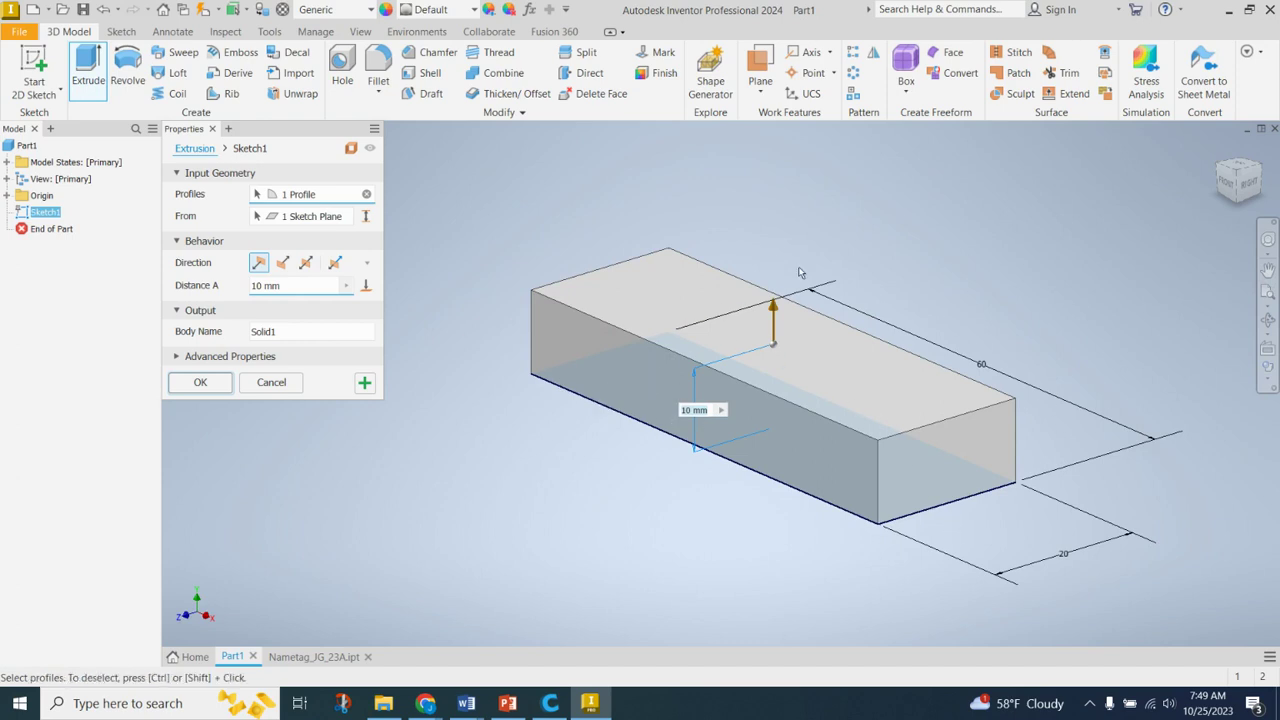
click(259, 286)
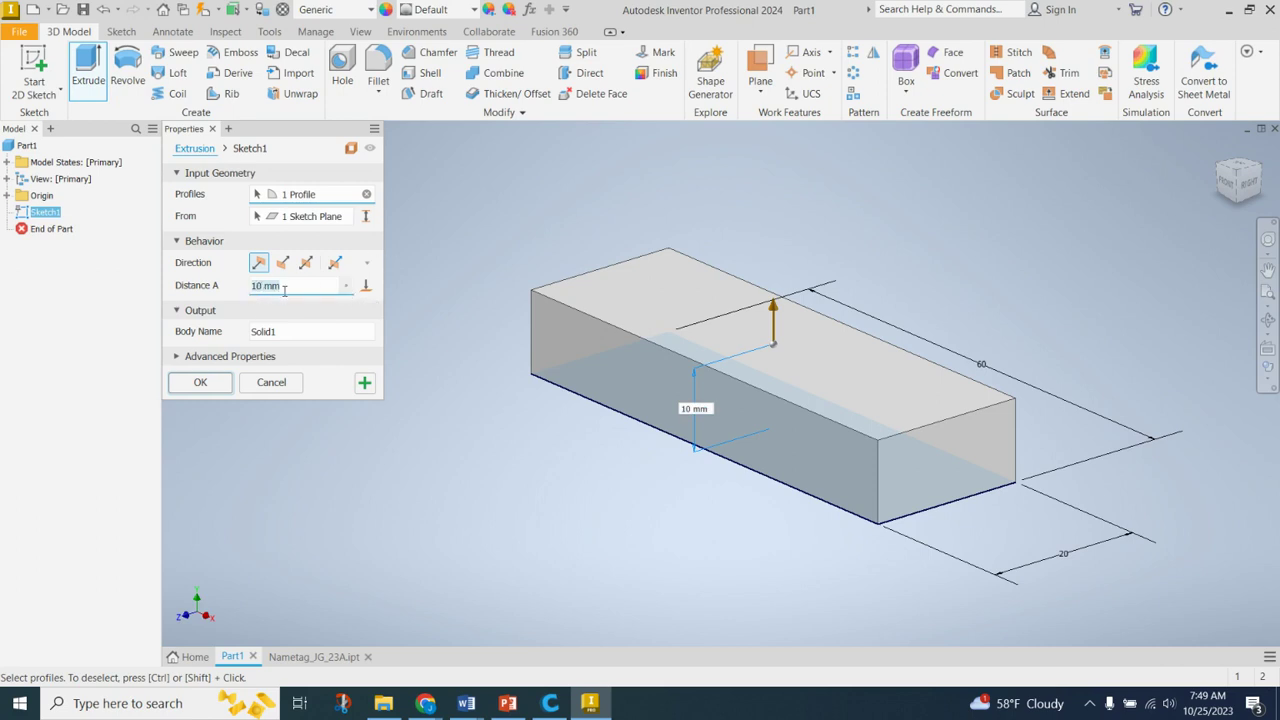
text(5)
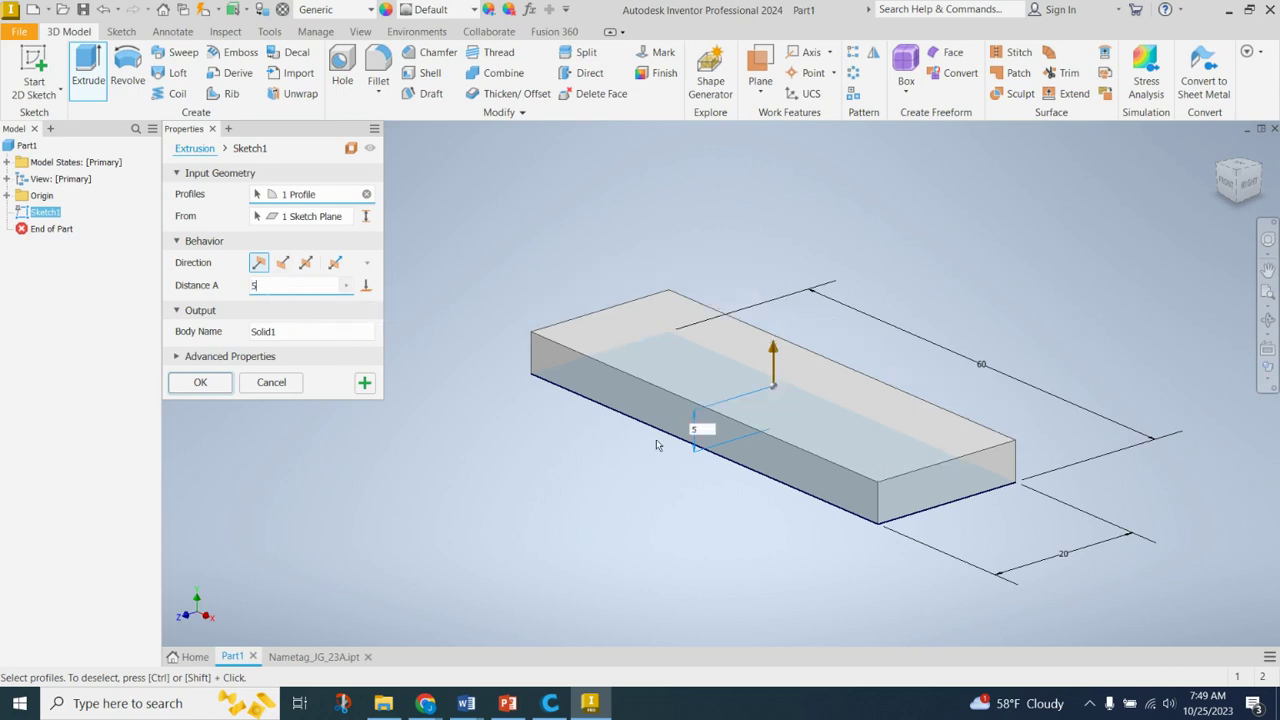
click(188, 389)
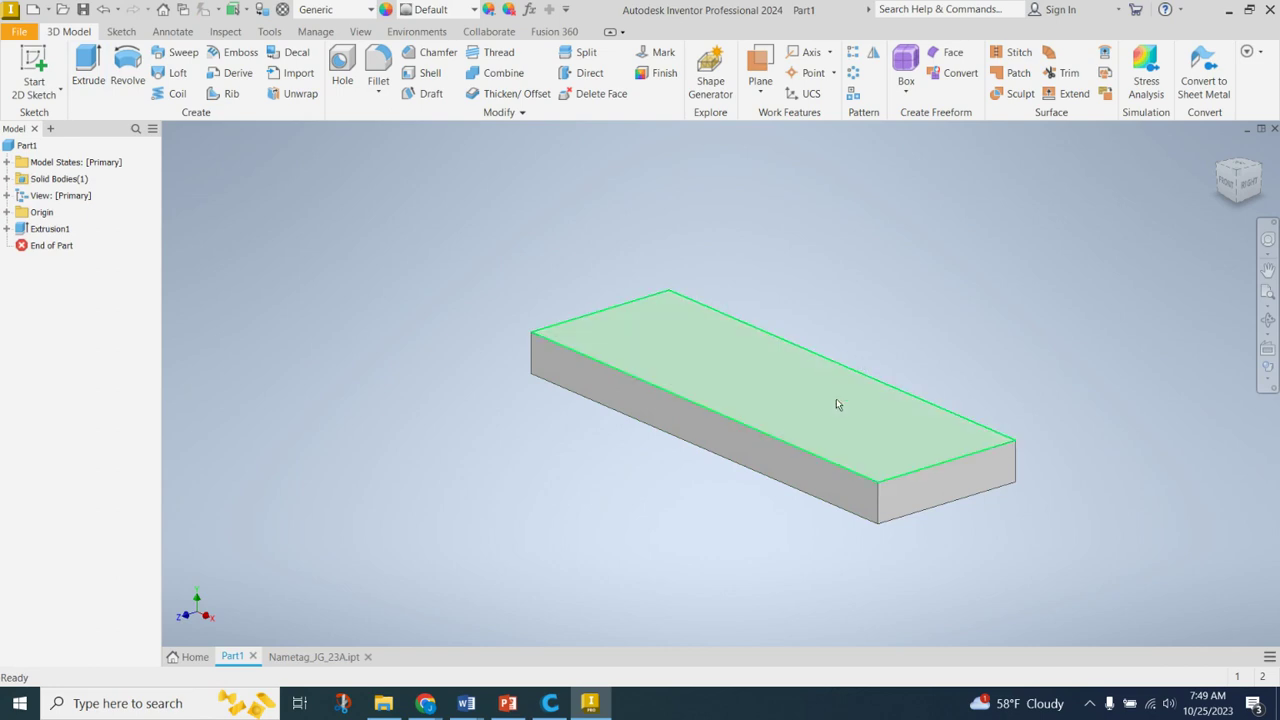
Step: Inspect the extruded block and compare it with the rounded corners of the reference part Nametag_JG_23A
mouse_move(691, 594)
shift+middle_down()
mouse_move(840, 380)
mouse_move(803, 254)
mouse_move(835, 228)
mouse_move(849, 246)
mouse_move(797, 240)
mouse_move(817, 228)
shift+middle_up()
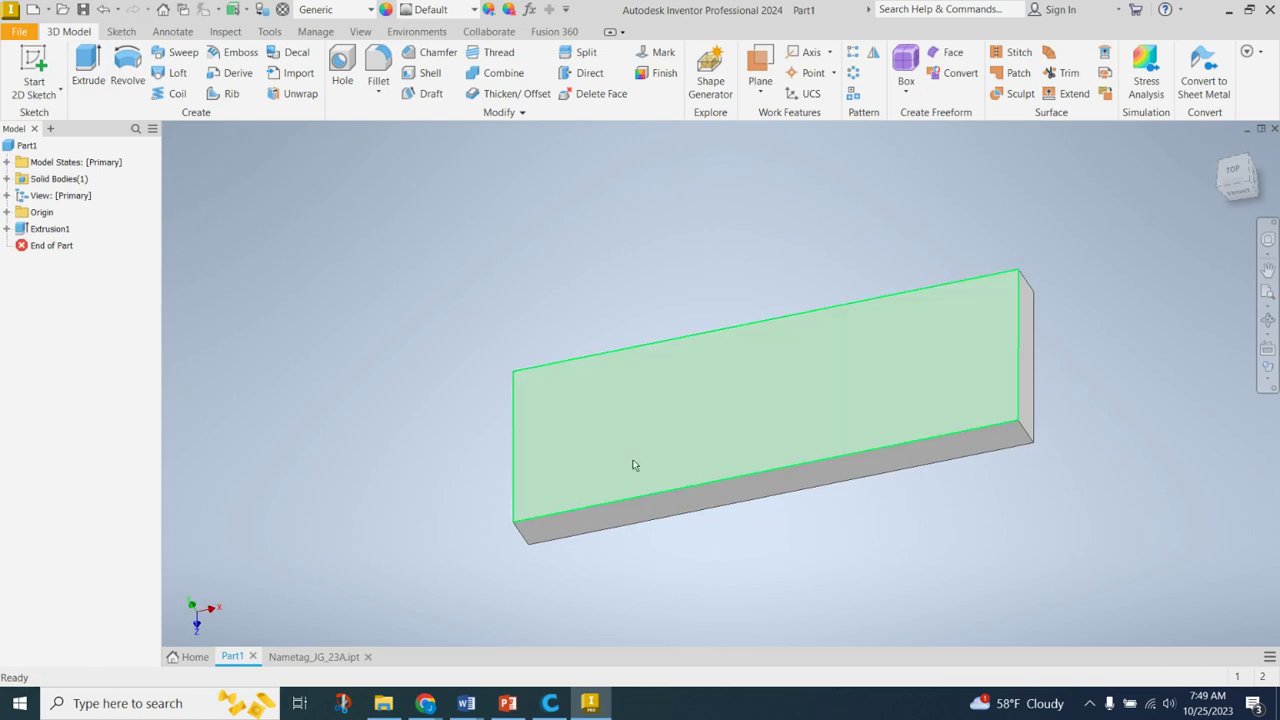
click(342, 656)
shift+middle_drag(803, 437, 811, 600)
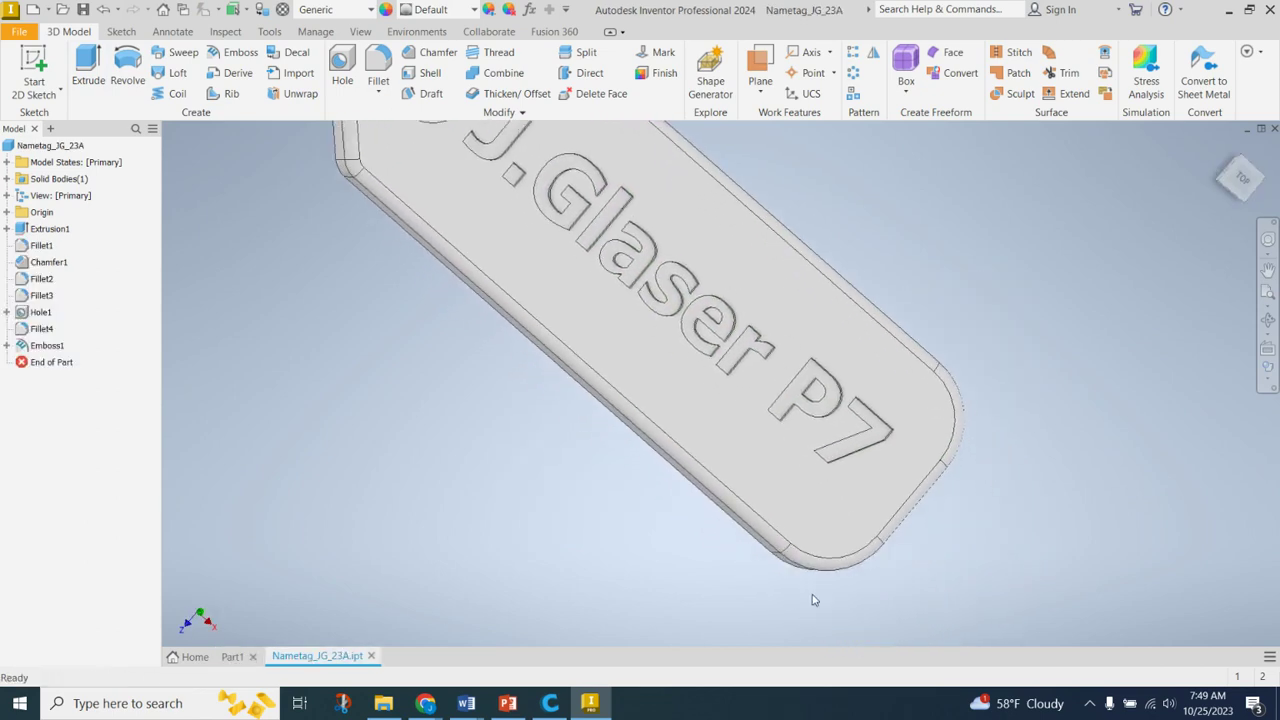
click(232, 656)
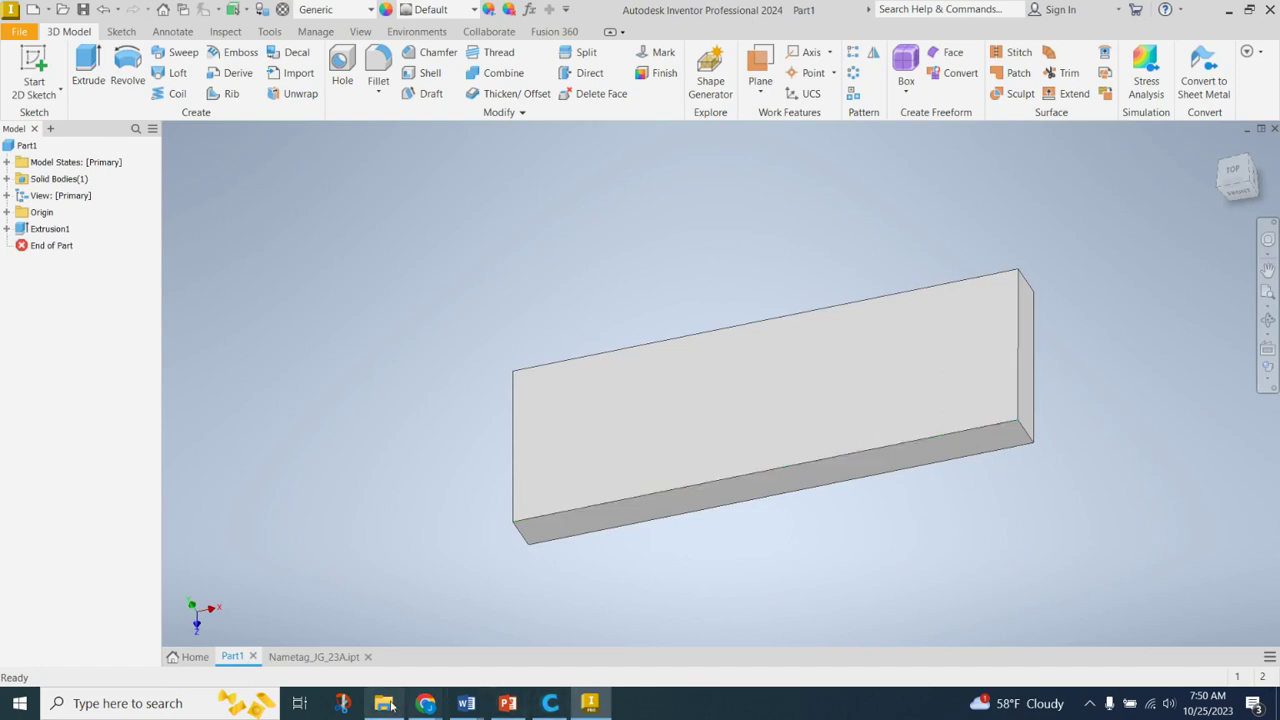
Step: Fillet the two vertical corner edges at the block's positive X end with a 6 mm radius, matching the reference nametag
click(325, 657)
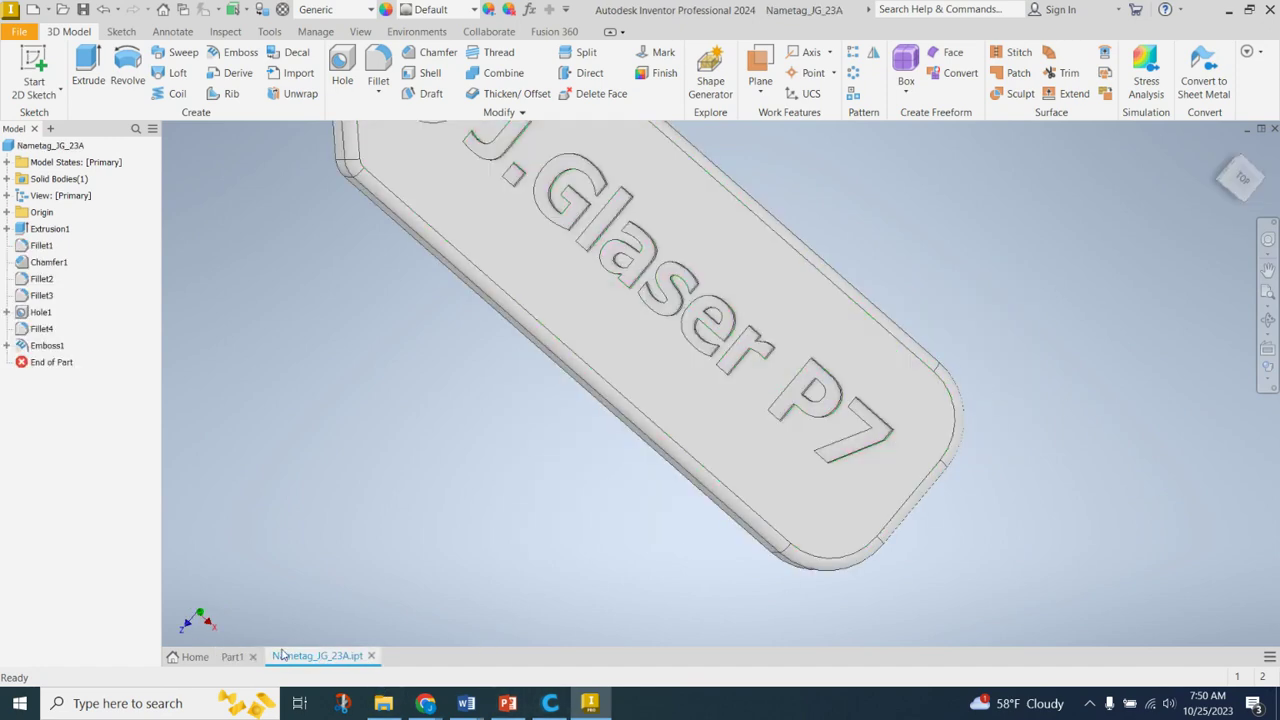
click(232, 656)
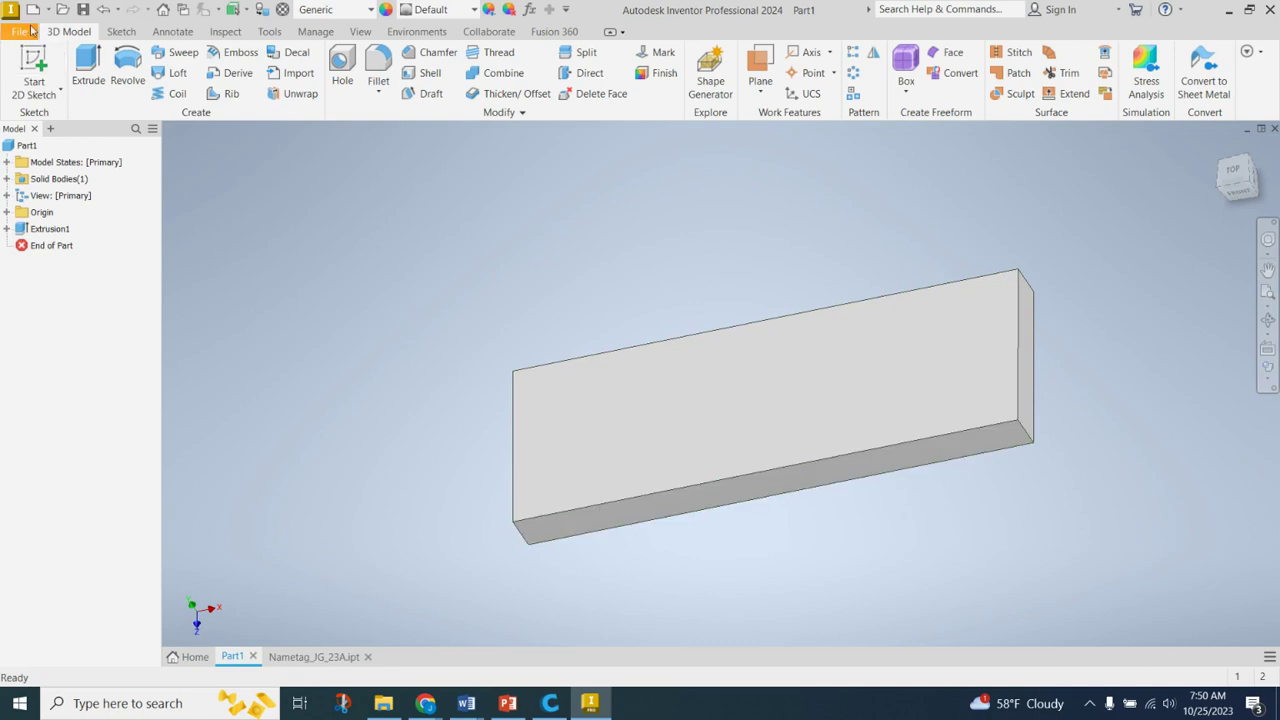
click(380, 65)
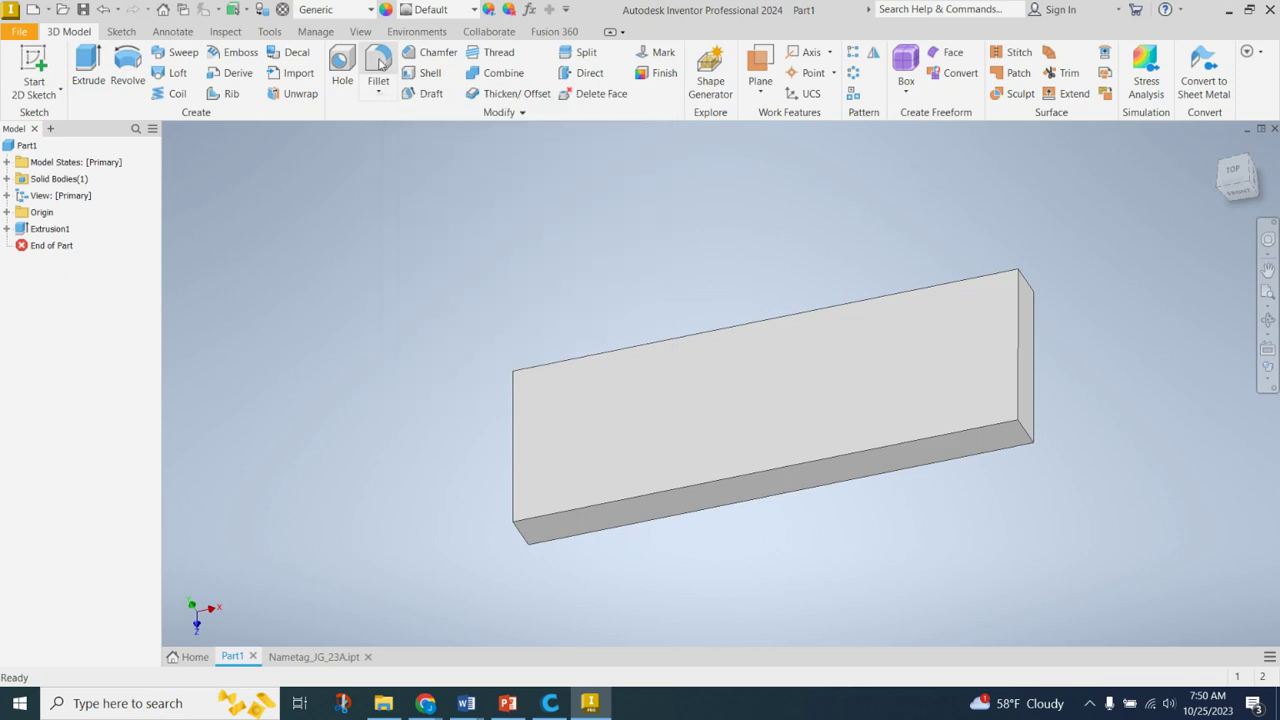
click(1025, 434)
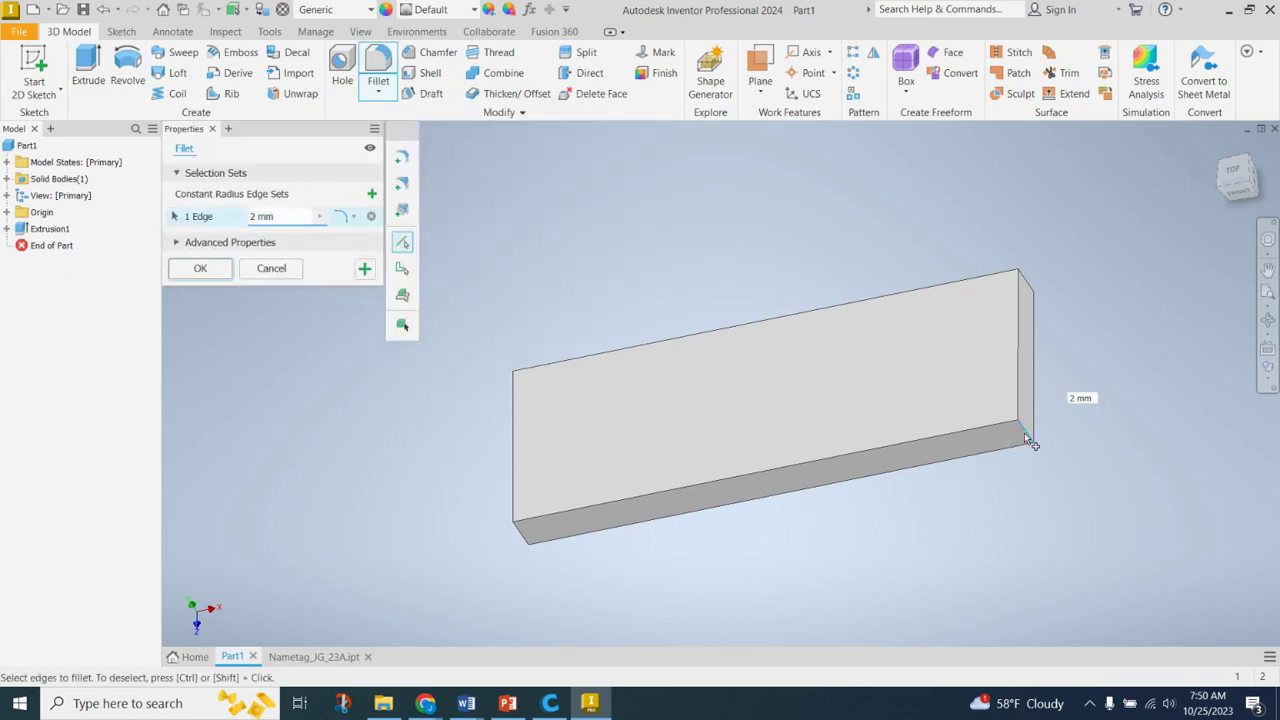
click(1030, 288)
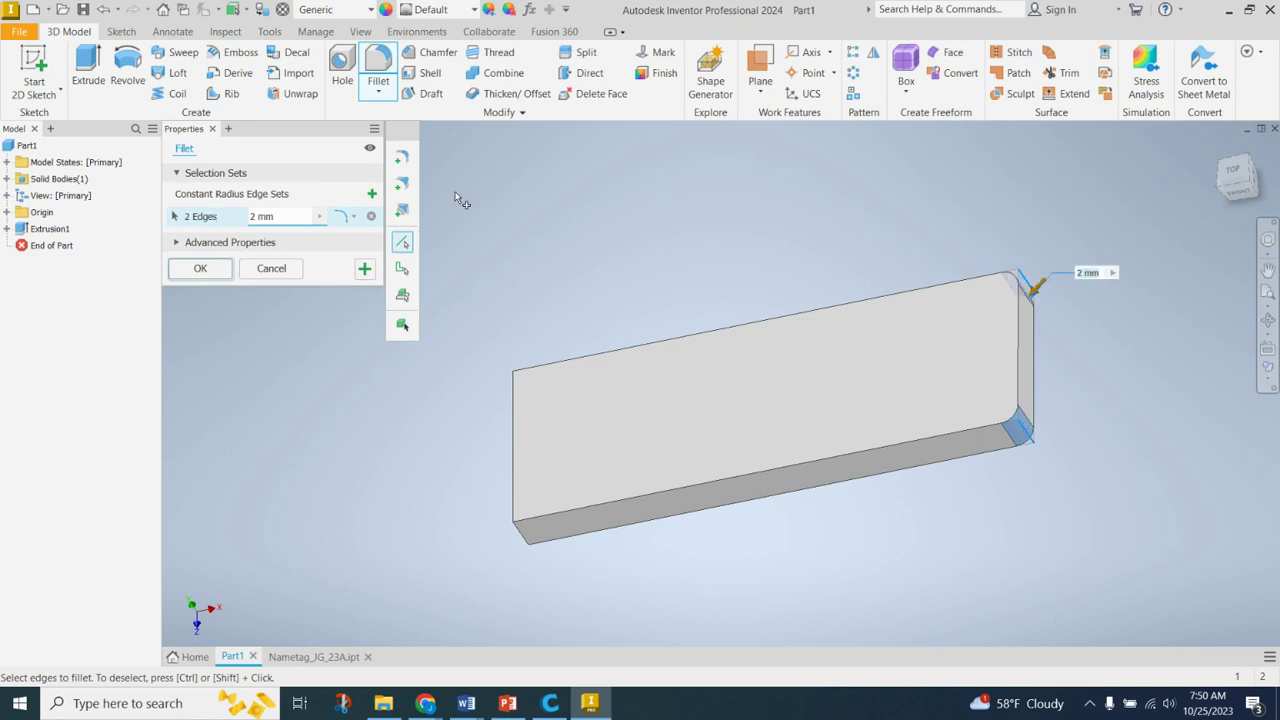
text(4)
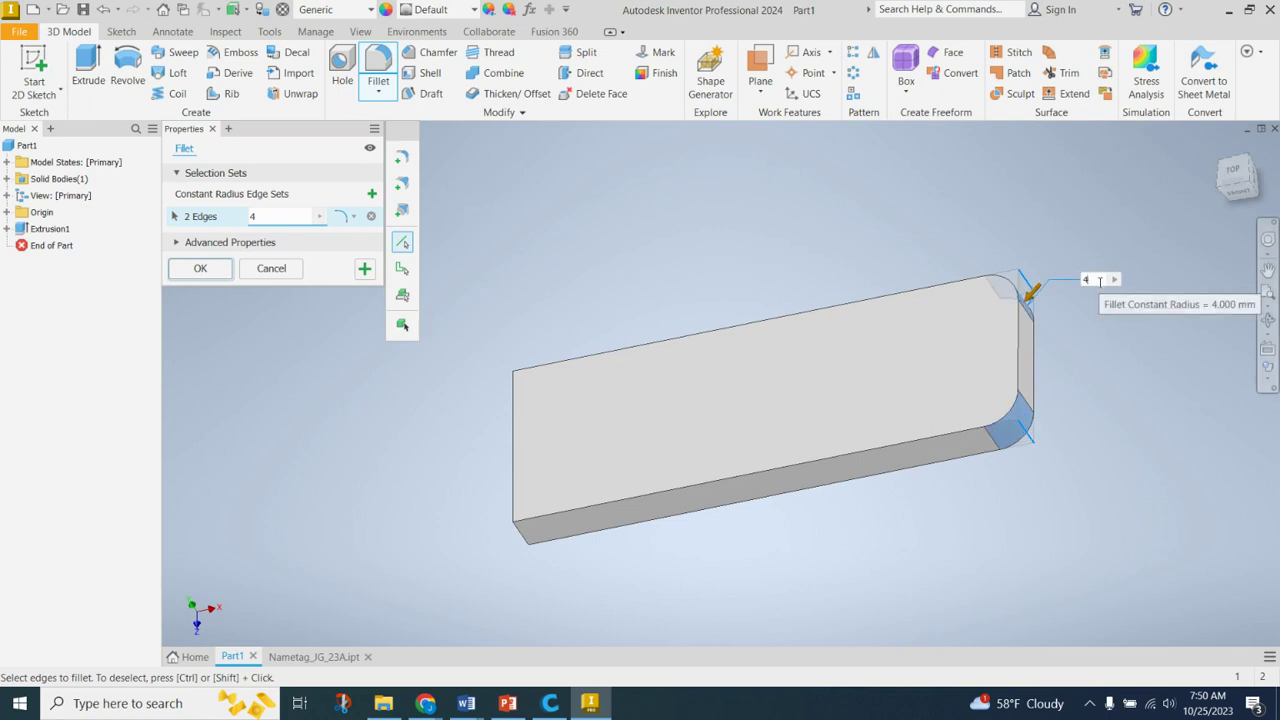
key(BackSpace)
text(8)
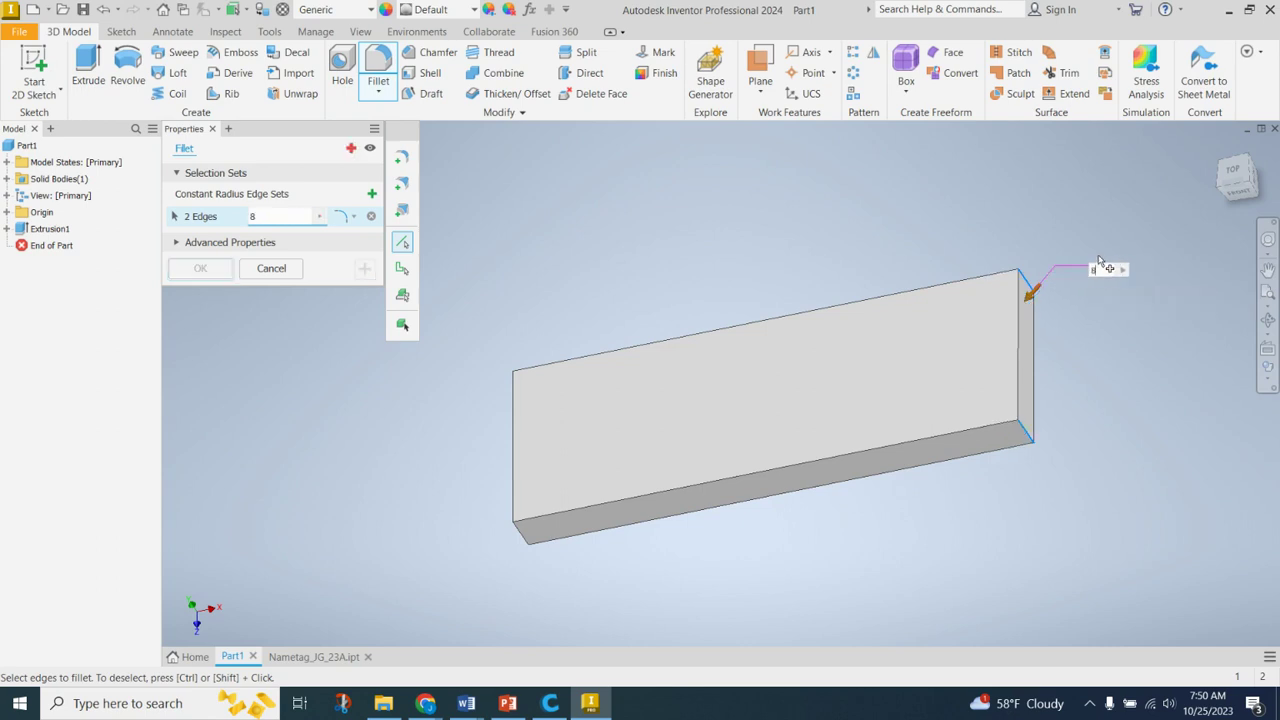
key(BackSpace)
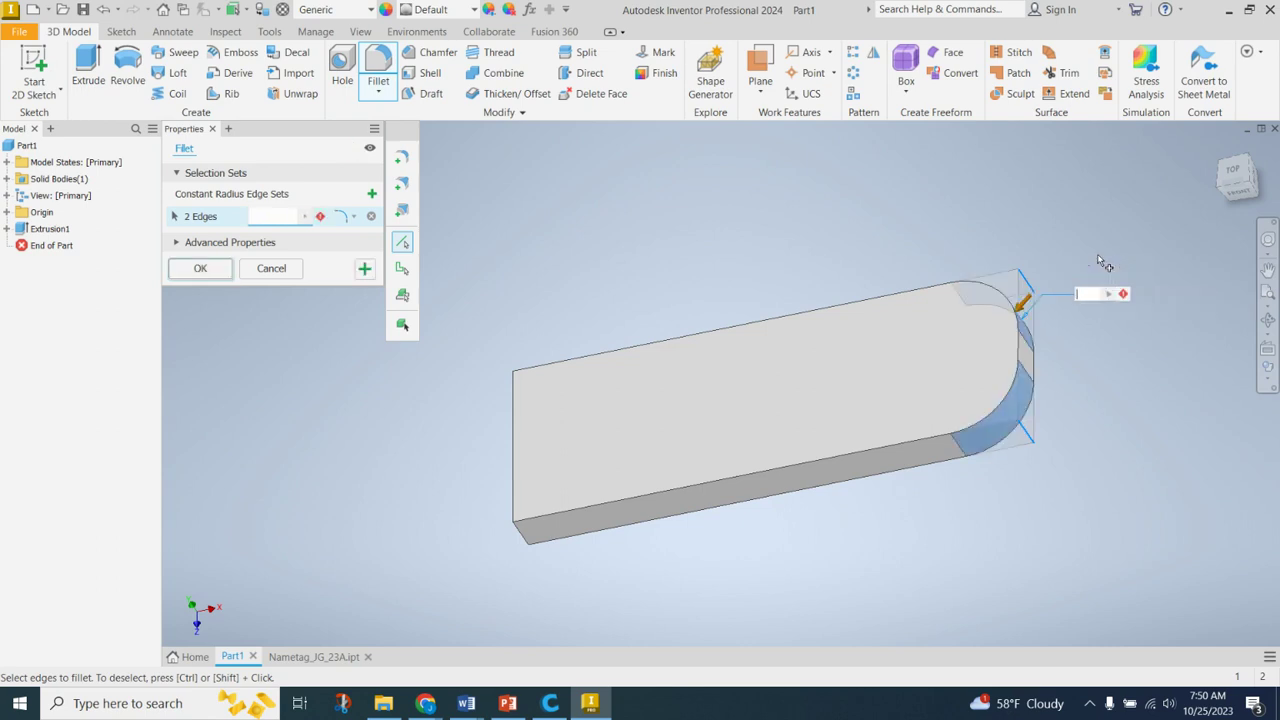
text(6)
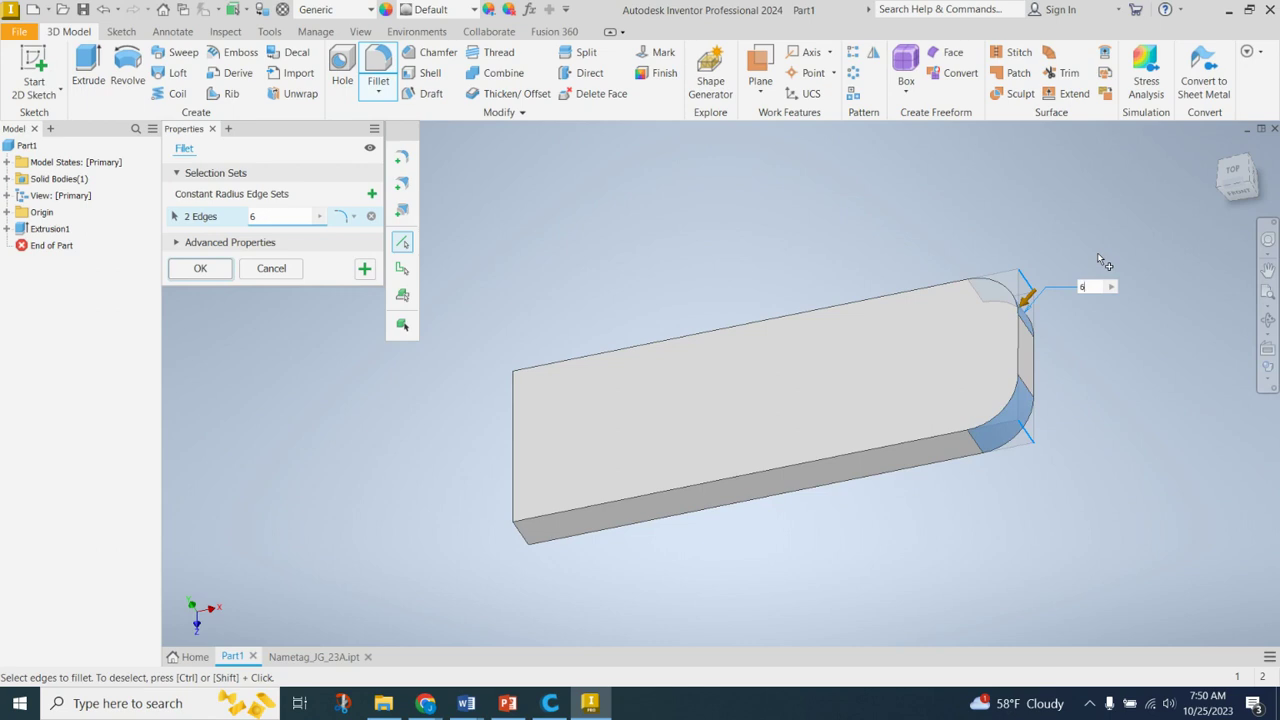
key(Return)
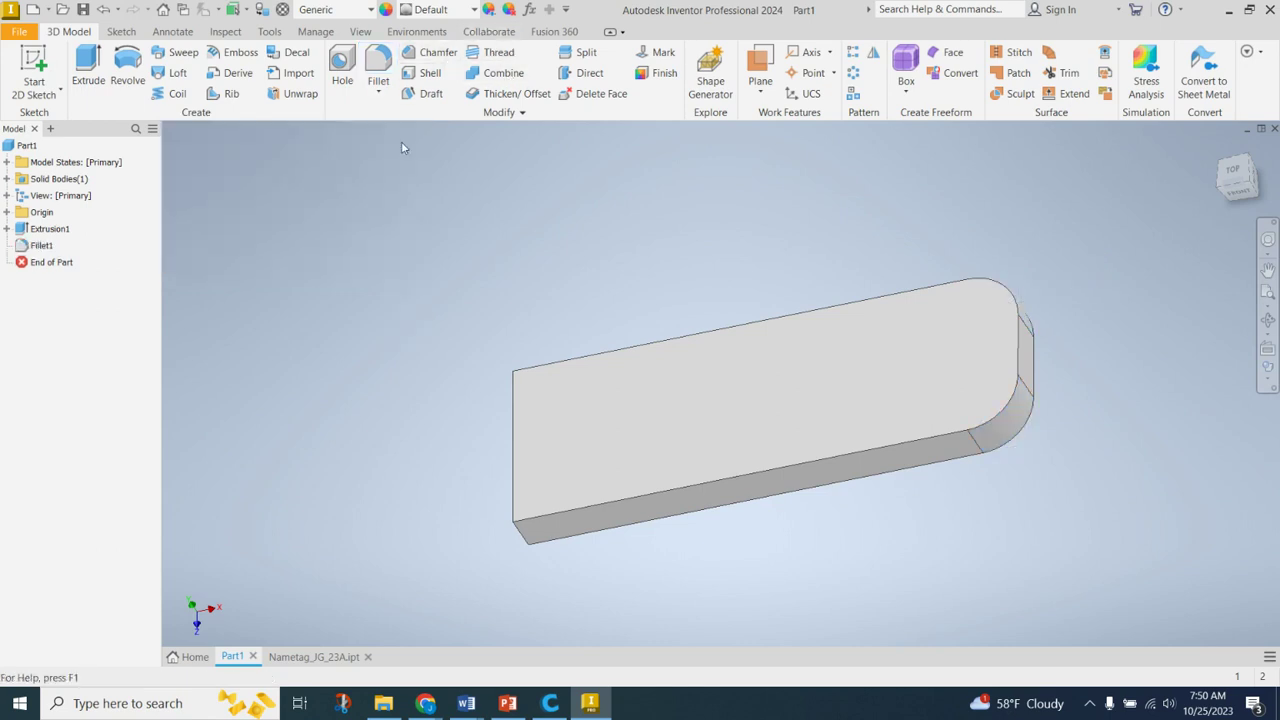
Step: Chamfer the two vertical corner edges at the end opposite the rounded corners with a distance of 6 mm, following the reference nametag
mouse_move(414, 257)
shift+middle_down()
mouse_move(543, 223)
mouse_move(491, 226)
mouse_move(502, 226)
shift+middle_up()
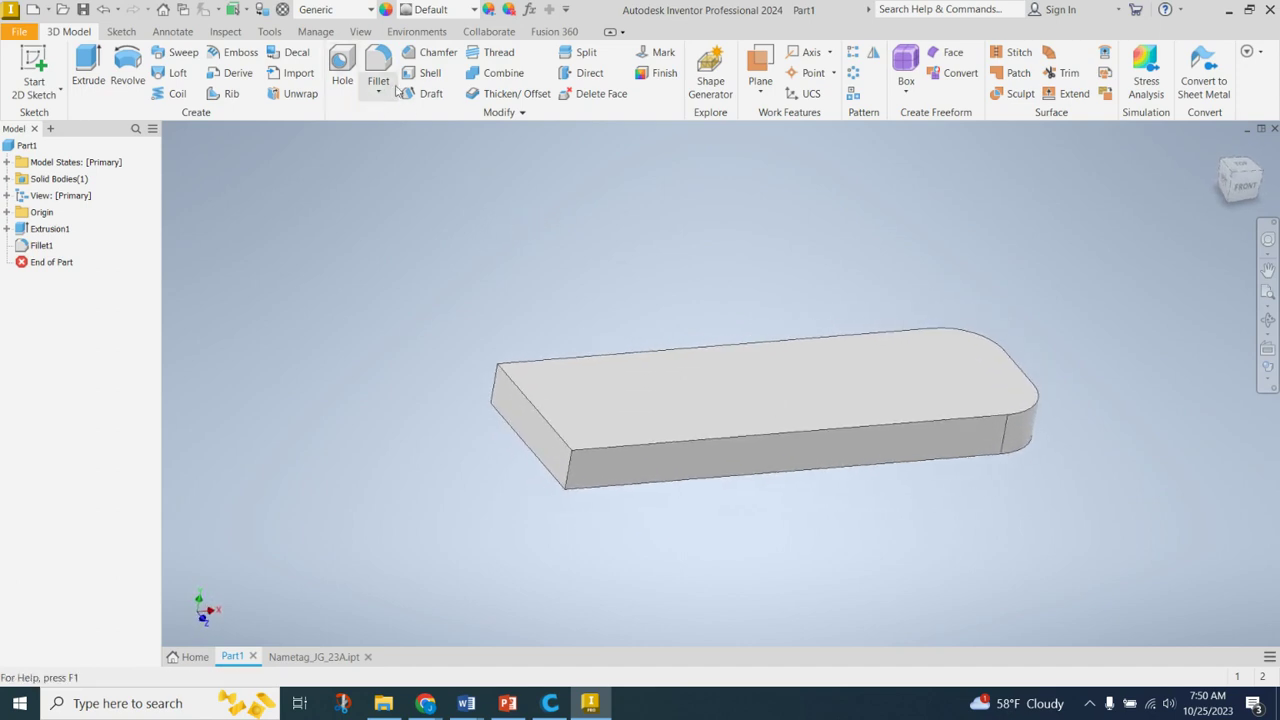
click(431, 56)
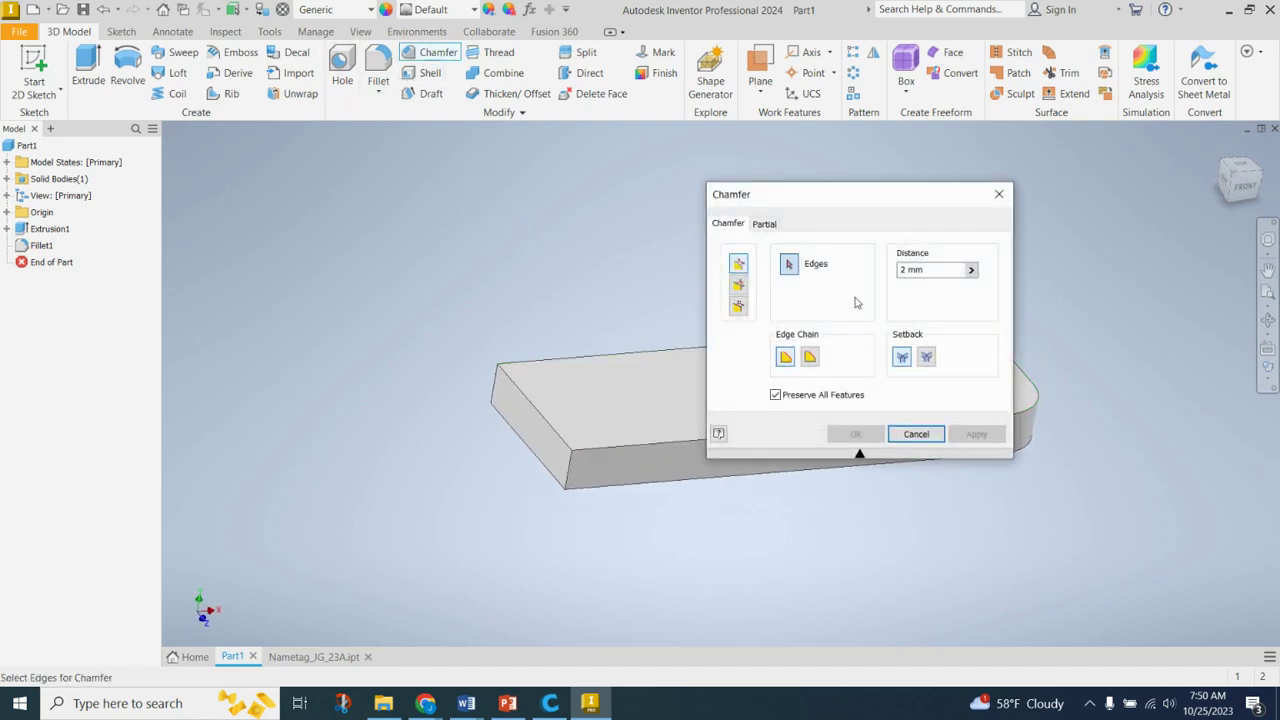
click(571, 478)
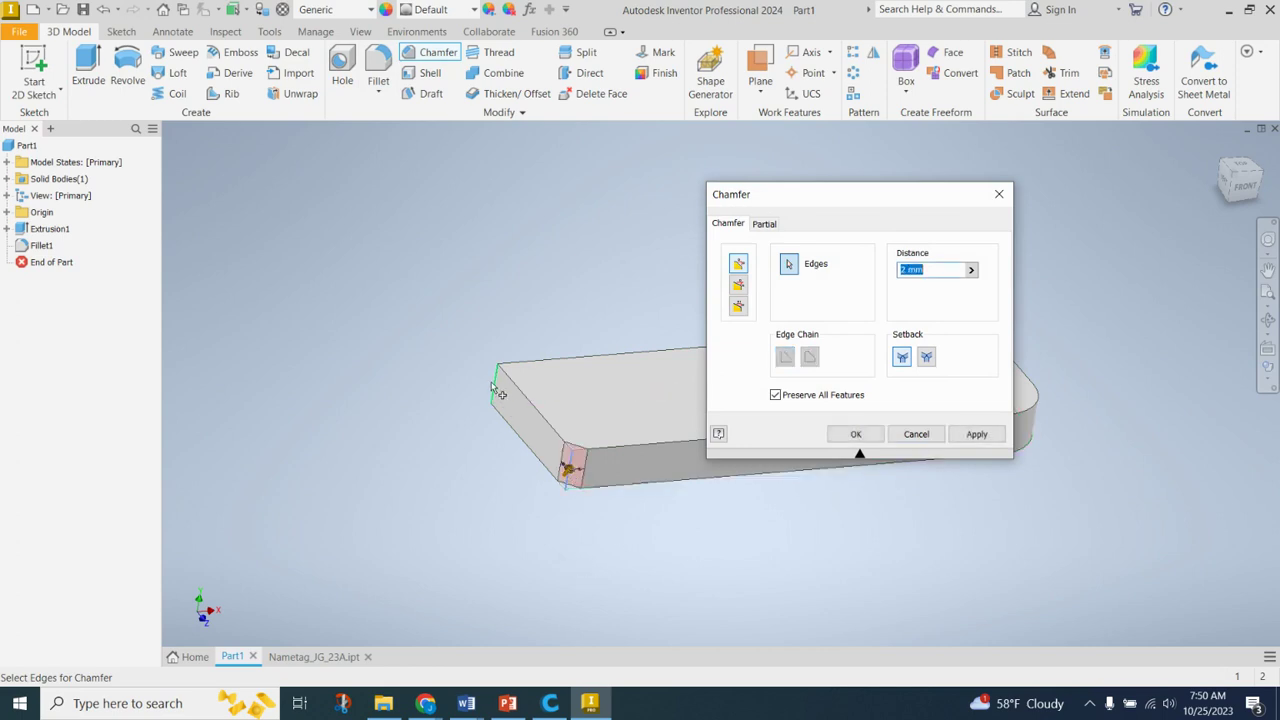
click(313, 656)
scroll(584, 368, up, 3)
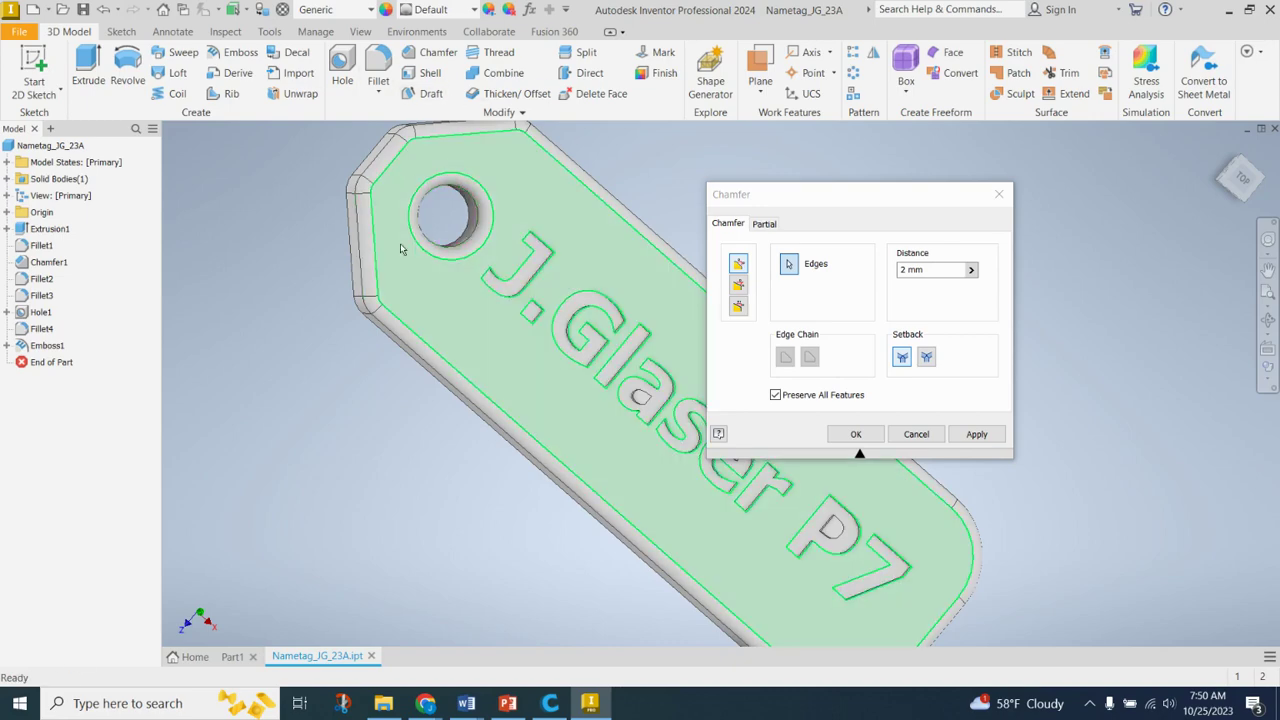
click(232, 656)
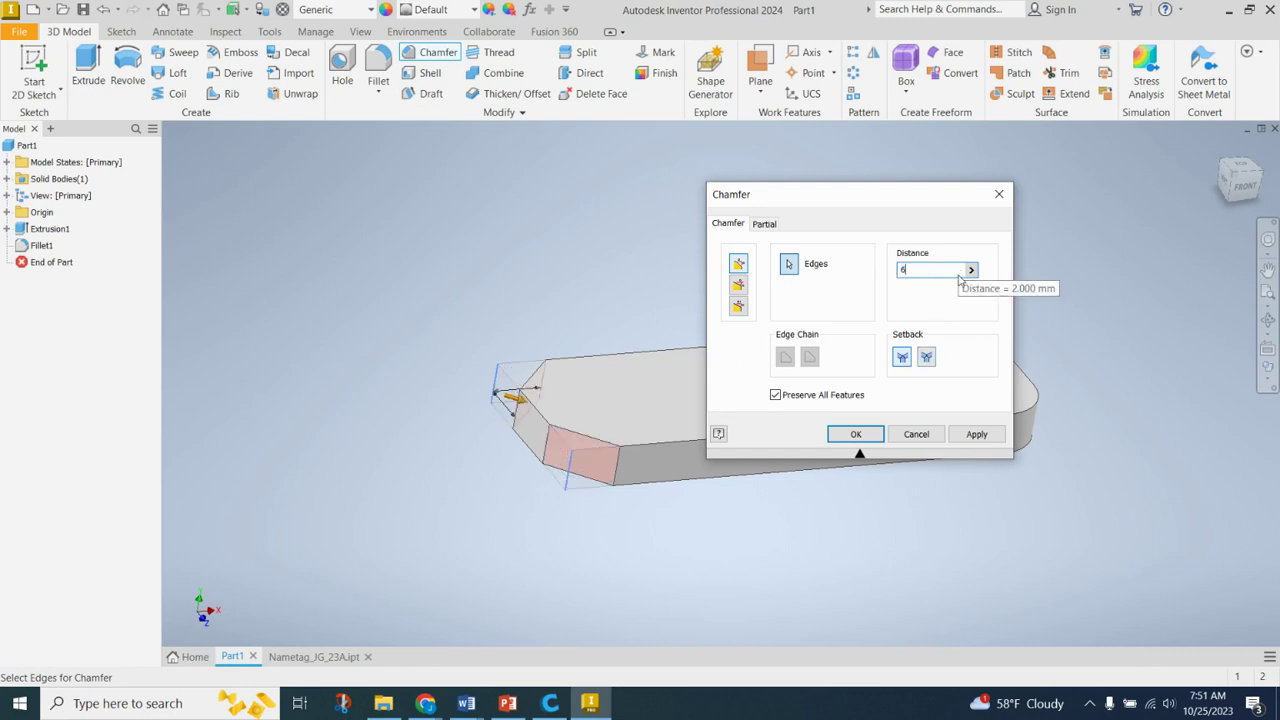
shift+middle_drag(651, 212, 654, 272)
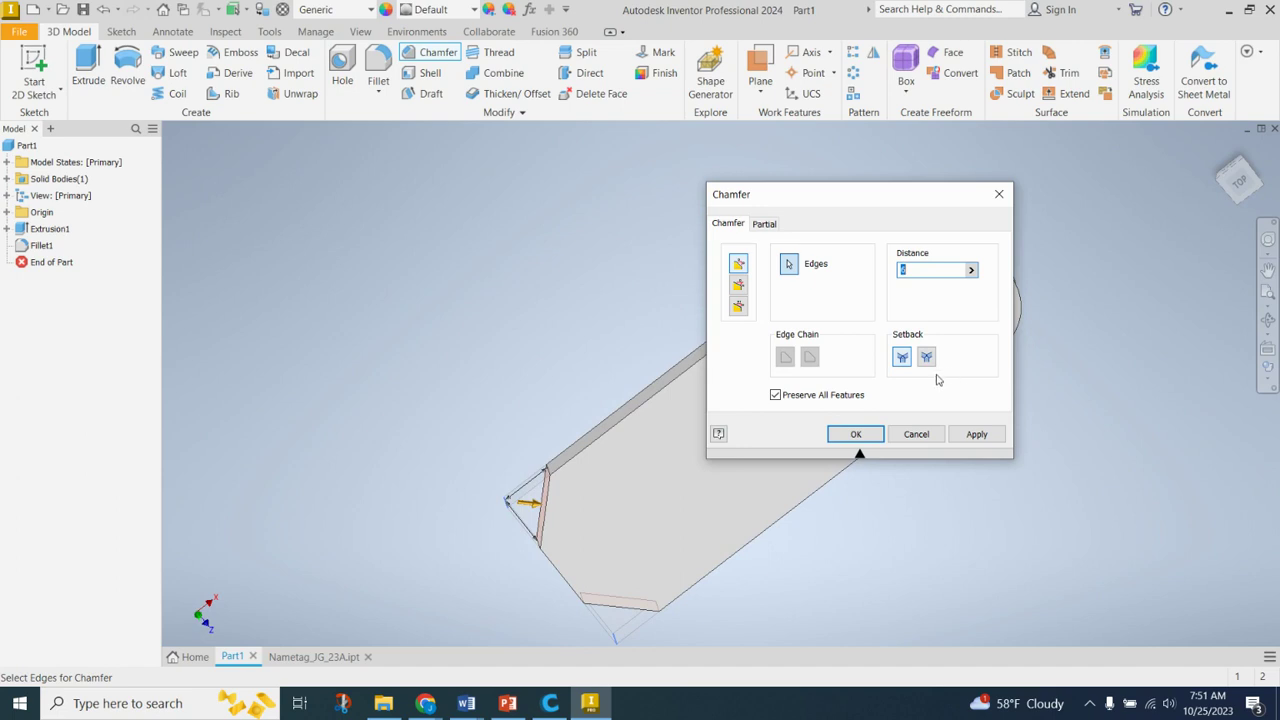
click(975, 434)
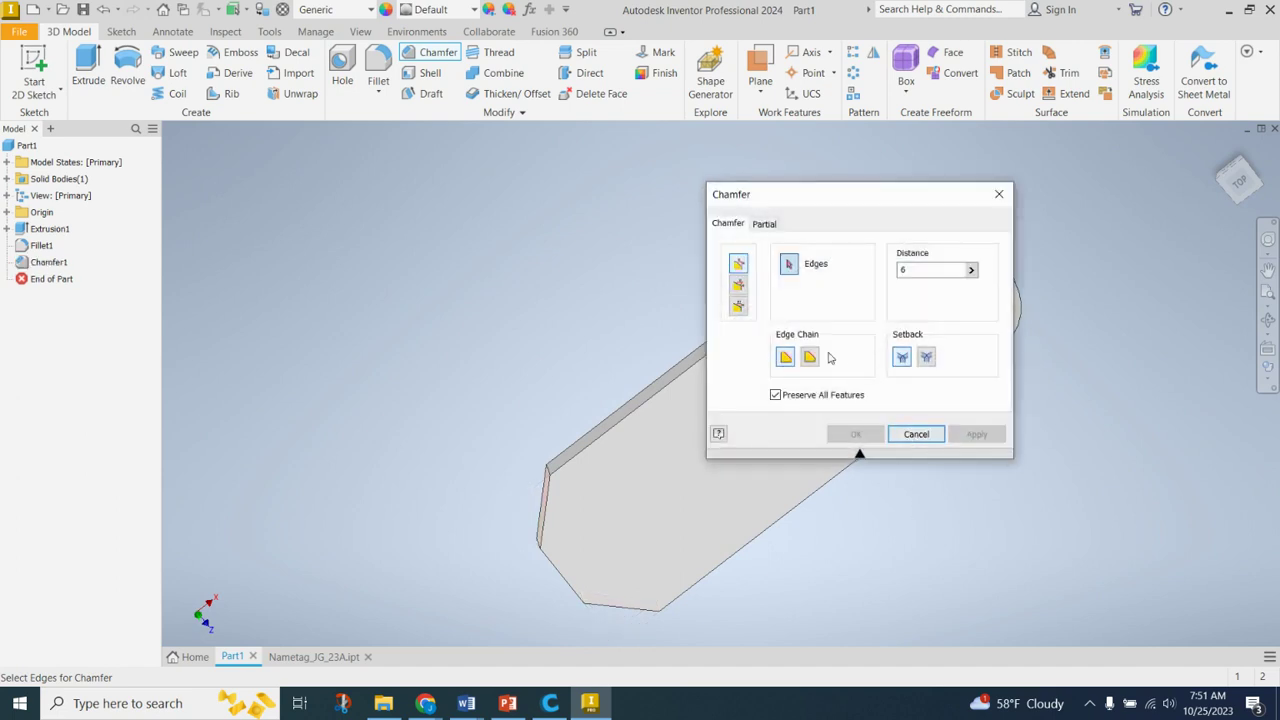
middle_drag(675, 350, 540, 240)
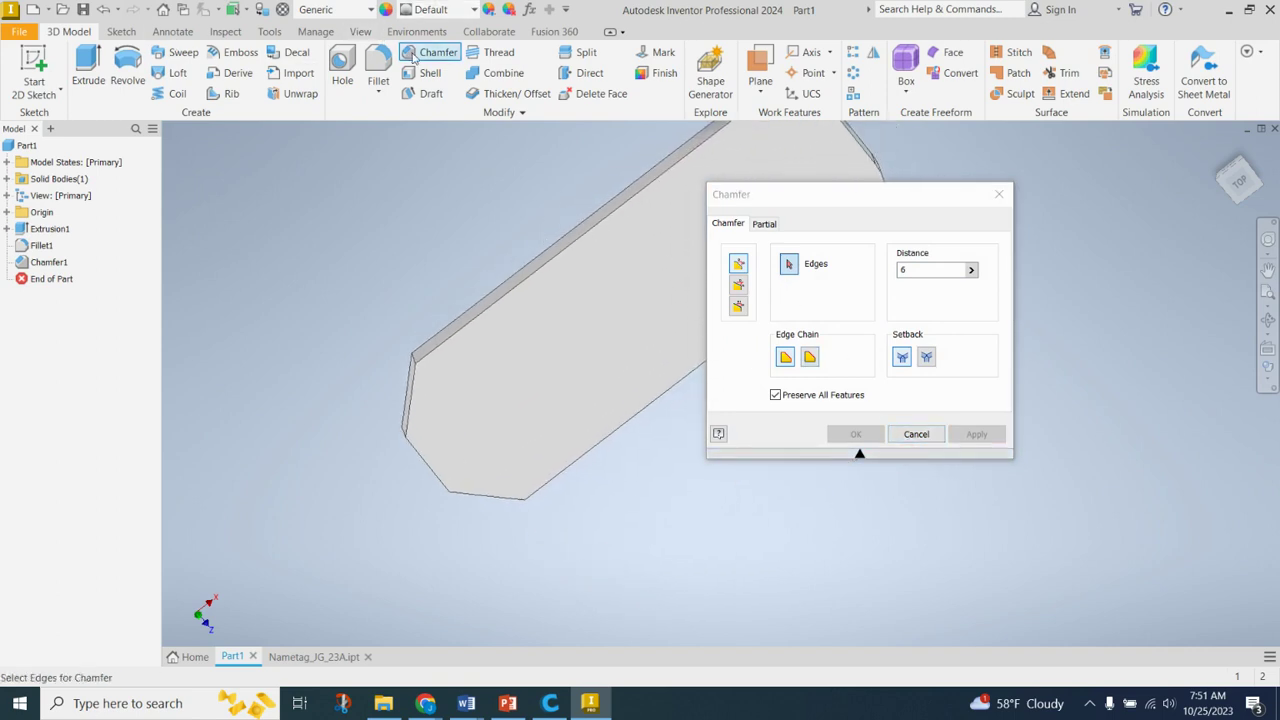
click(914, 435)
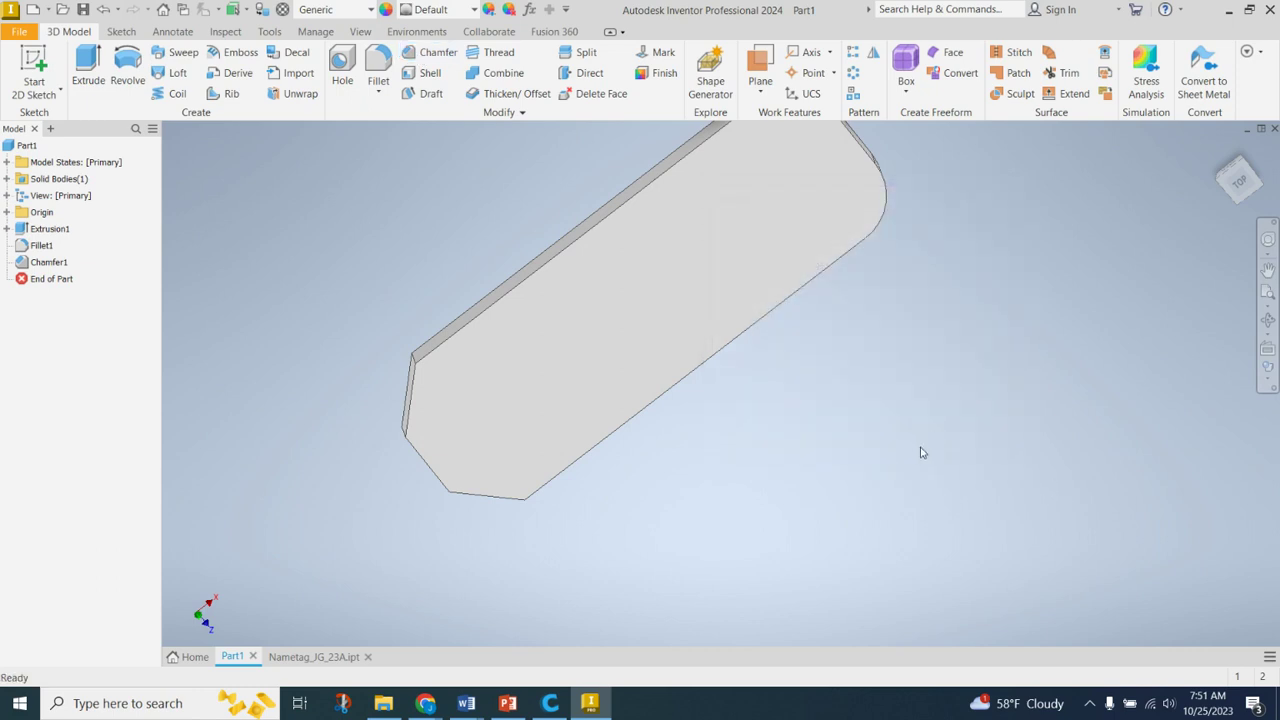
Step: Start a constant-radius fillet on the four vertical edges bordering the two corner chamfers
shift+middle_drag(874, 495, 885, 471)
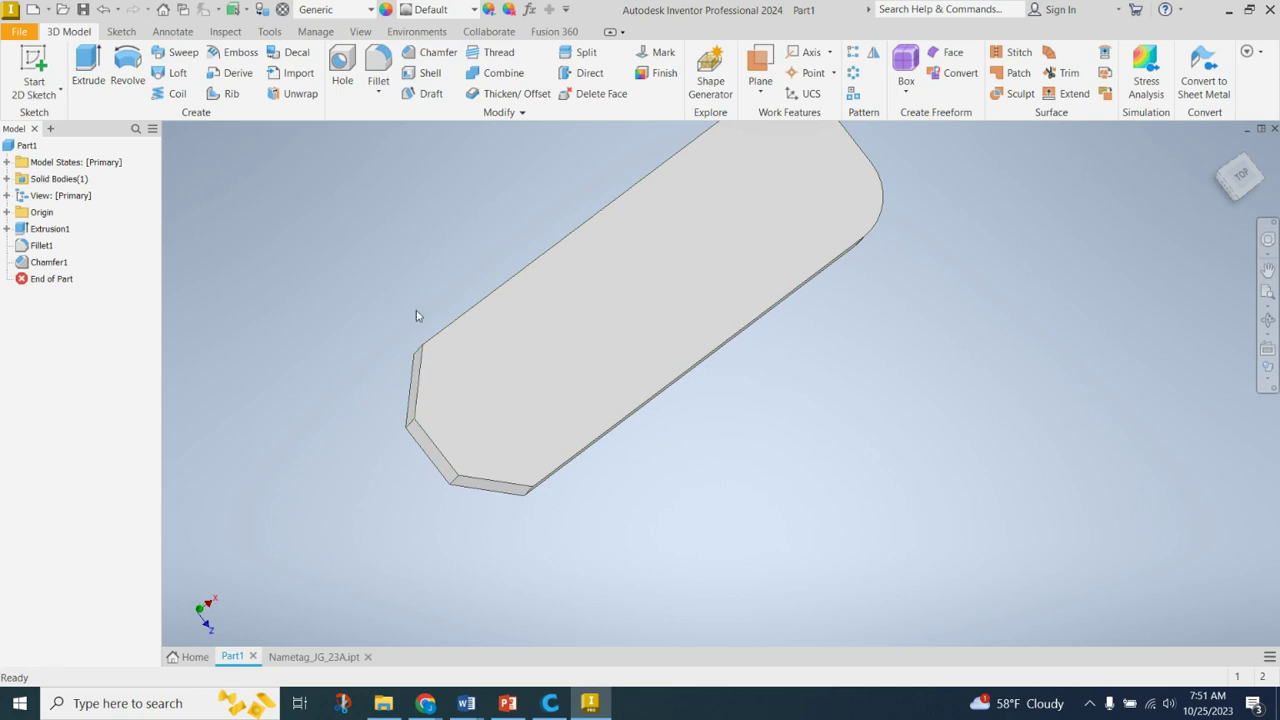
click(378, 68)
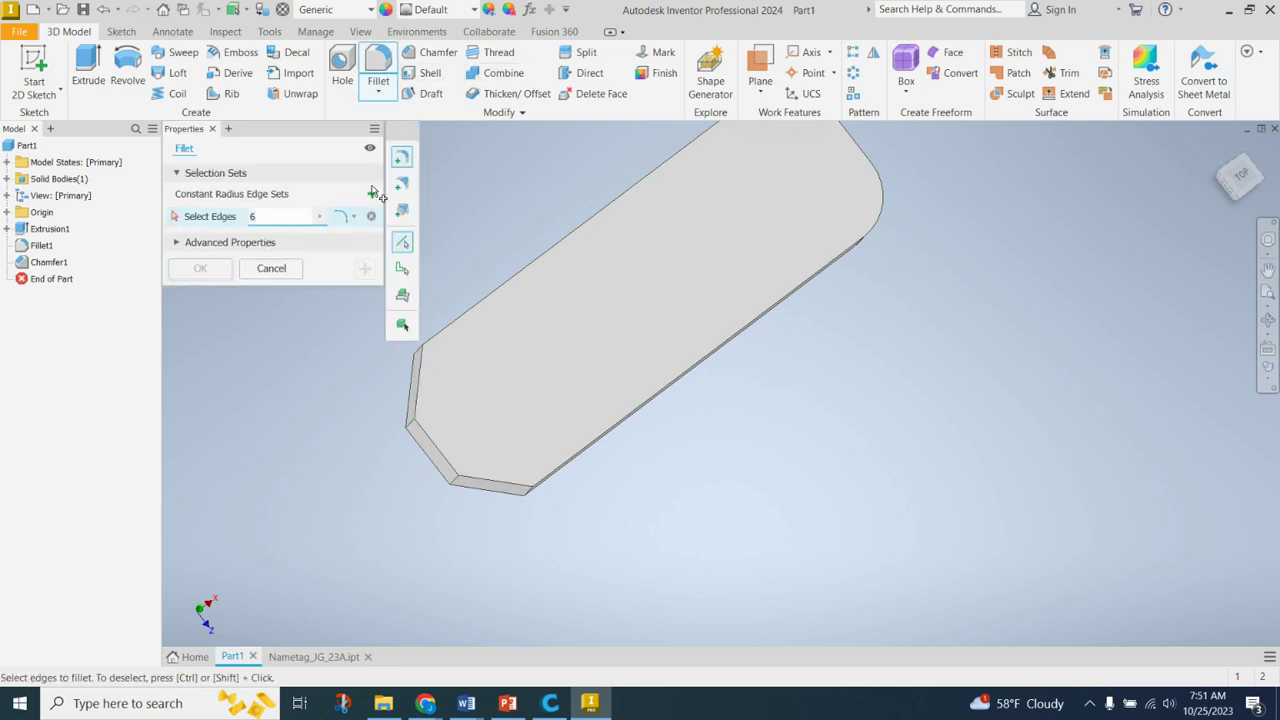
shift+middle_drag(325, 366, 398, 378)
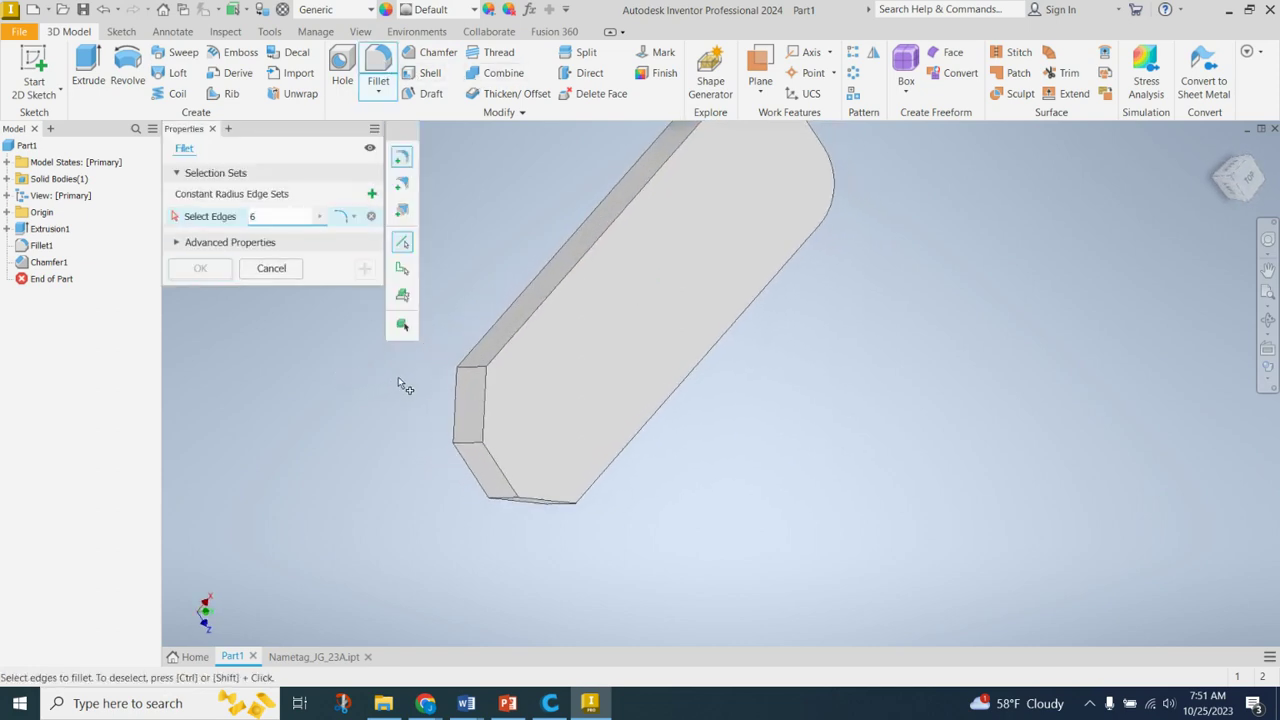
click(476, 370)
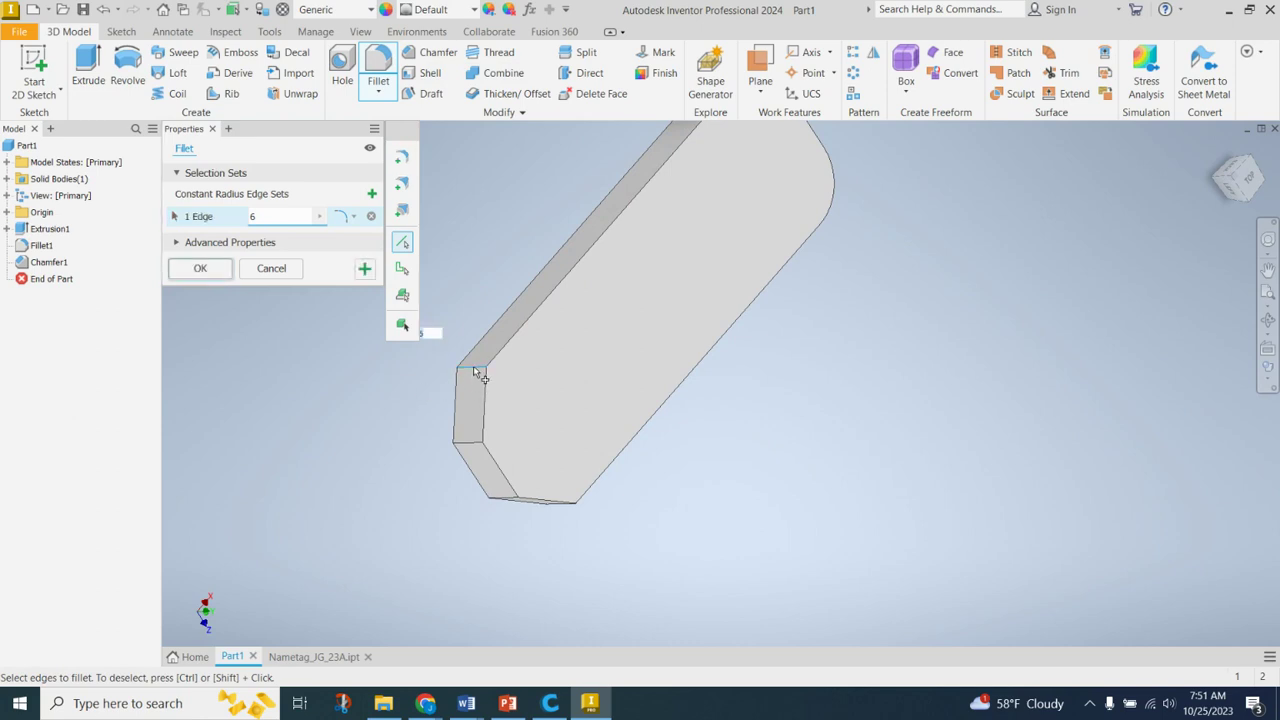
click(475, 455)
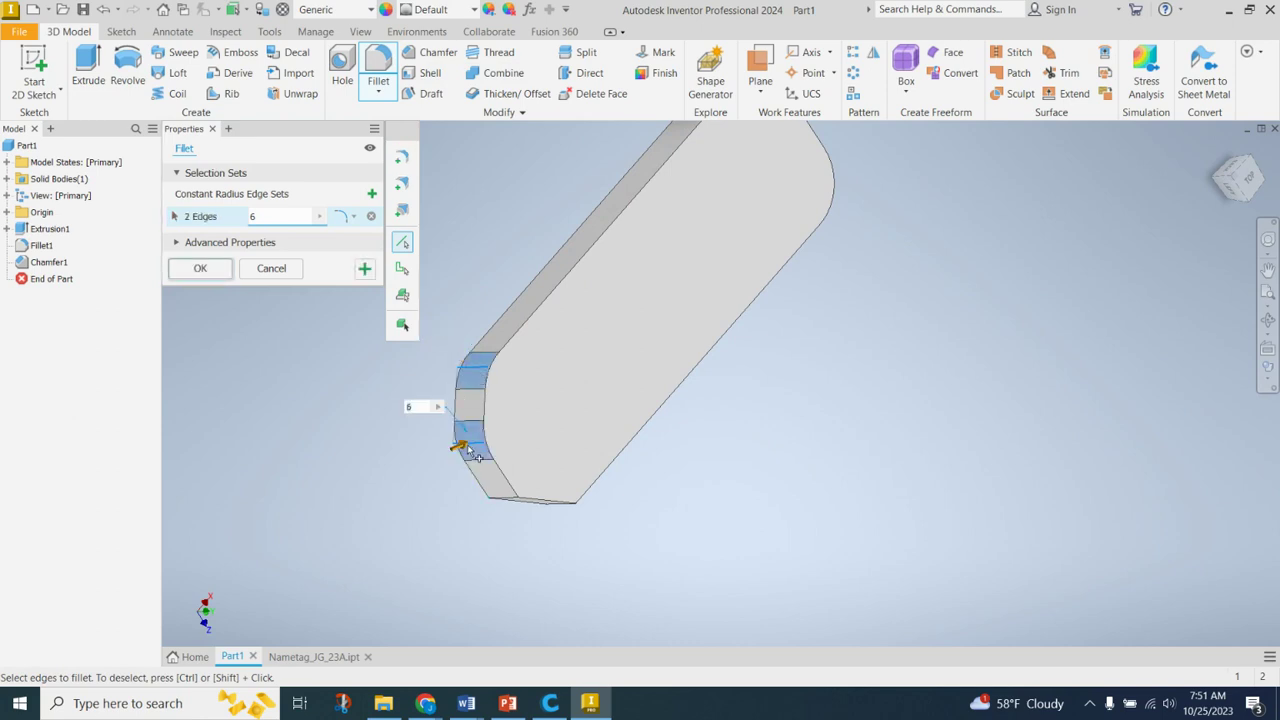
click(513, 502)
shift+middle_drag(719, 591, 717, 540)
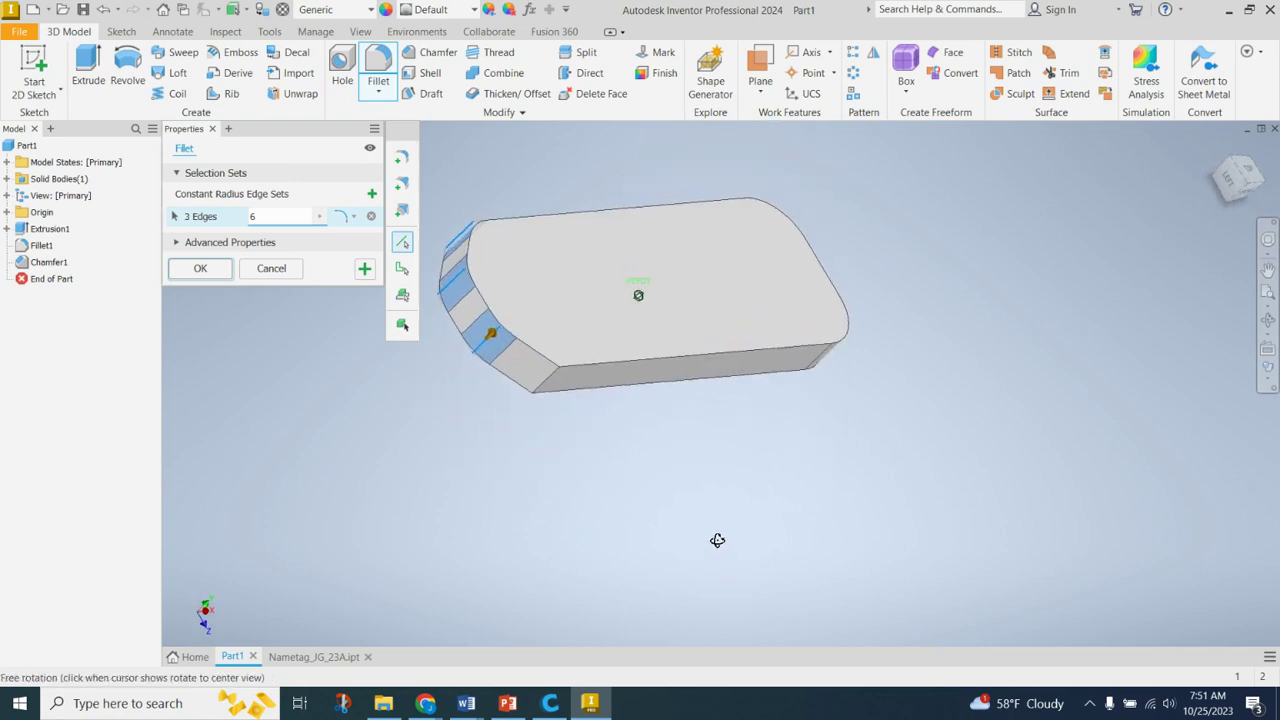
click(544, 387)
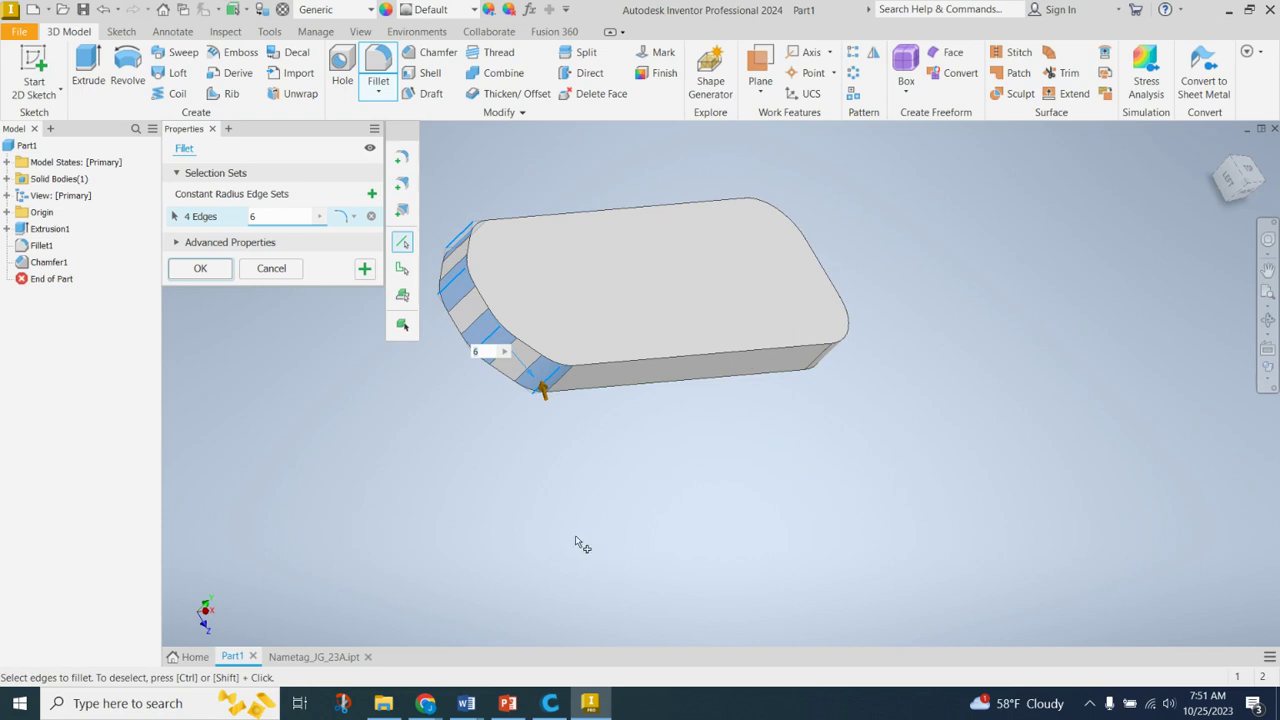
Step: Check the fillet preview from above and at an angle, then set its radius to 2 mm and apply it
shift+middle_drag(560, 535, 540, 229)
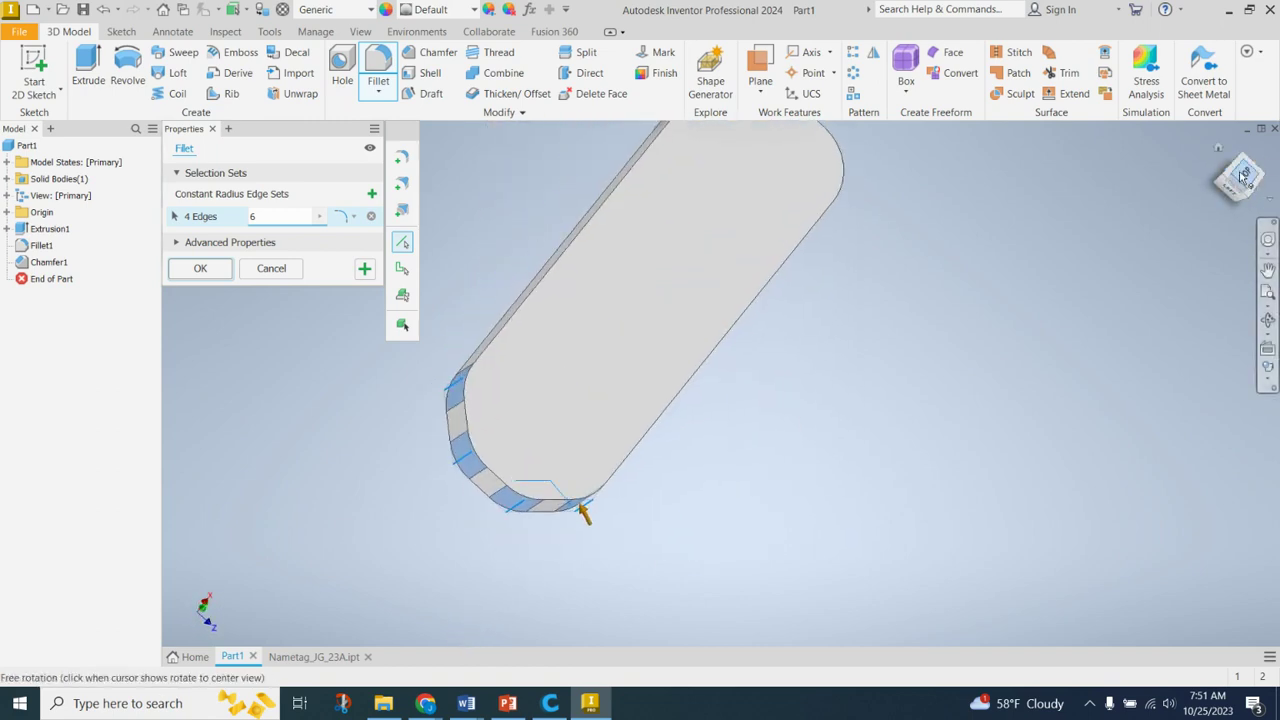
mouse_move(1247, 181)
shift+middle_down()
mouse_move(1209, 188)
mouse_move(1157, 274)
mouse_move(1258, 155)
mouse_move(1221, 198)
mouse_move(1193, 185)
shift+middle_up()
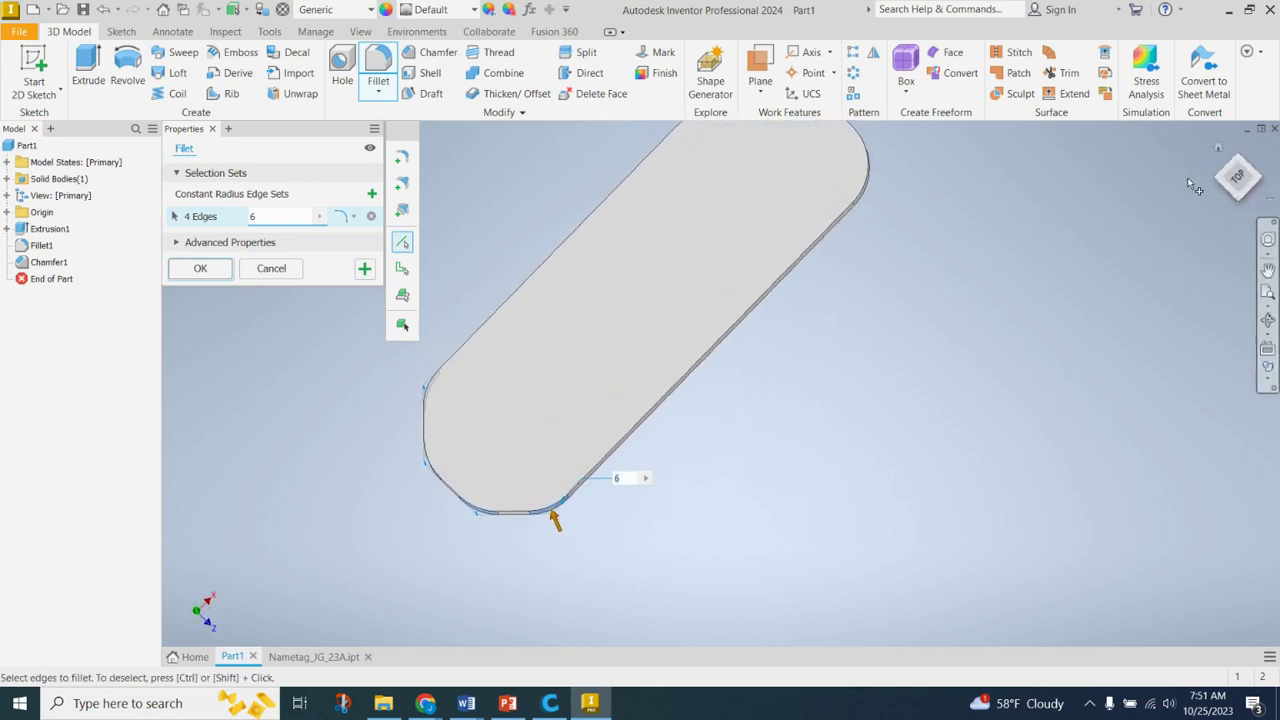
click(1239, 177)
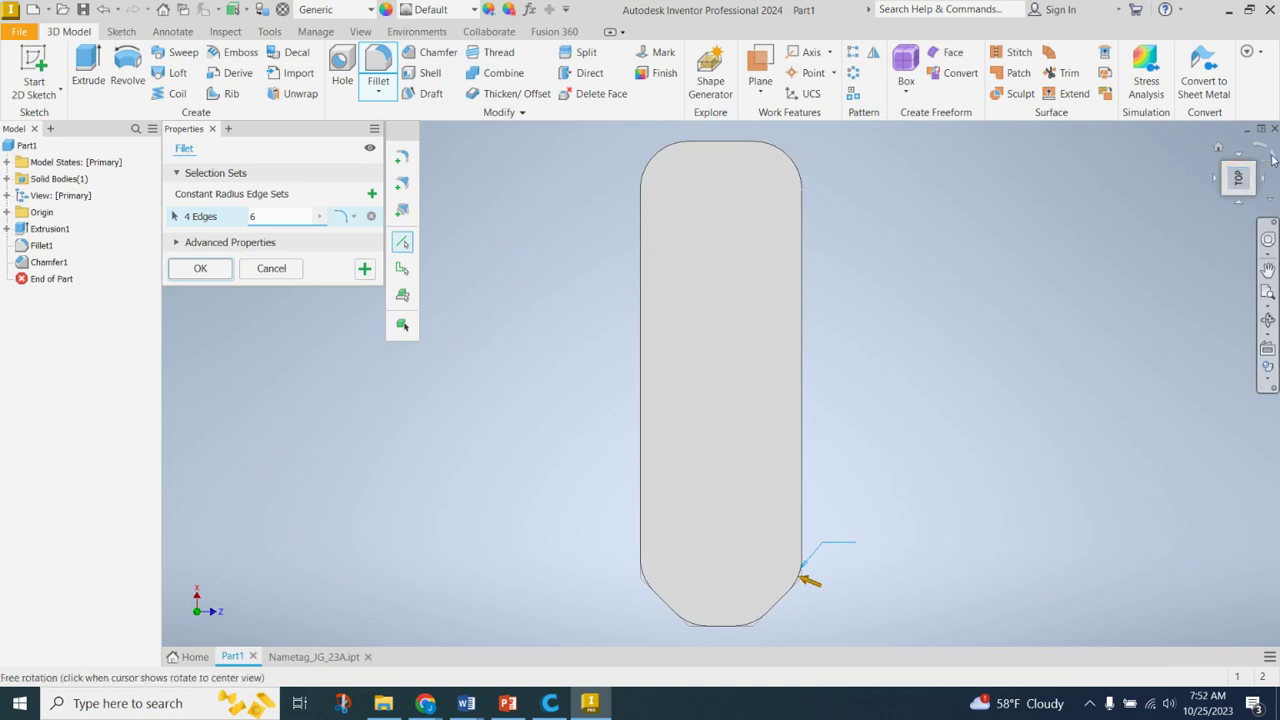
click(1270, 163)
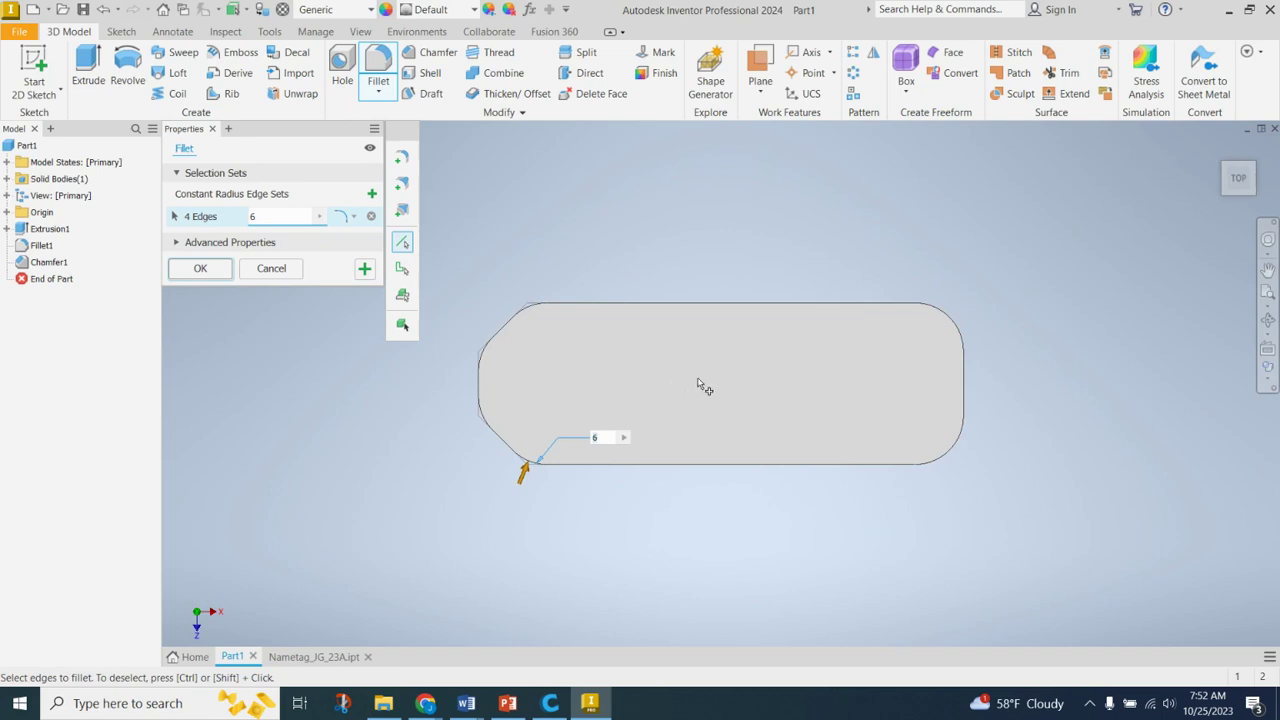
shift+middle_drag(437, 462, 520, 458)
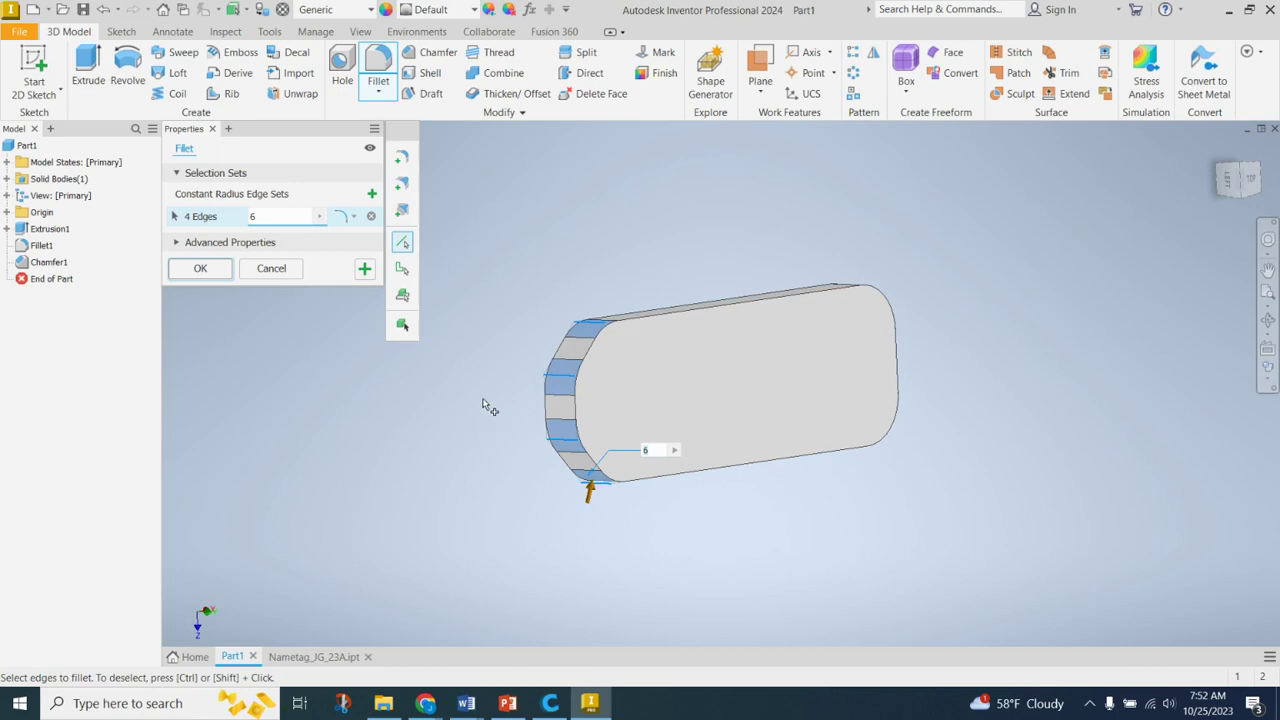
mouse_move(483, 401)
shift+middle_down()
mouse_move(509, 403)
mouse_move(487, 418)
mouse_move(526, 403)
mouse_move(497, 397)
shift+middle_up()
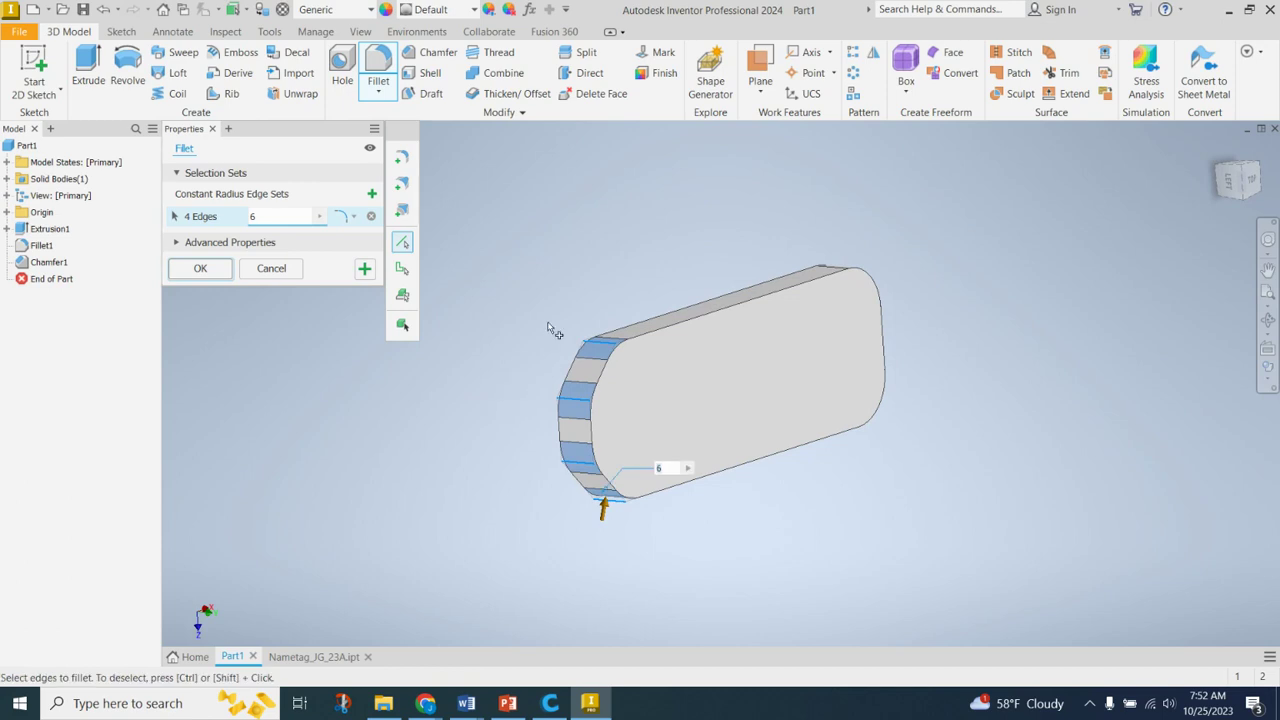
middle_drag(555, 332, 606, 267)
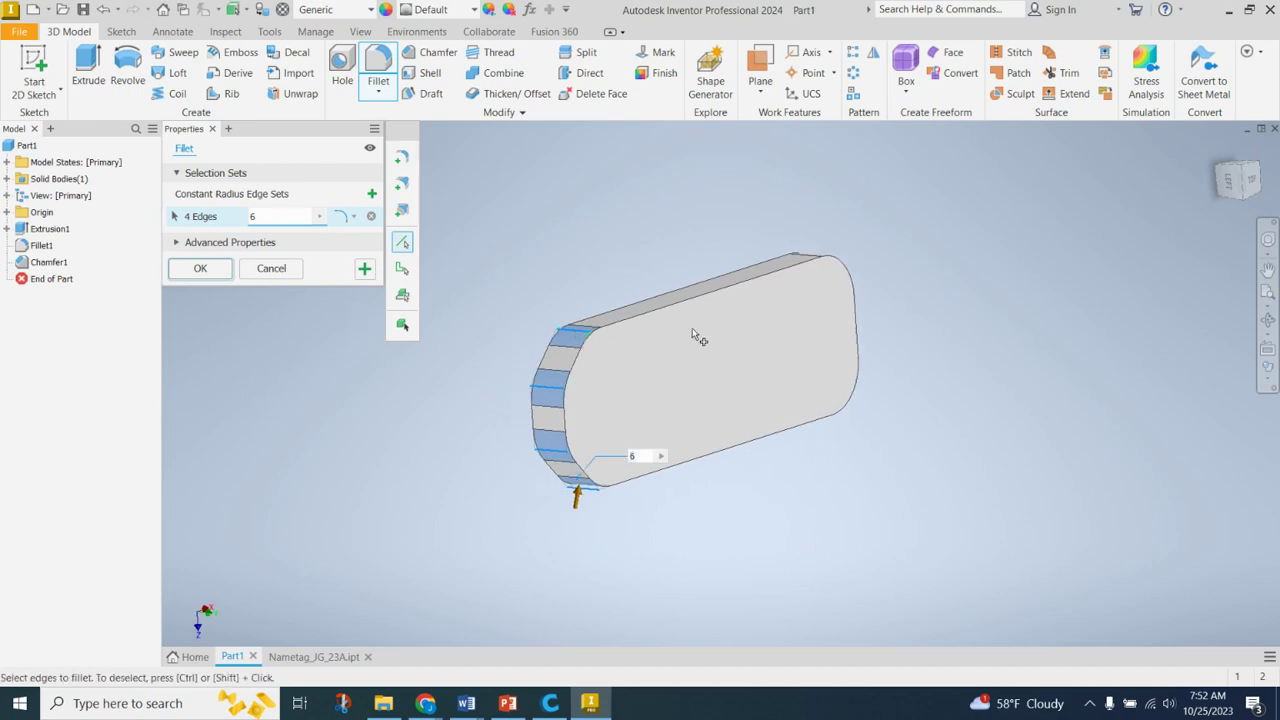
shift+middle_drag(697, 336, 677, 317)
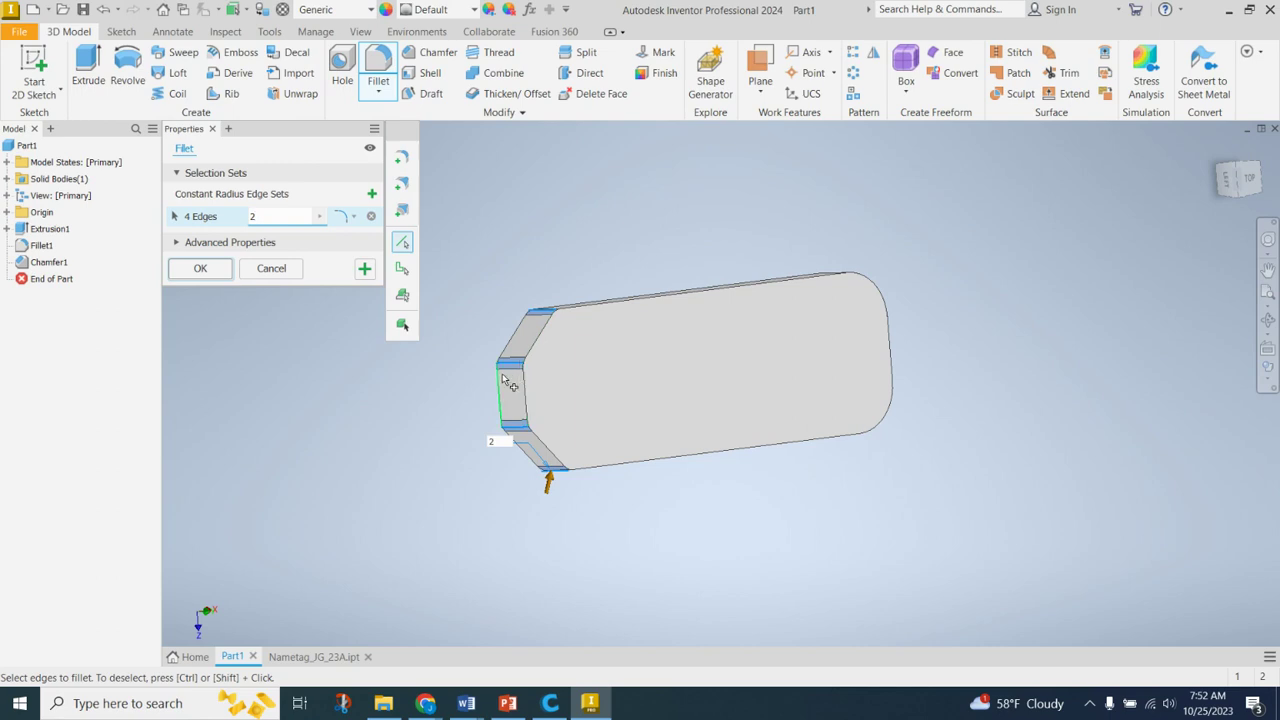
click(200, 268)
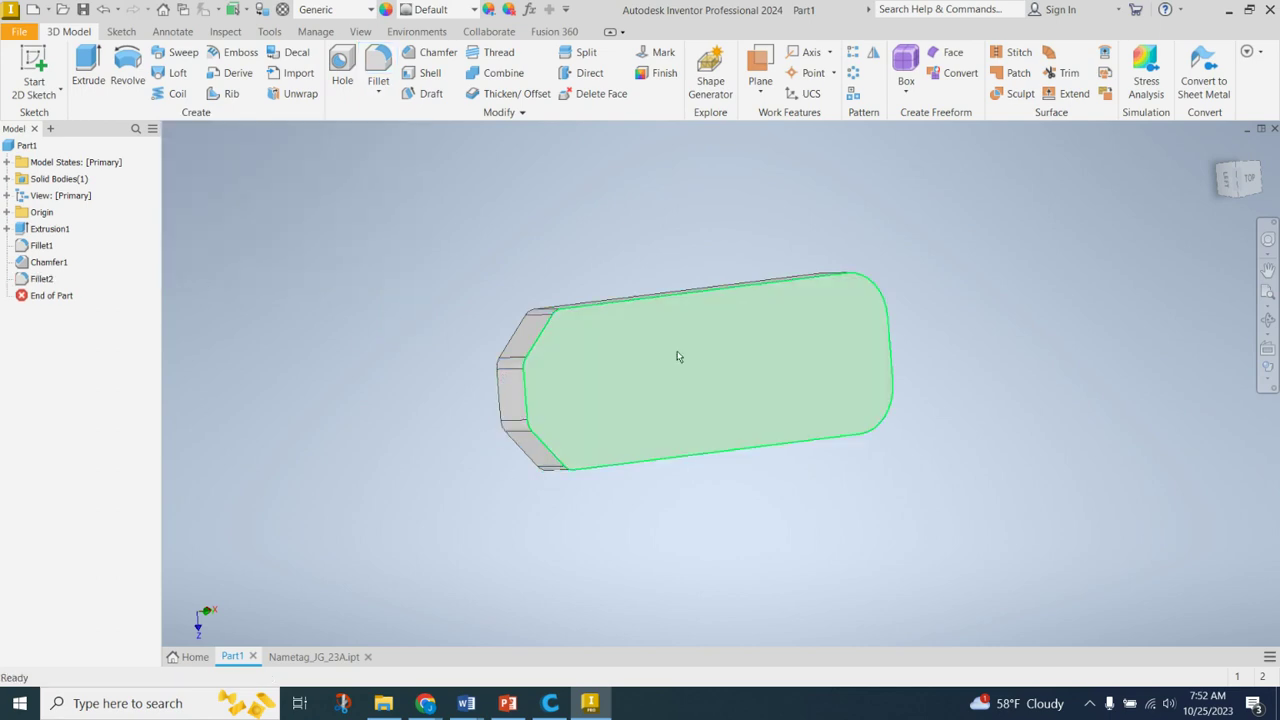
Step: Fillet the complete outer edge loops of the nametag's top and bottom faces with a 1.5 mm radius
shift+middle_drag(1146, 354, 1057, 317)
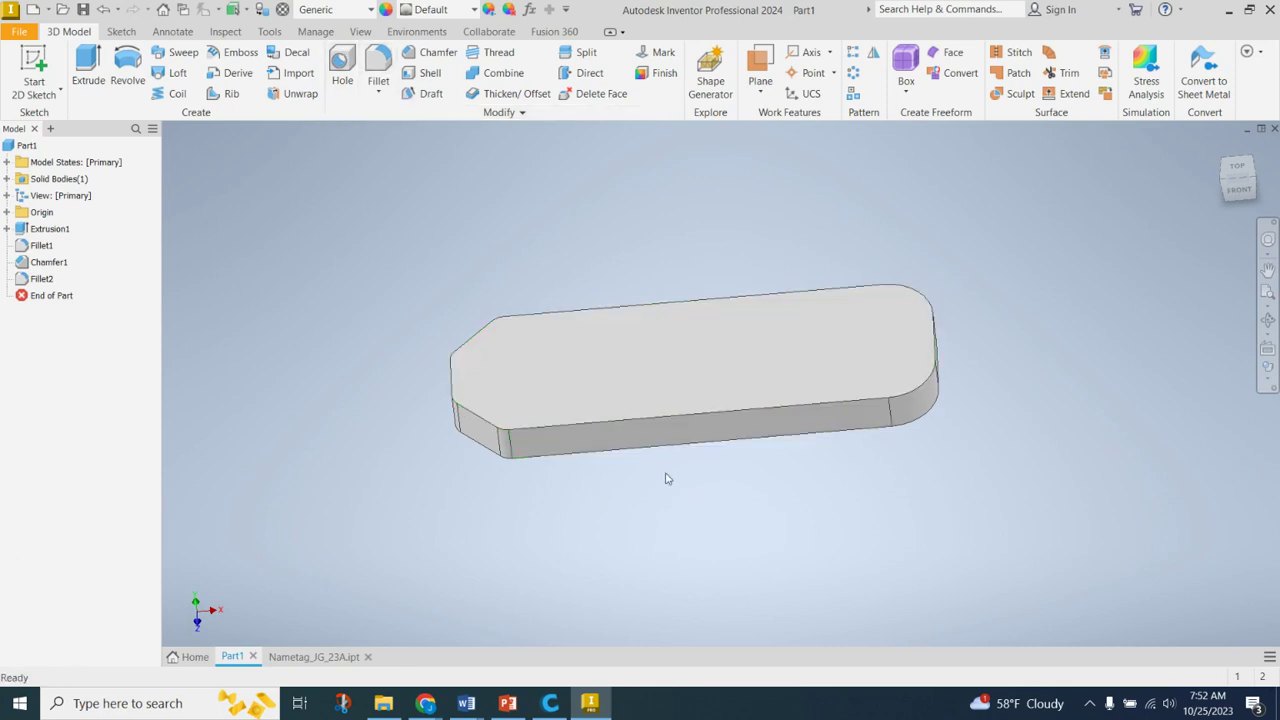
click(378, 70)
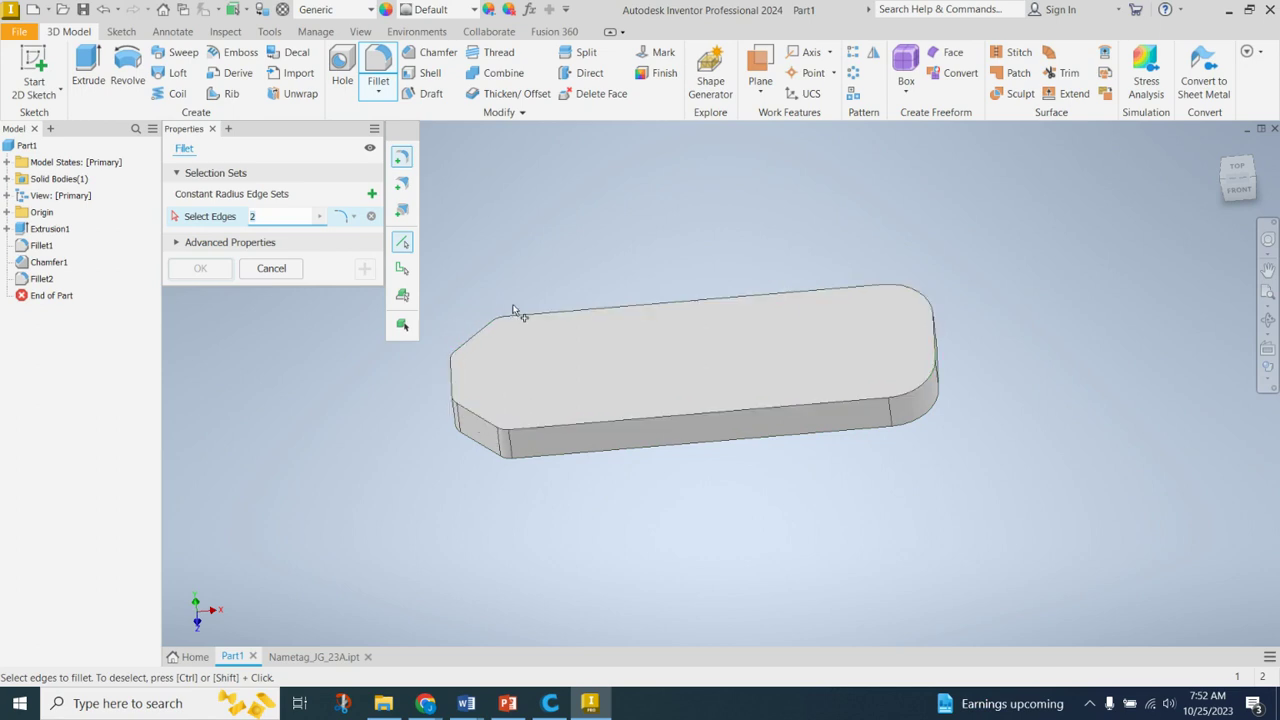
click(582, 436)
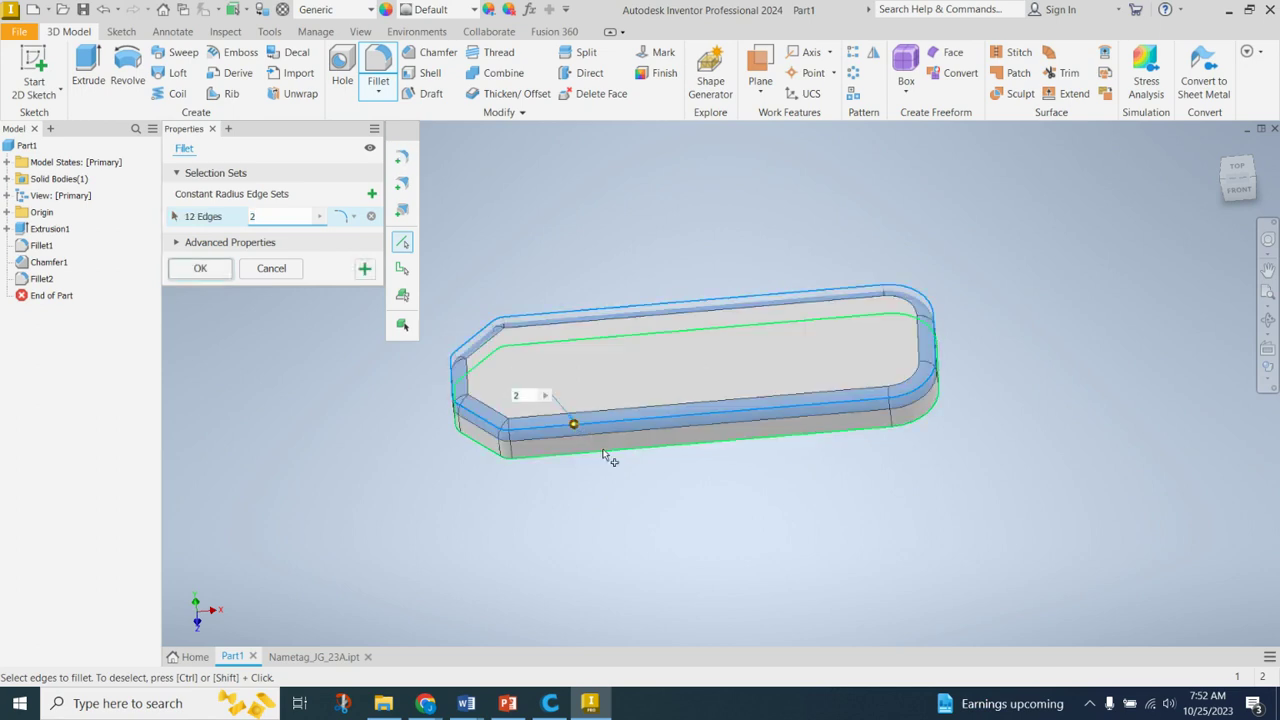
click(603, 457)
shift+middle_drag(298, 440, 357, 457)
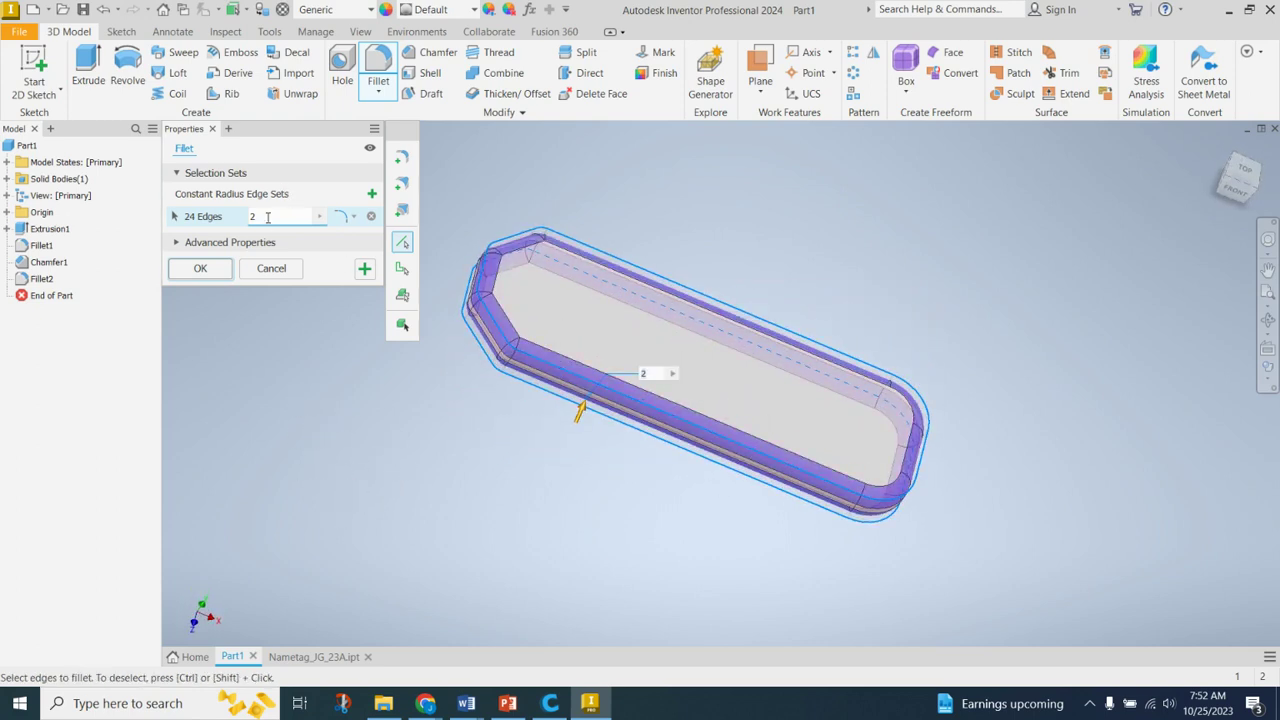
shift+middle_drag(435, 437, 487, 320)
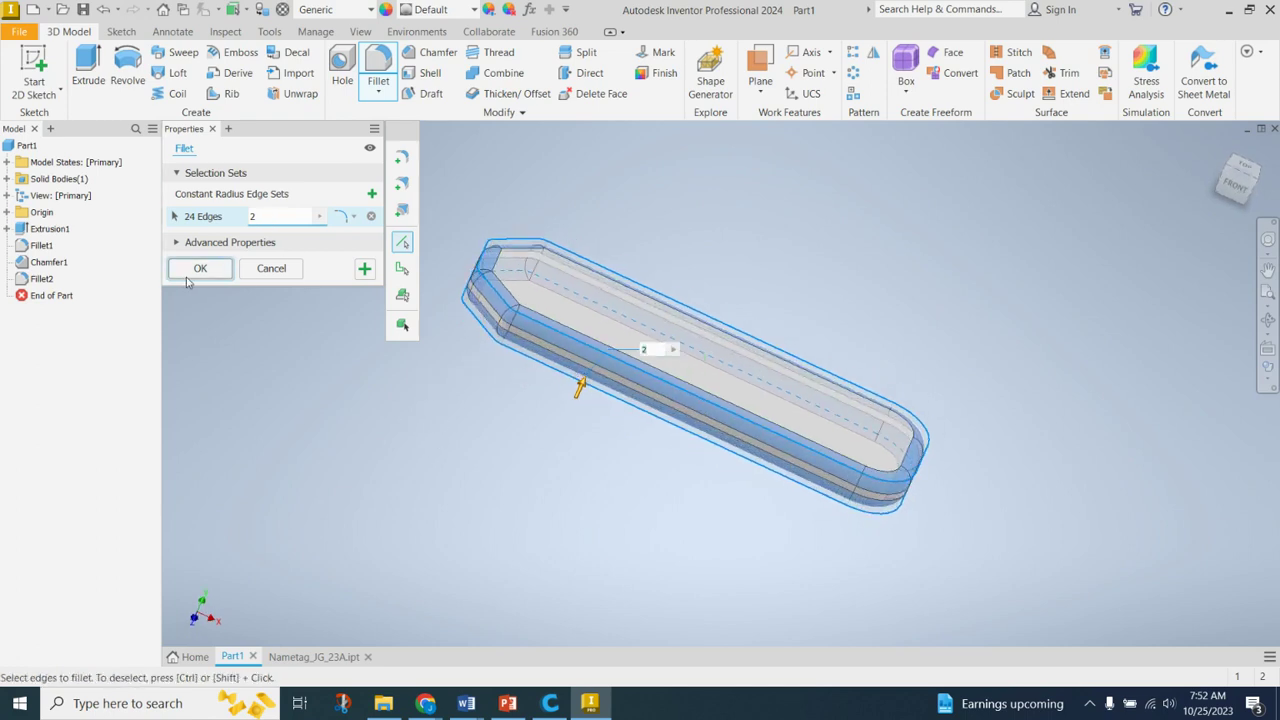
key(BackSpace)
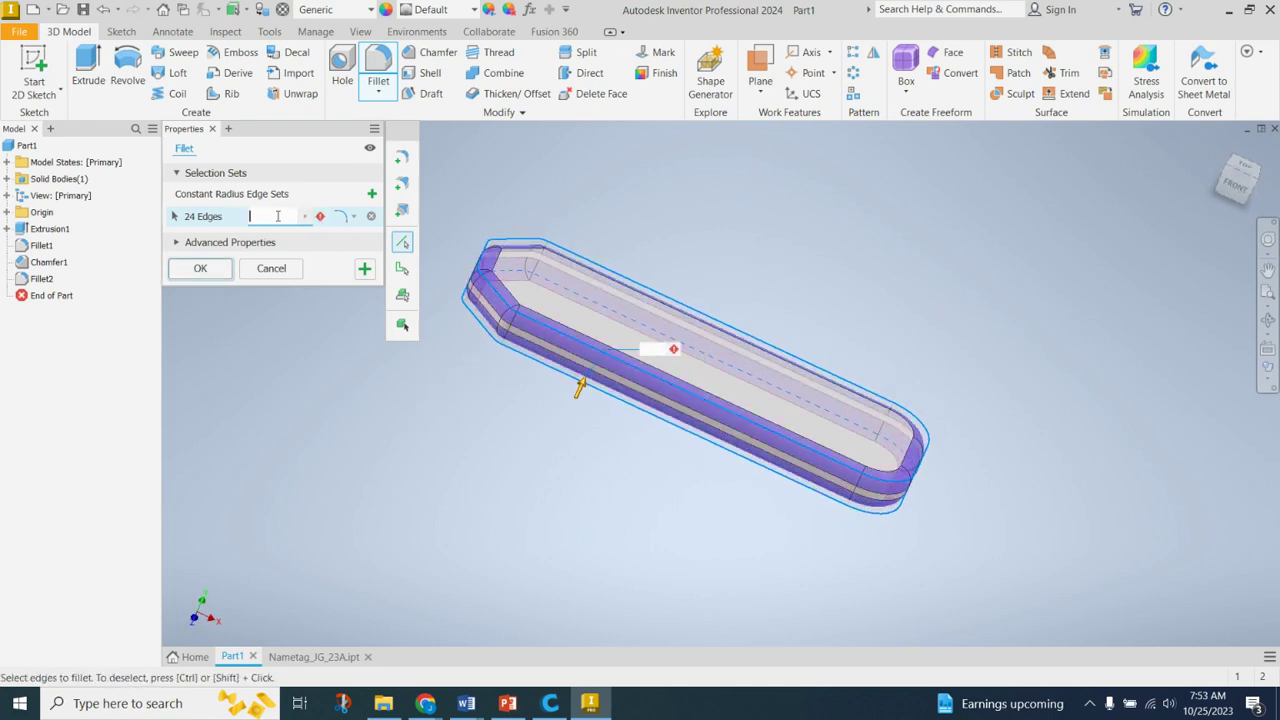
text(1.5)
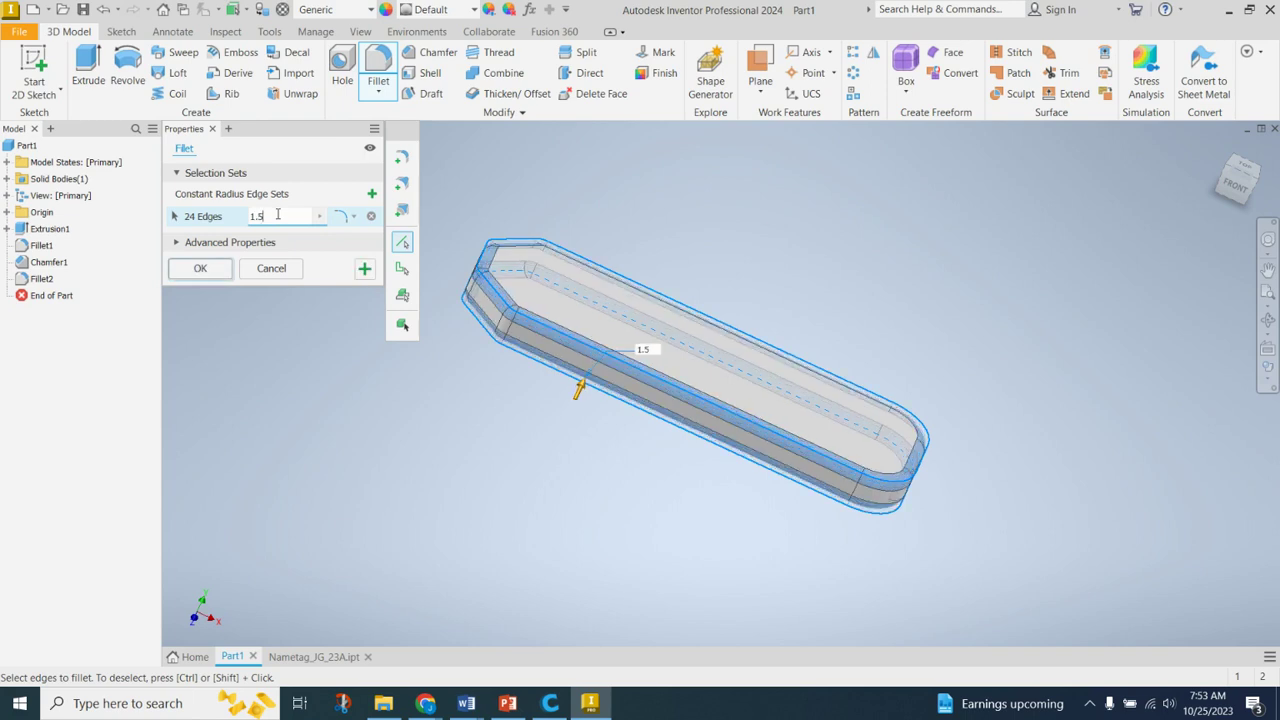
key(Return)
mouse_move(374, 251)
shift+middle_down()
mouse_move(403, 251)
mouse_move(417, 340)
mouse_move(380, 283)
mouse_move(397, 226)
mouse_move(374, 260)
shift+middle_up()
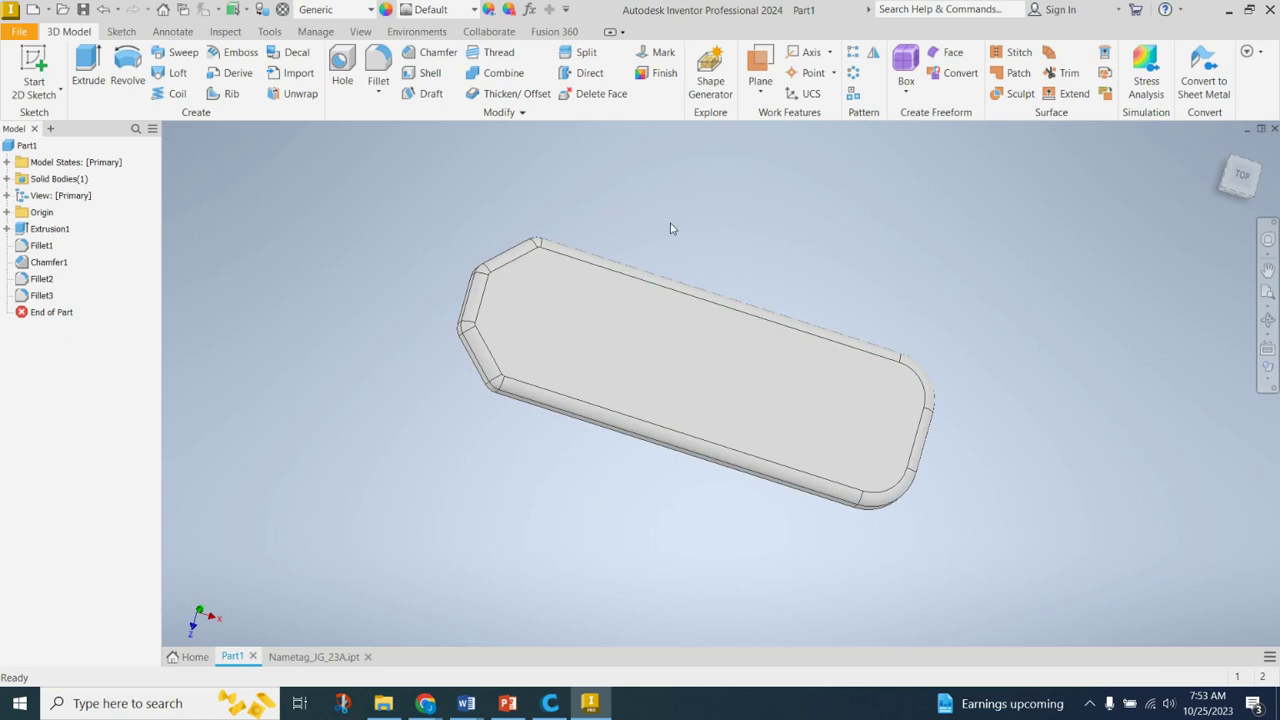
Step: Sketch a centre point on the top face near the chamfered end, at about X 6.7 mm and Y 10 mm, and finish the sketch
middle_drag(686, 209, 757, 243)
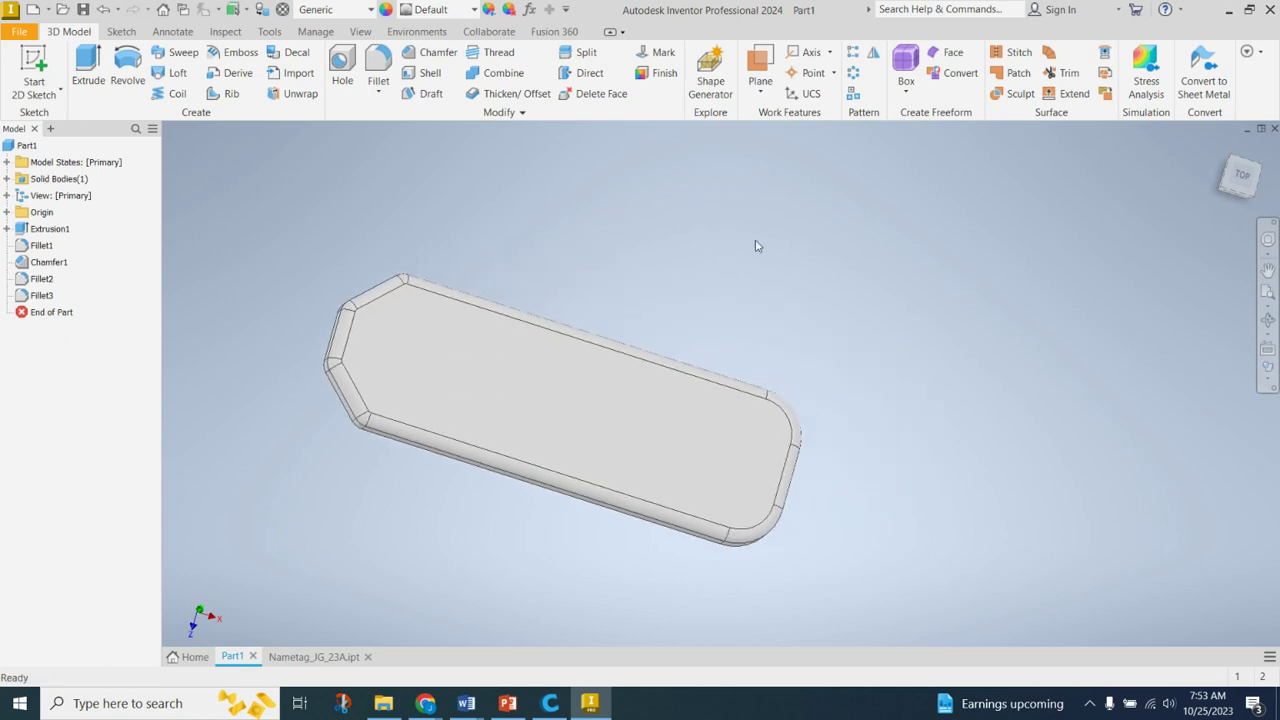
click(1242, 177)
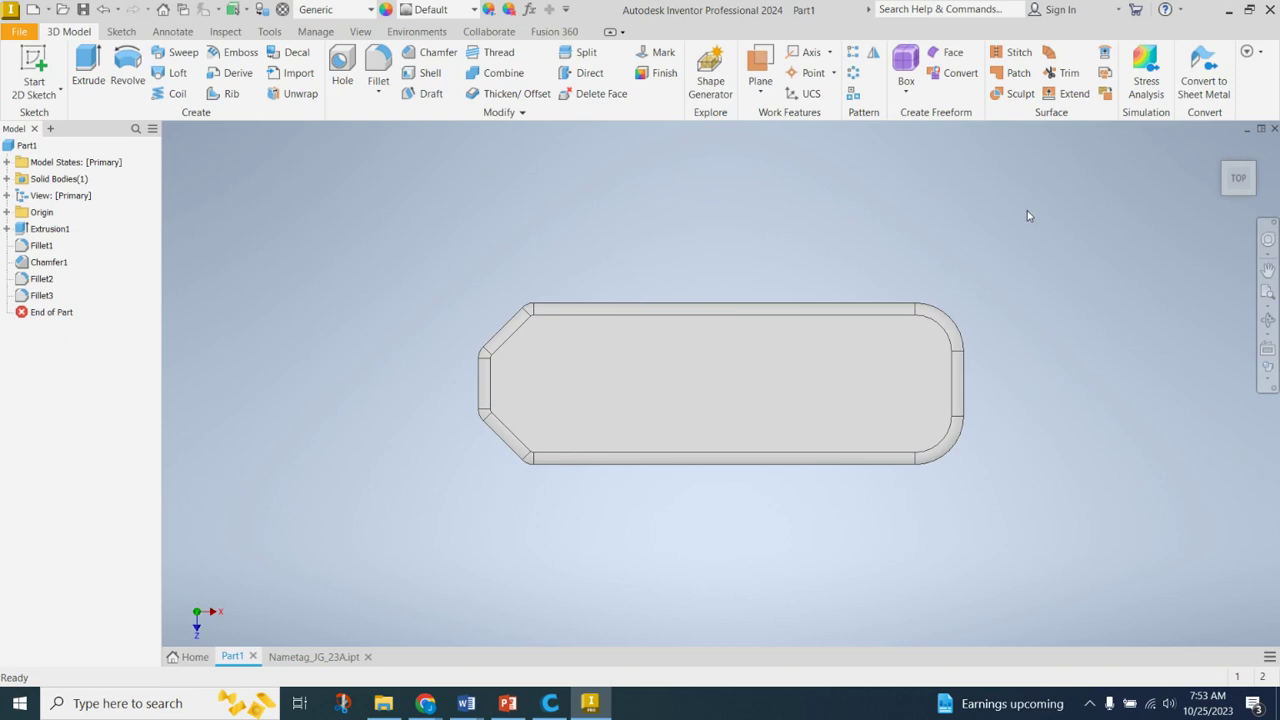
middle_drag(686, 380, 547, 371)
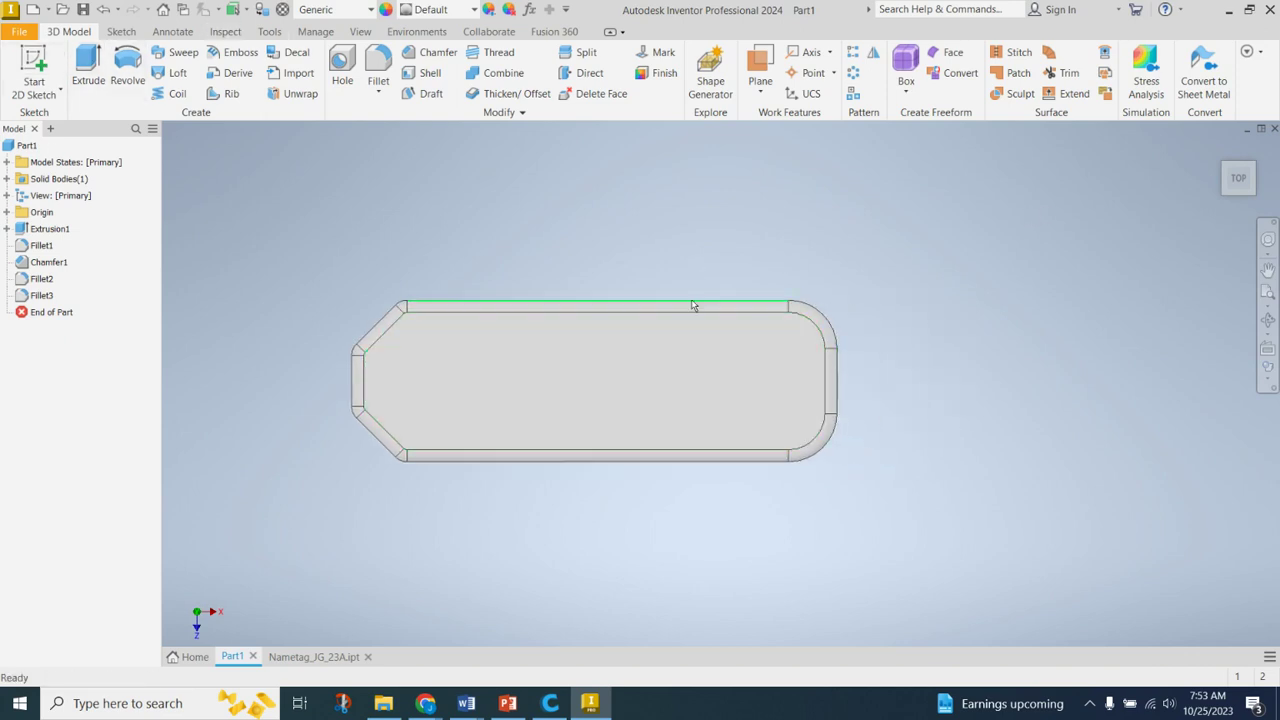
click(33, 70)
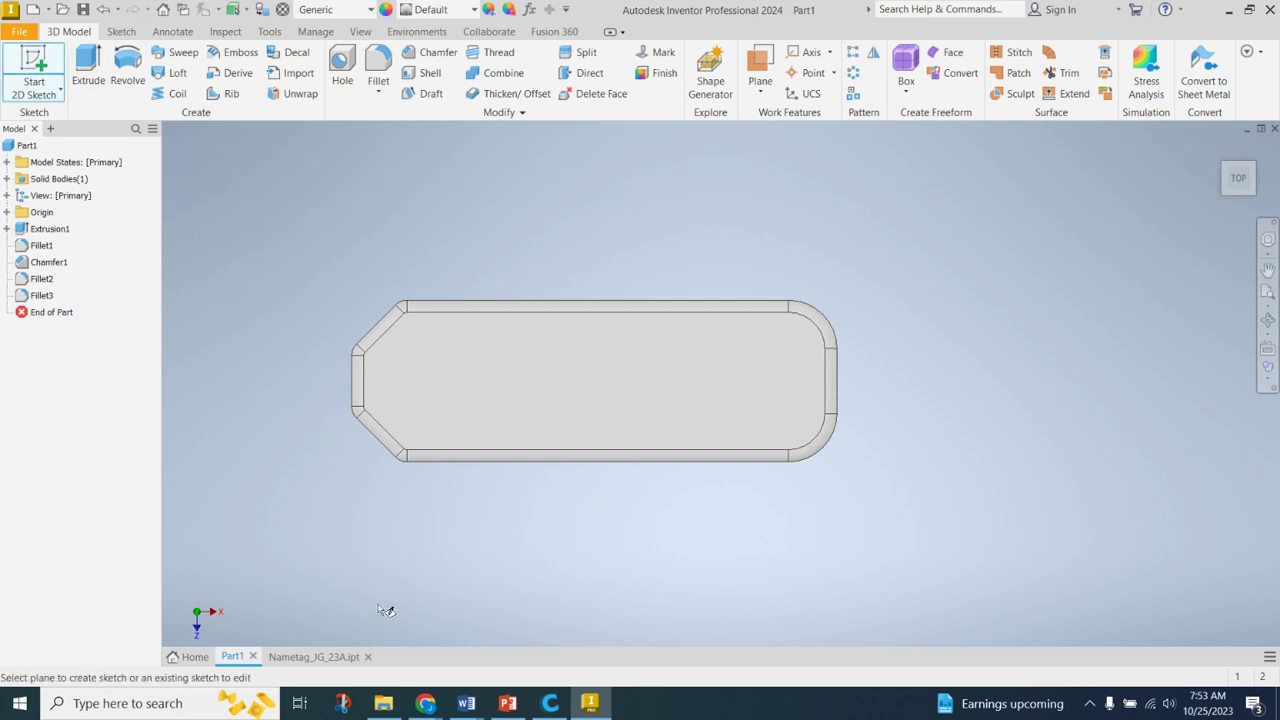
click(611, 406)
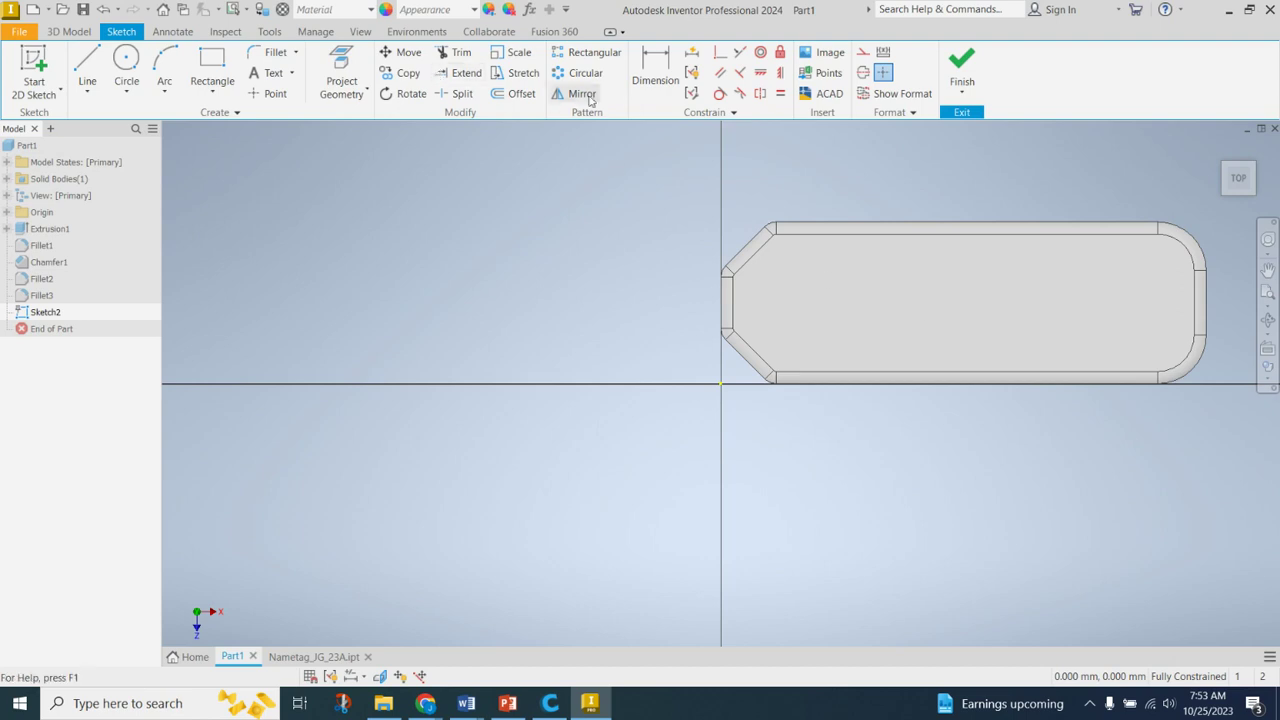
click(266, 95)
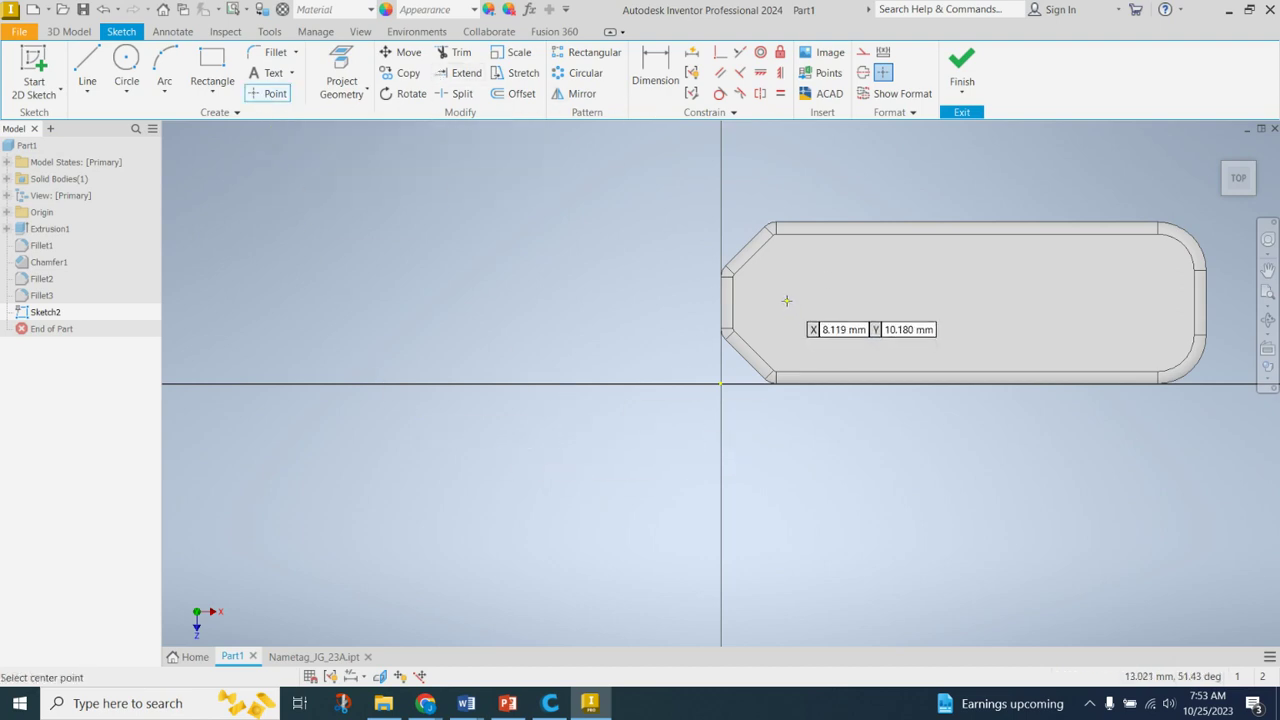
scroll(787, 310, up, 3)
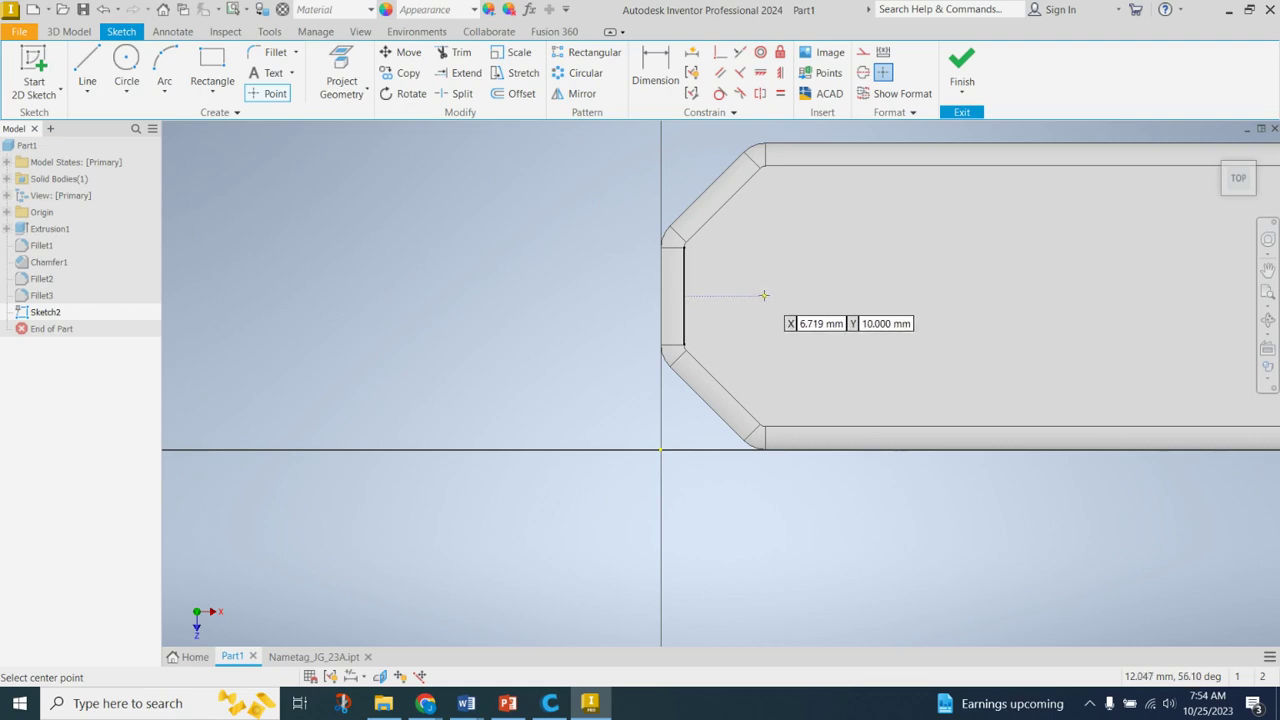
click(764, 295)
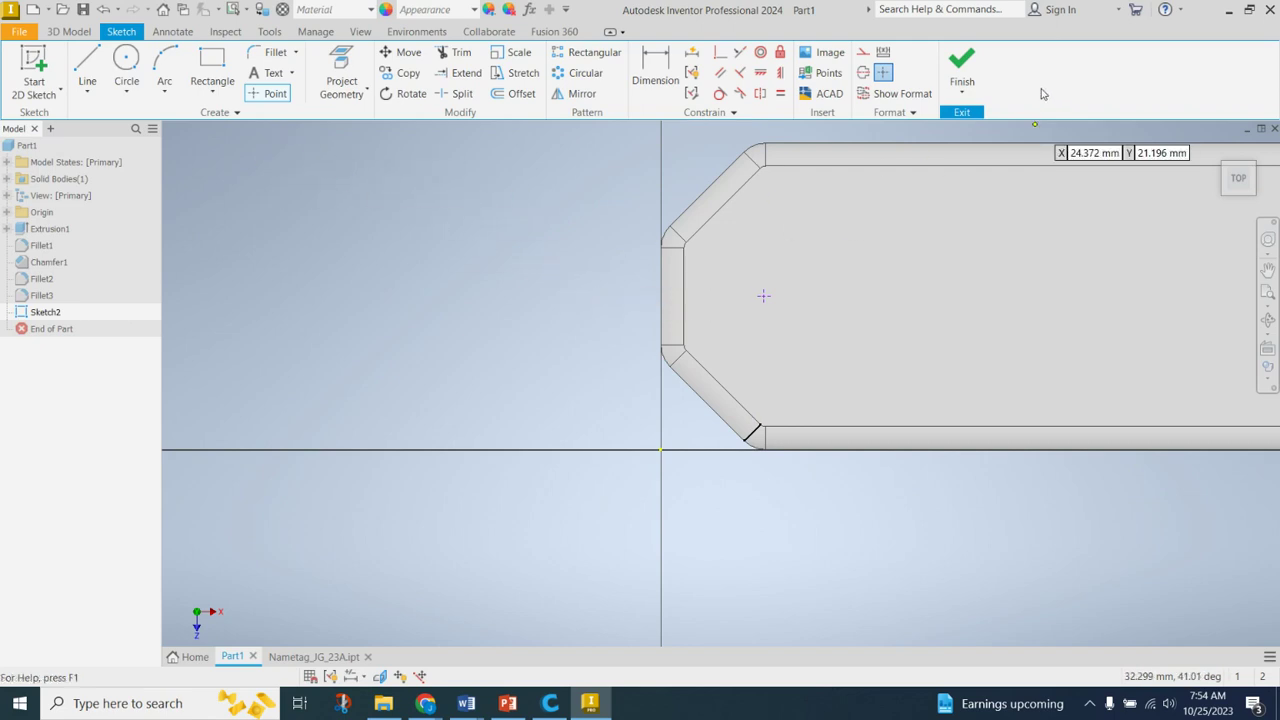
click(963, 70)
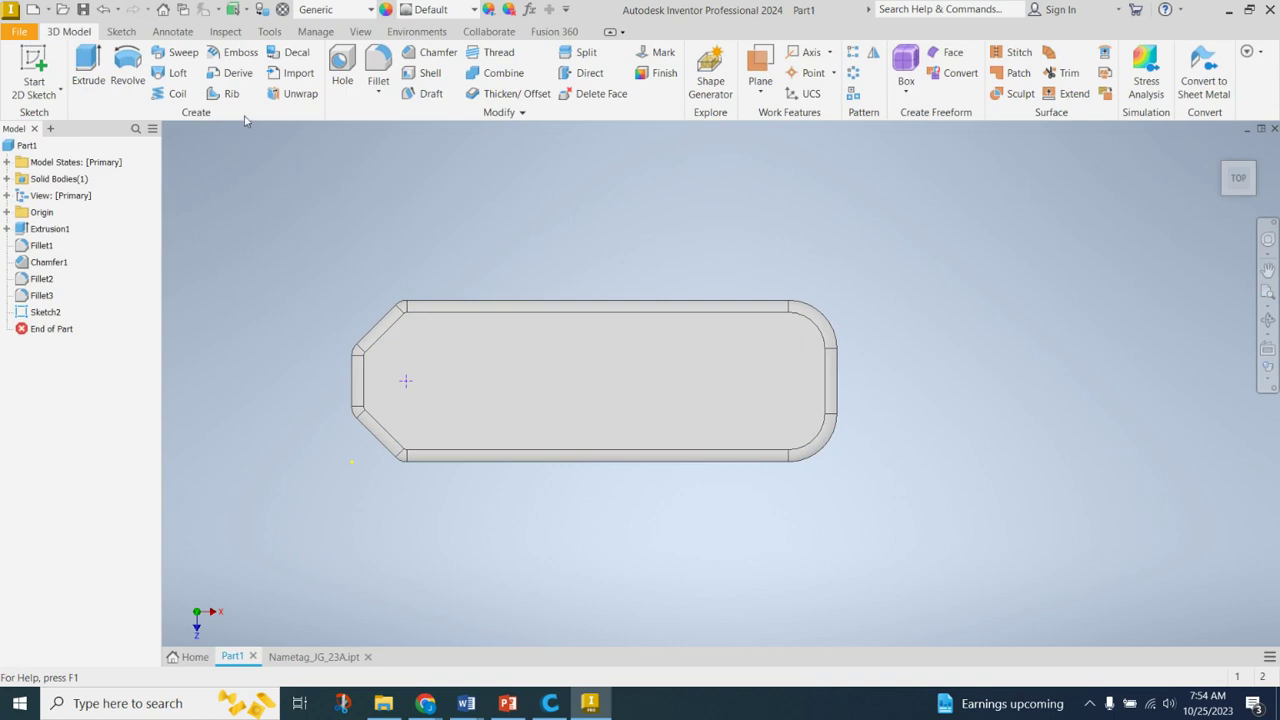
Step: Cut a simple through-all hole of 5 mm diameter at the sketched centre point near the chamfered end
click(343, 68)
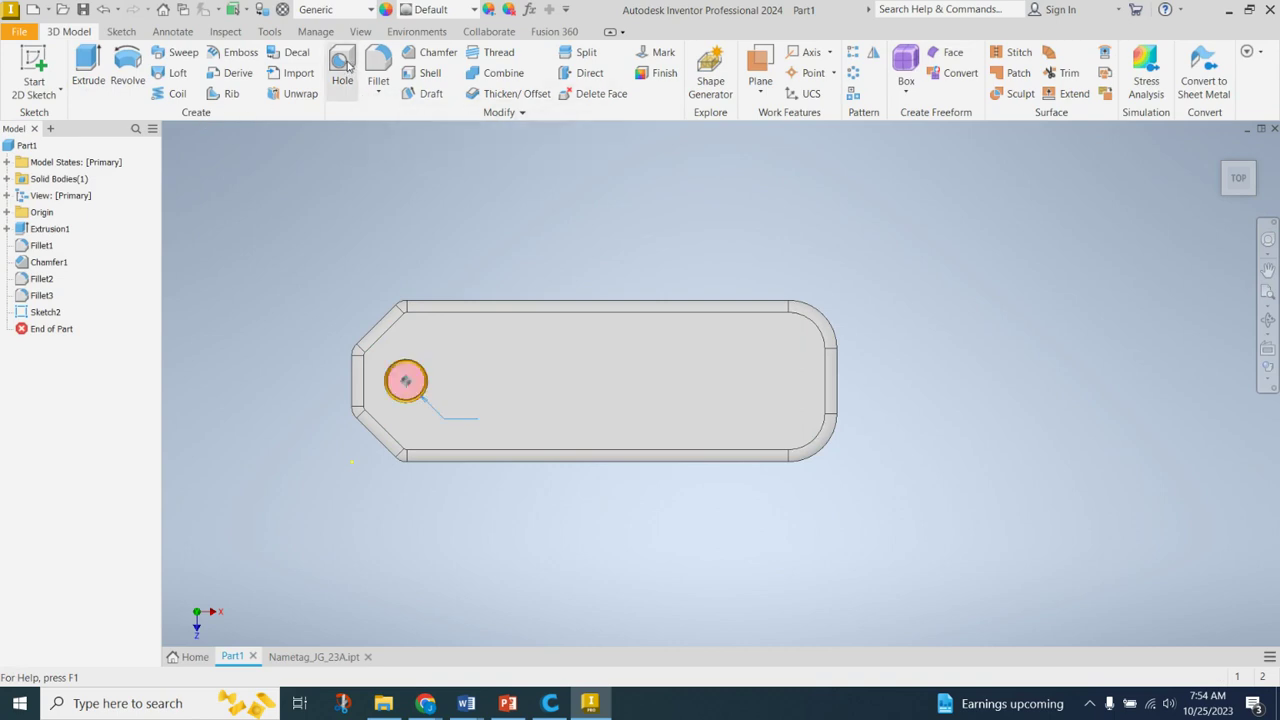
middle_drag(395, 344, 619, 240)
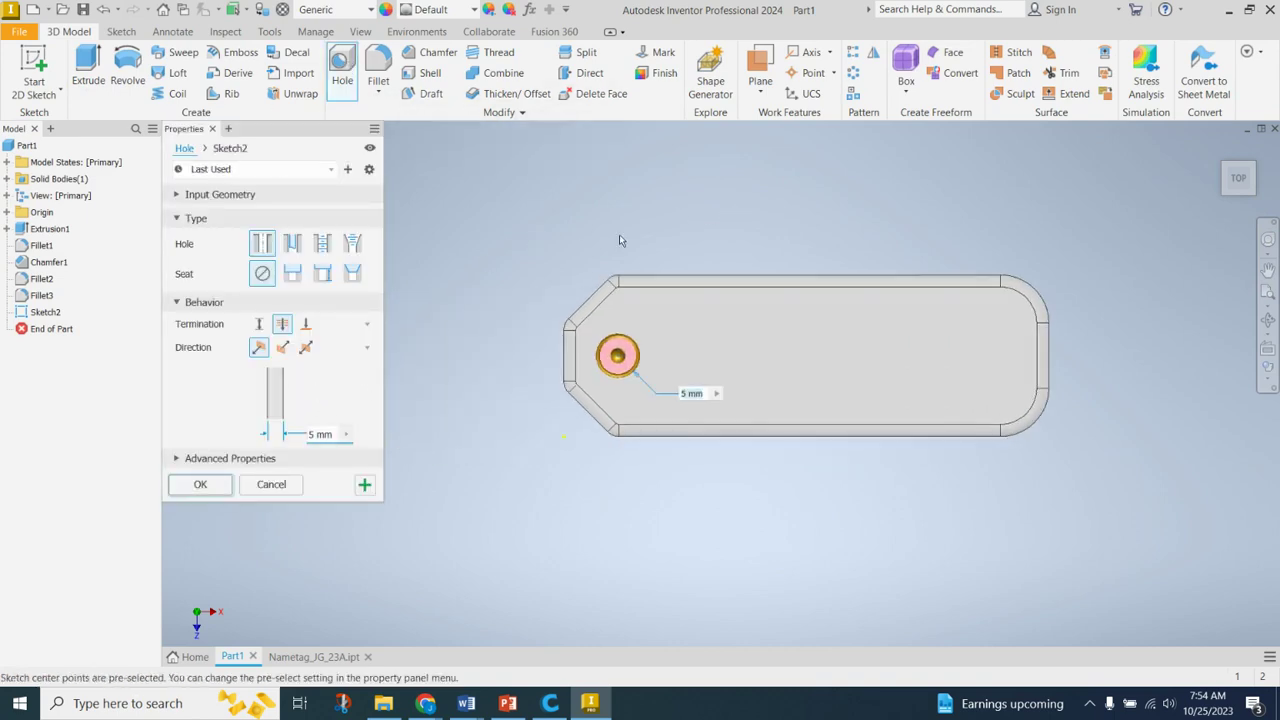
shift+middle_drag(472, 447, 425, 400)
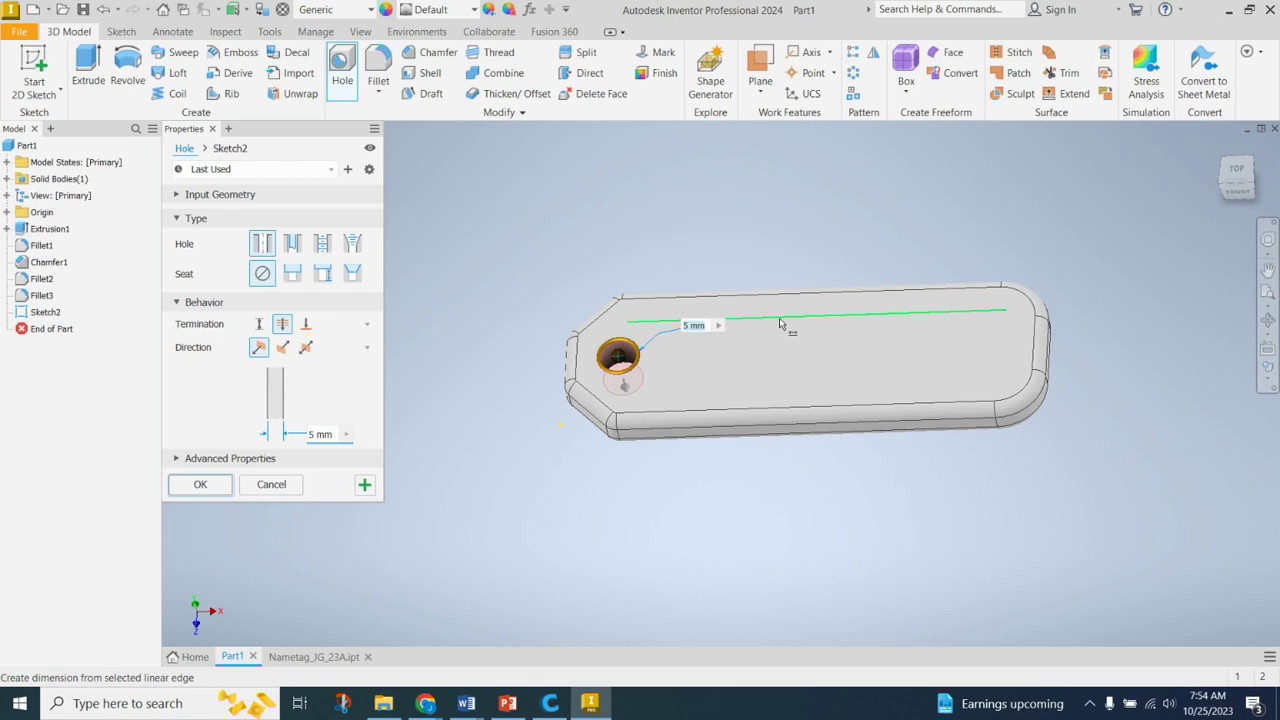
text(1)
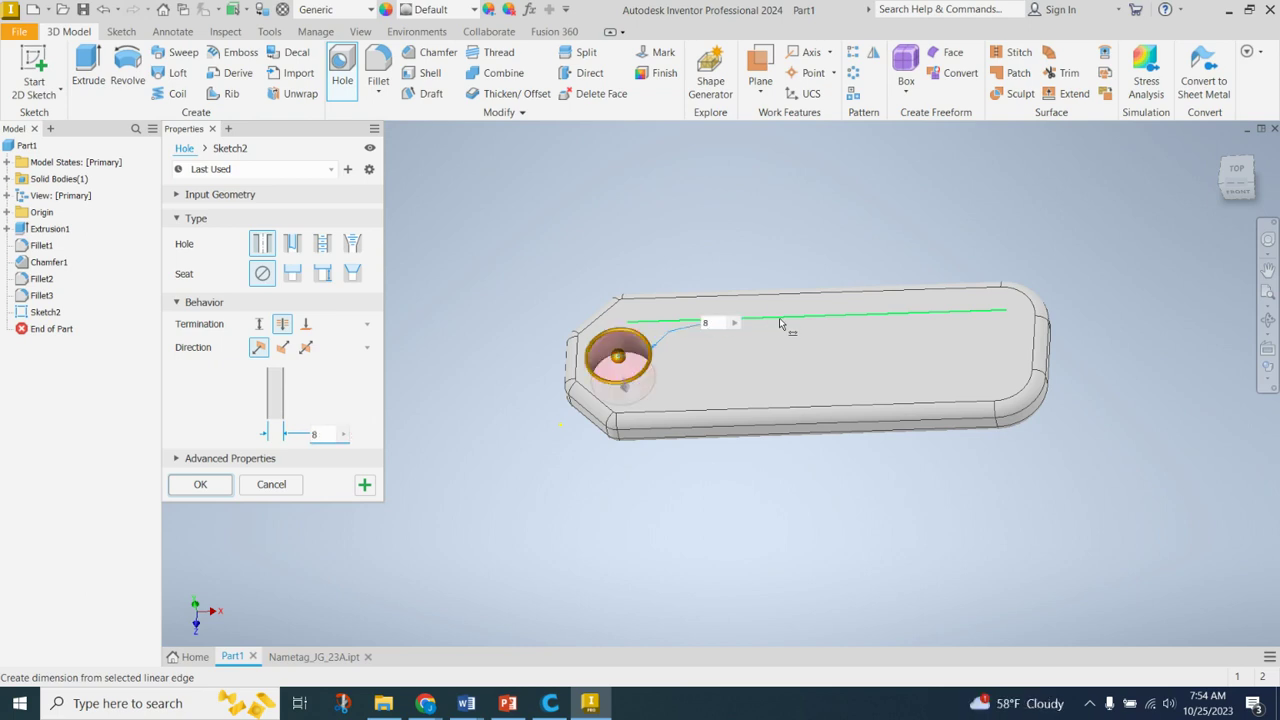
key(BackSpace)
text(5)
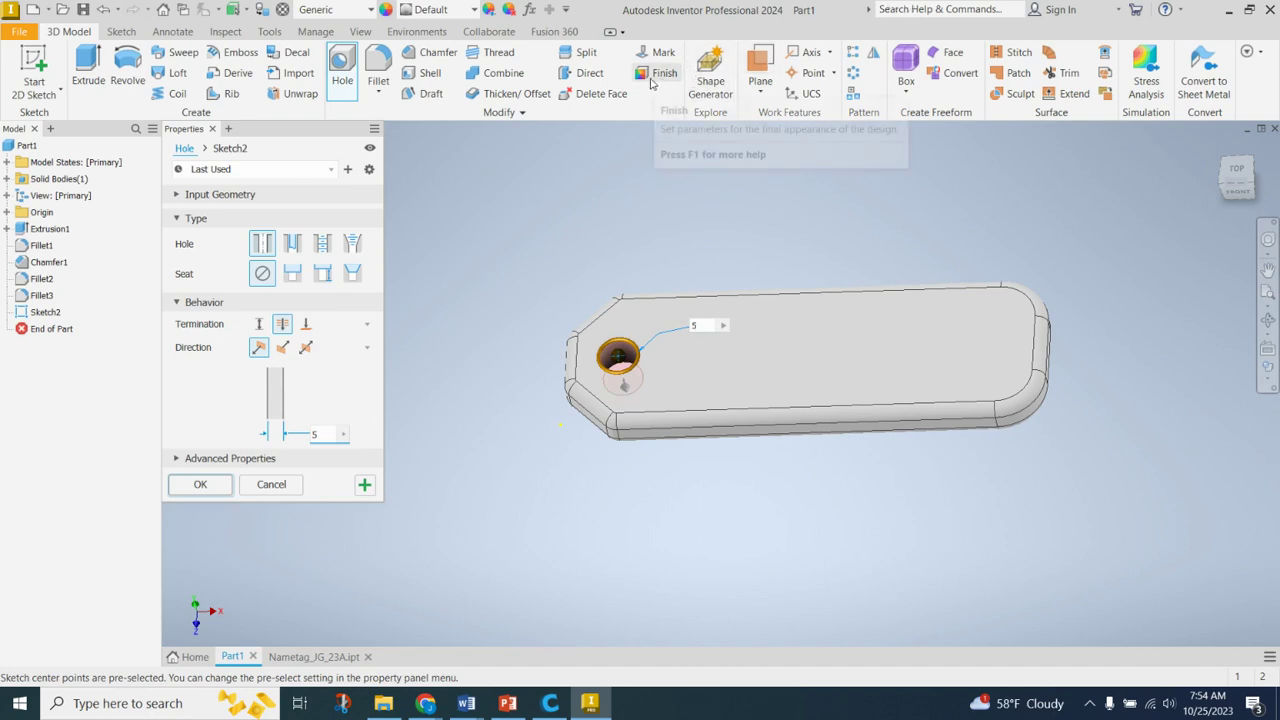
key(Return)
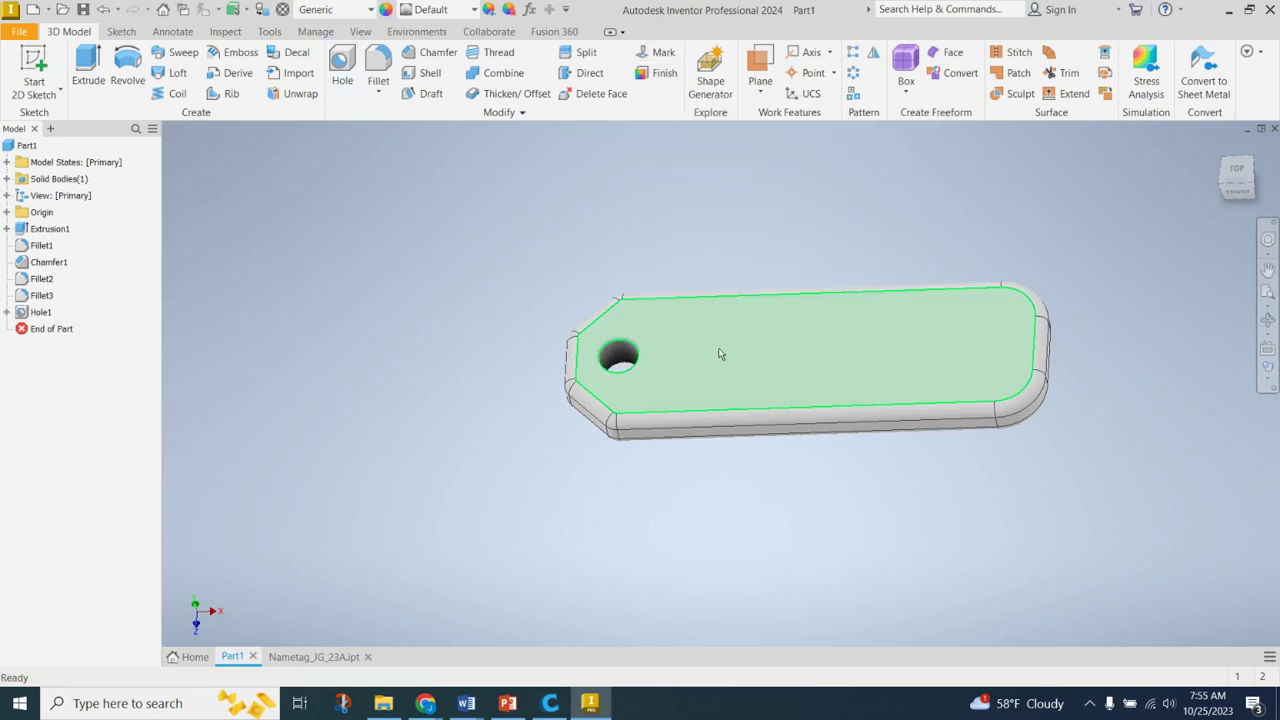
Step: Fillet the hole's top and bottom rim edges with a 1.5 mm radius
mouse_move(457, 434)
shift+middle_down()
mouse_move(445, 321)
mouse_move(449, 391)
mouse_move(469, 437)
shift+middle_up()
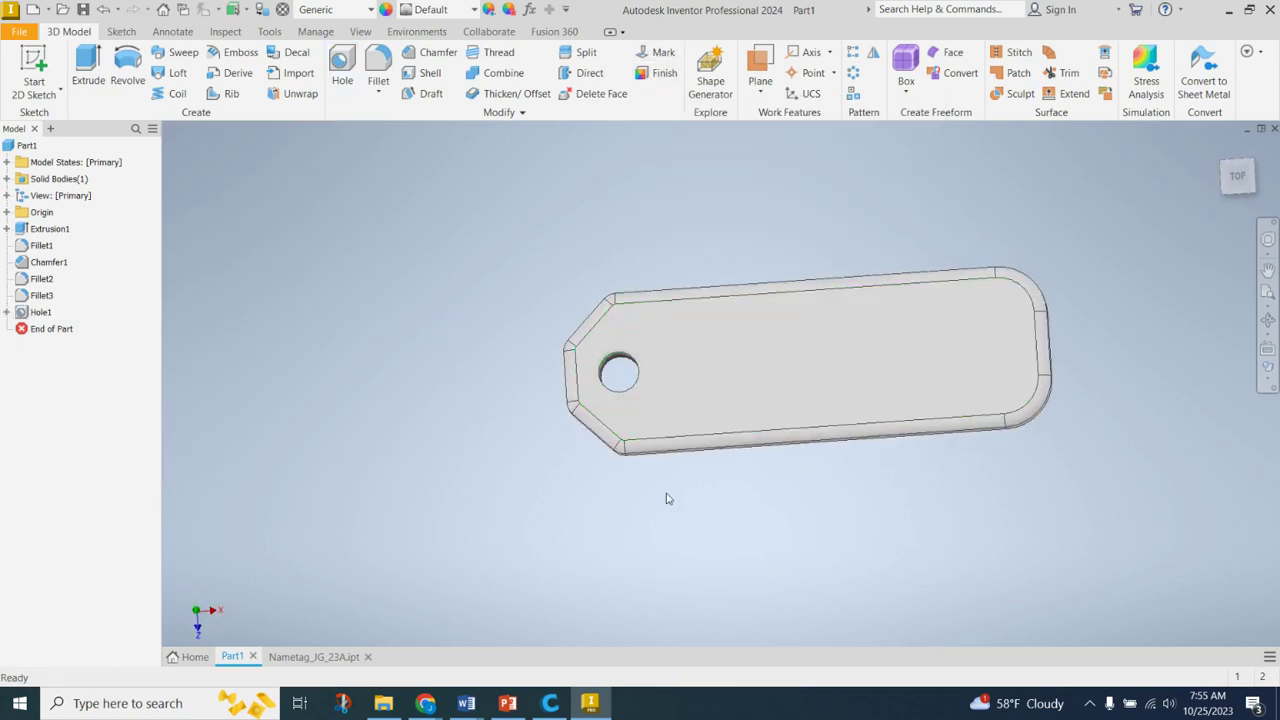
shift+middle_drag(666, 500, 660, 474)
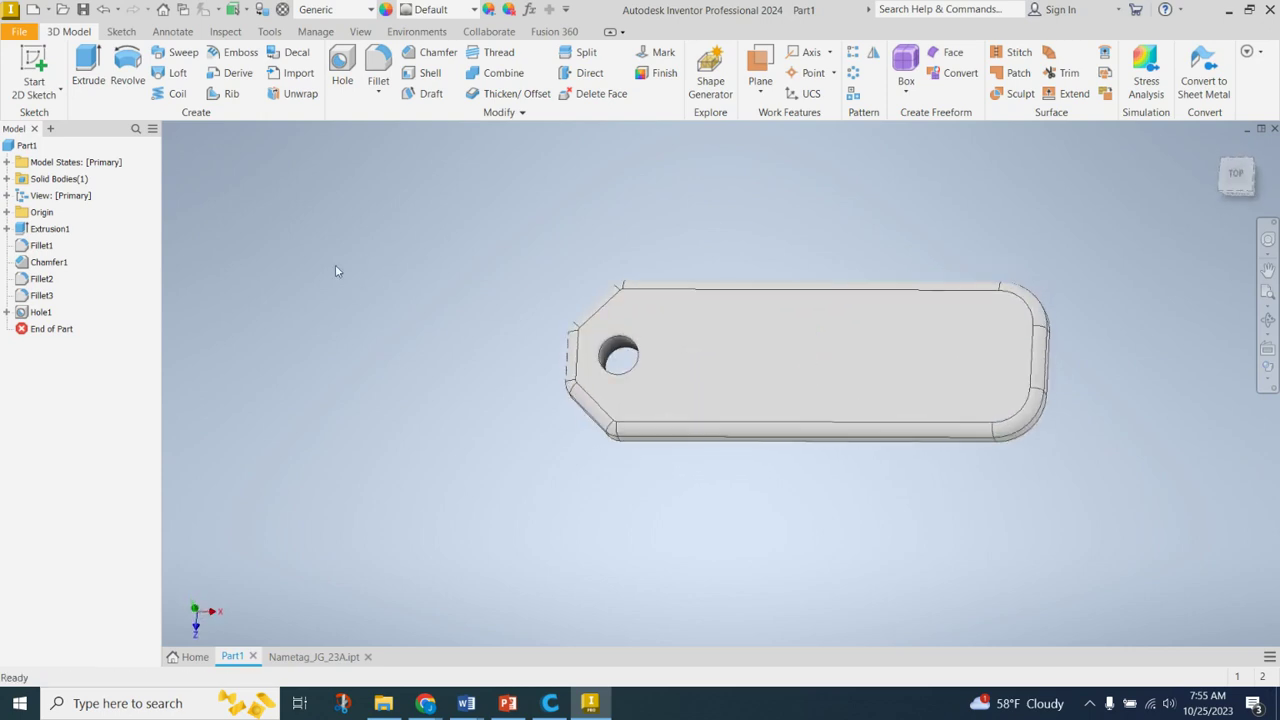
click(380, 64)
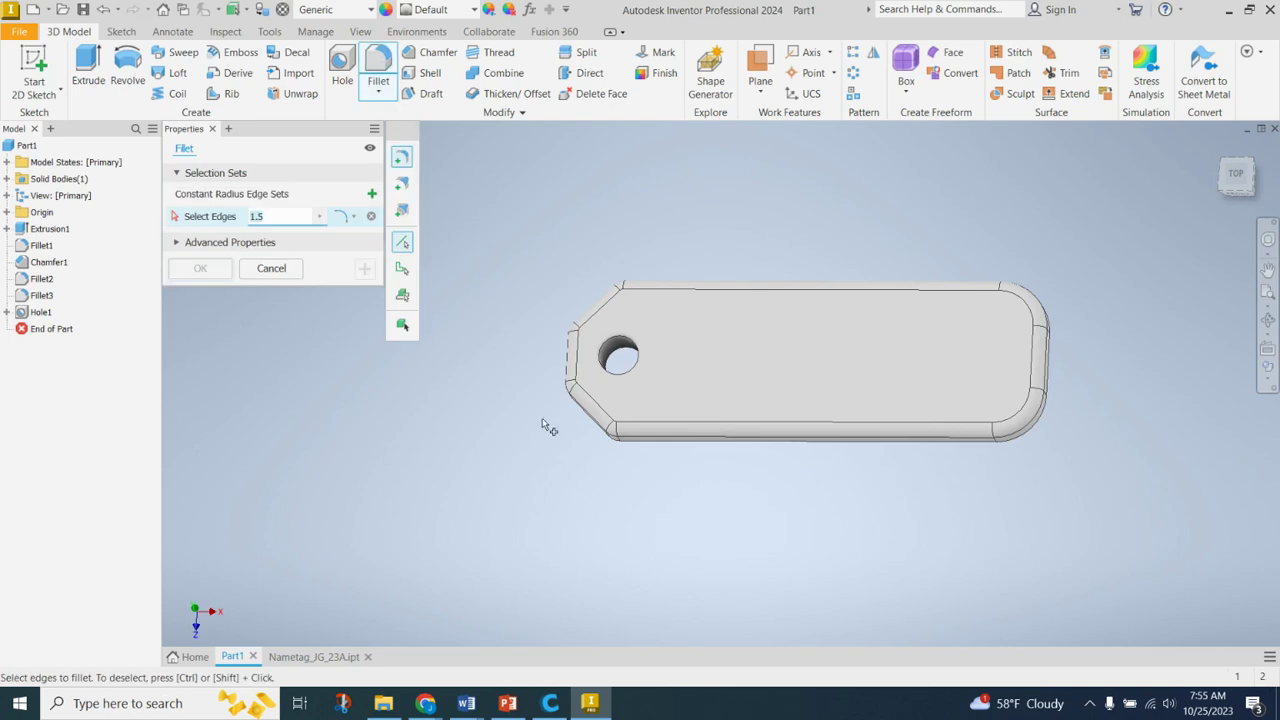
click(628, 344)
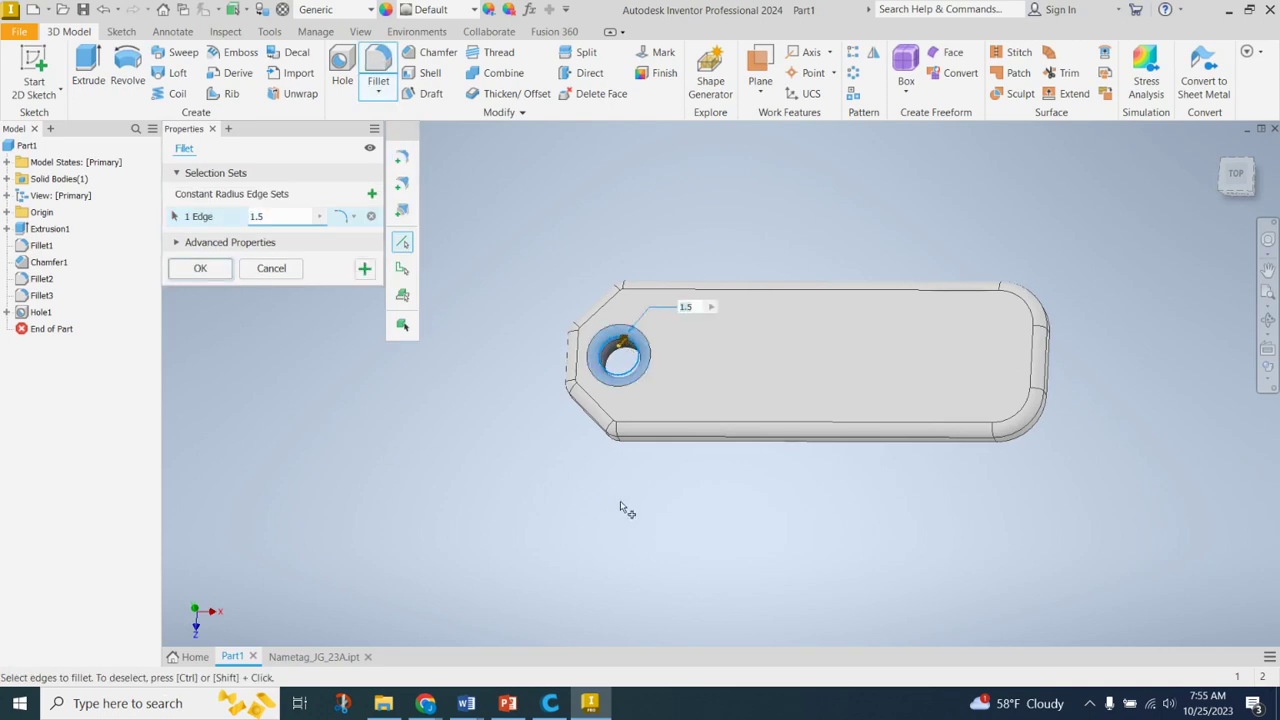
shift+middle_drag(649, 524, 630, 425)
click(630, 425)
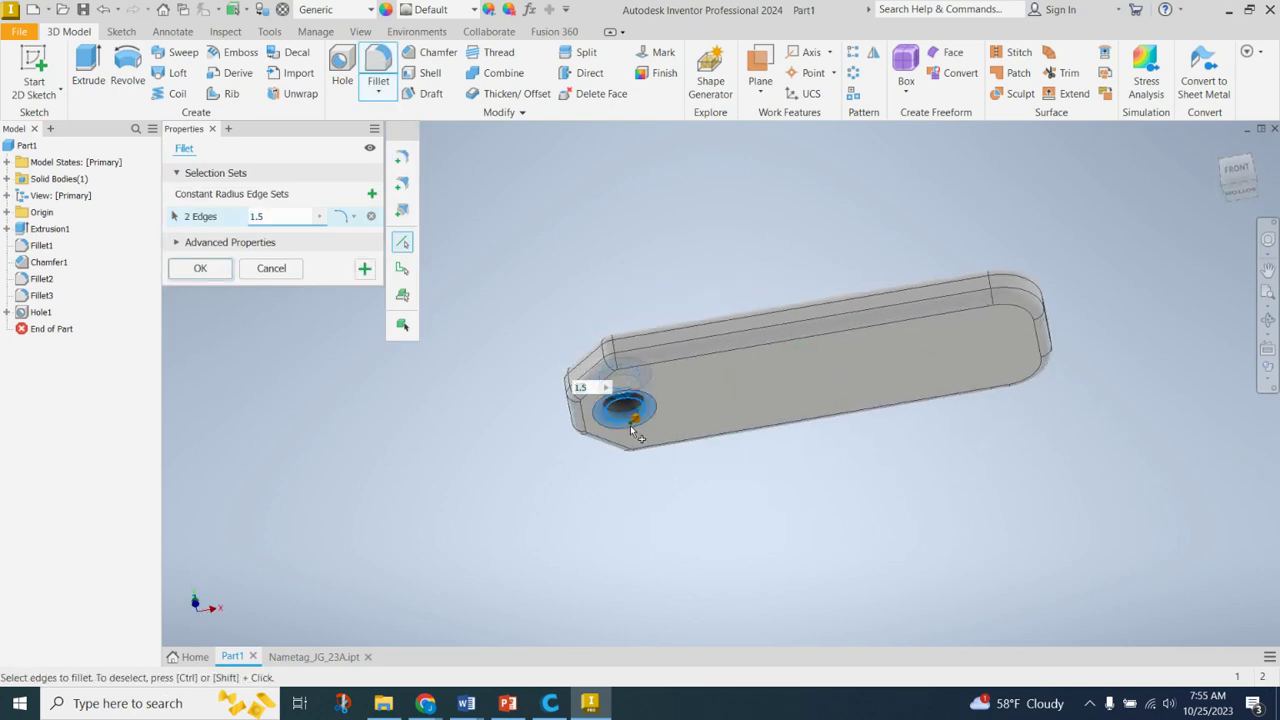
shift+middle_drag(368, 433, 397, 484)
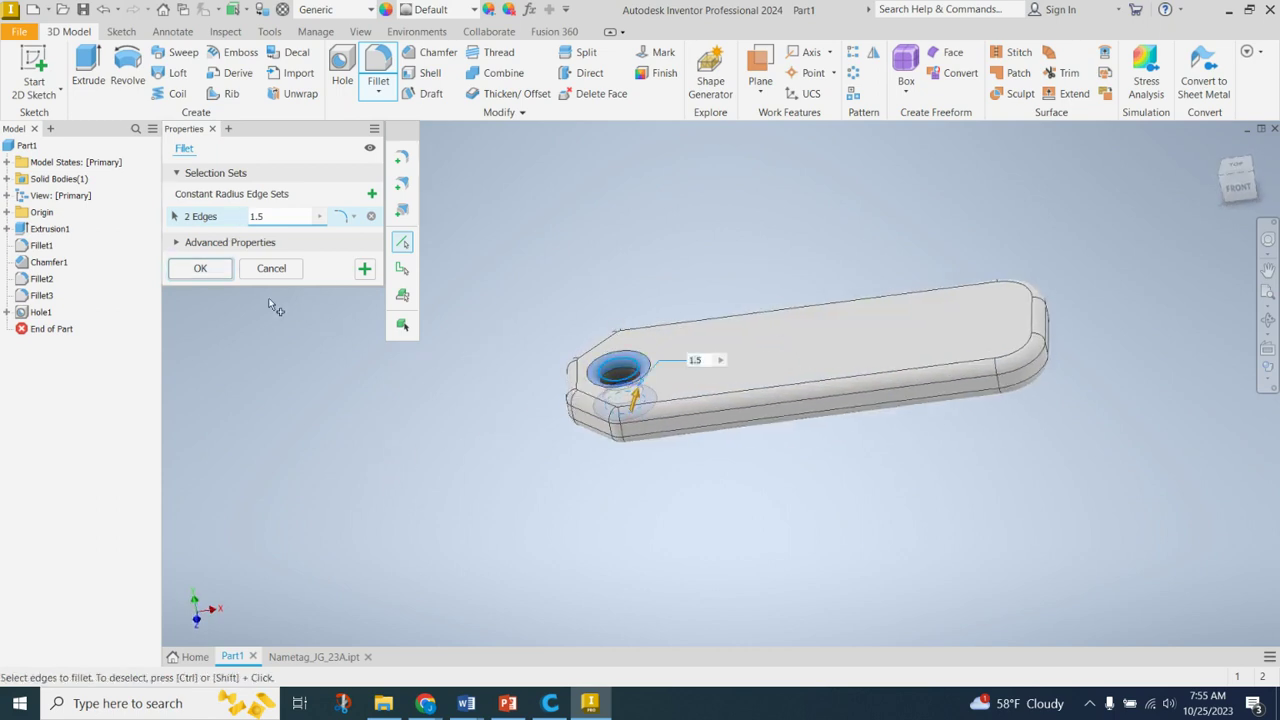
click(205, 270)
shift+middle_drag(657, 229, 644, 266)
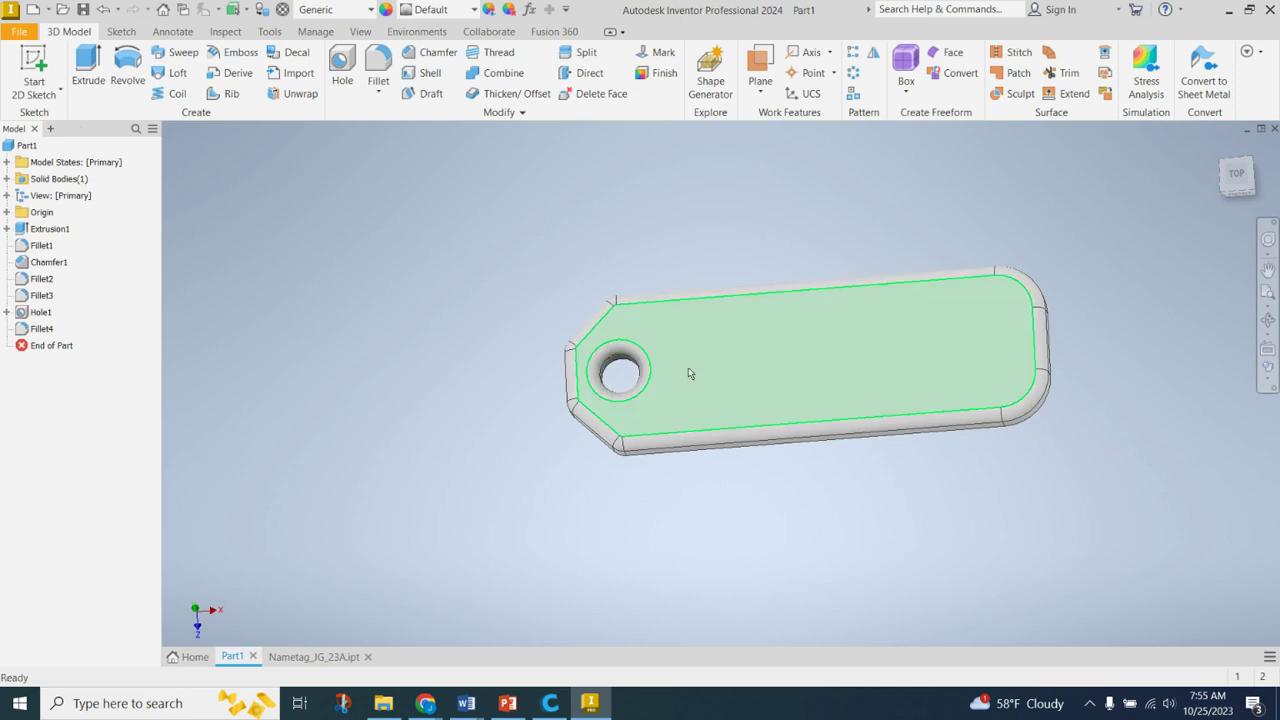
Step: Check the lettering on the reference nametag, and start a new sketch on the top face of the part being modelled
click(314, 657)
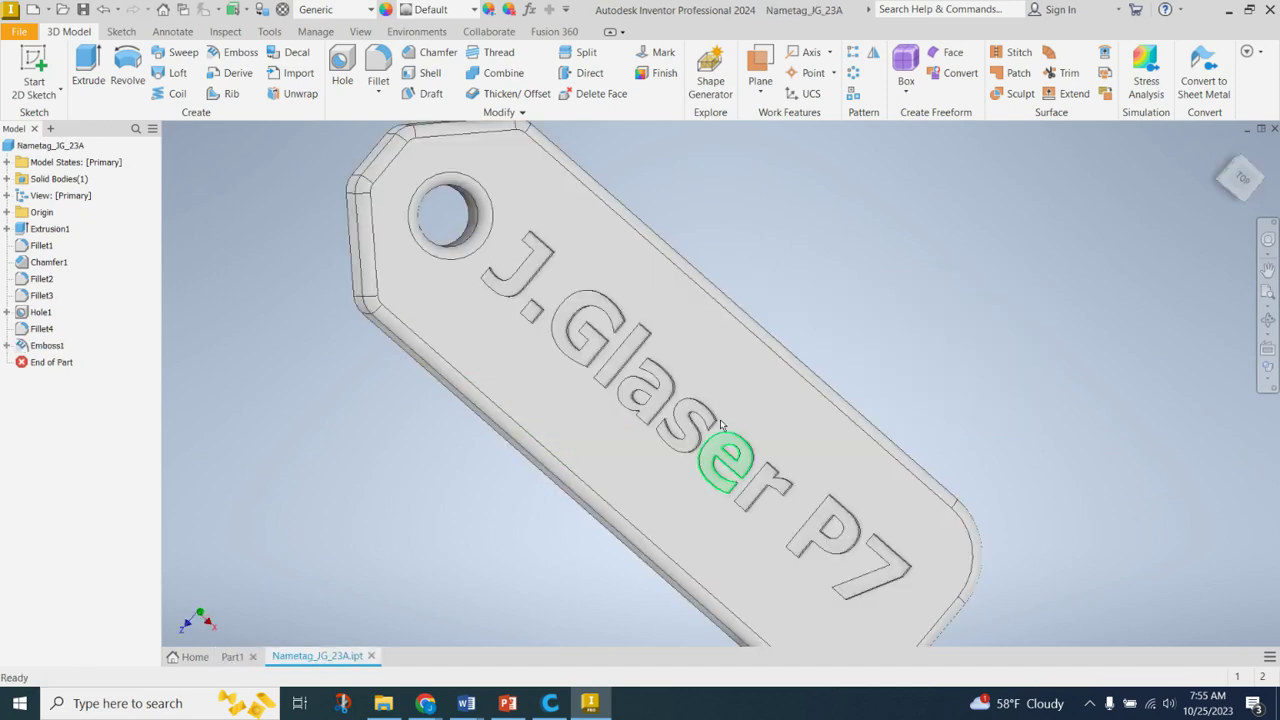
click(238, 656)
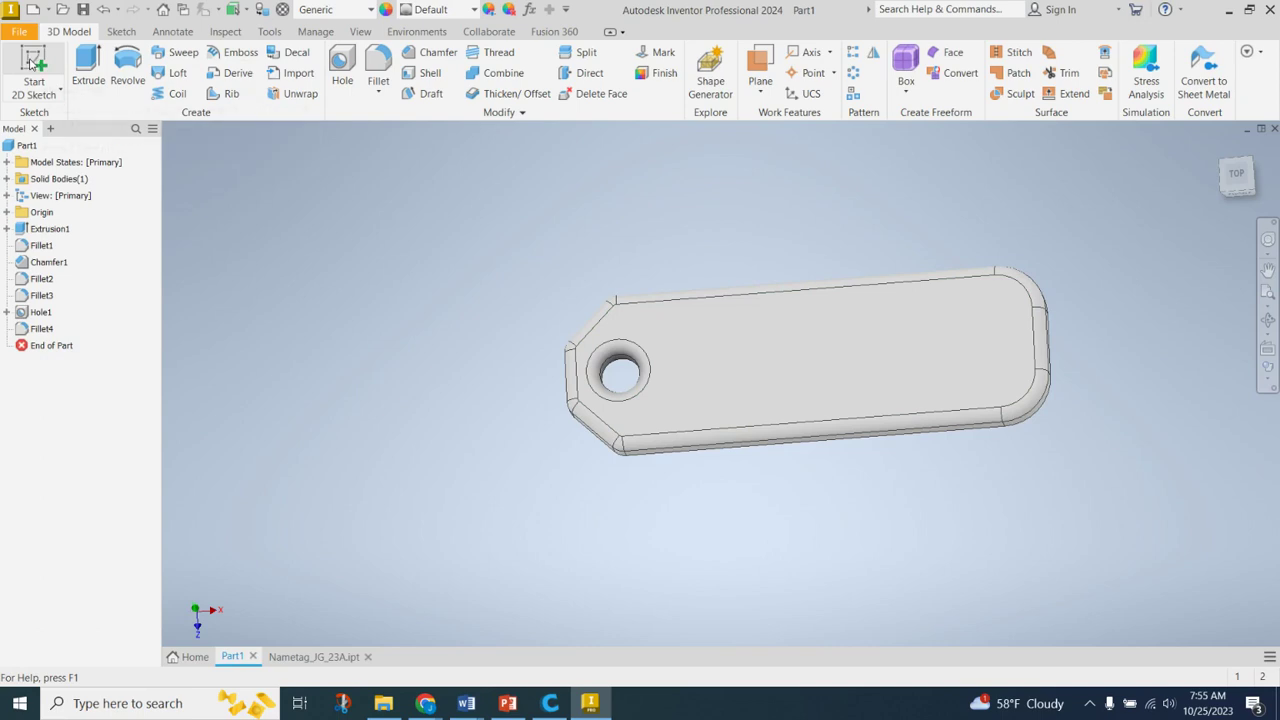
click(32, 64)
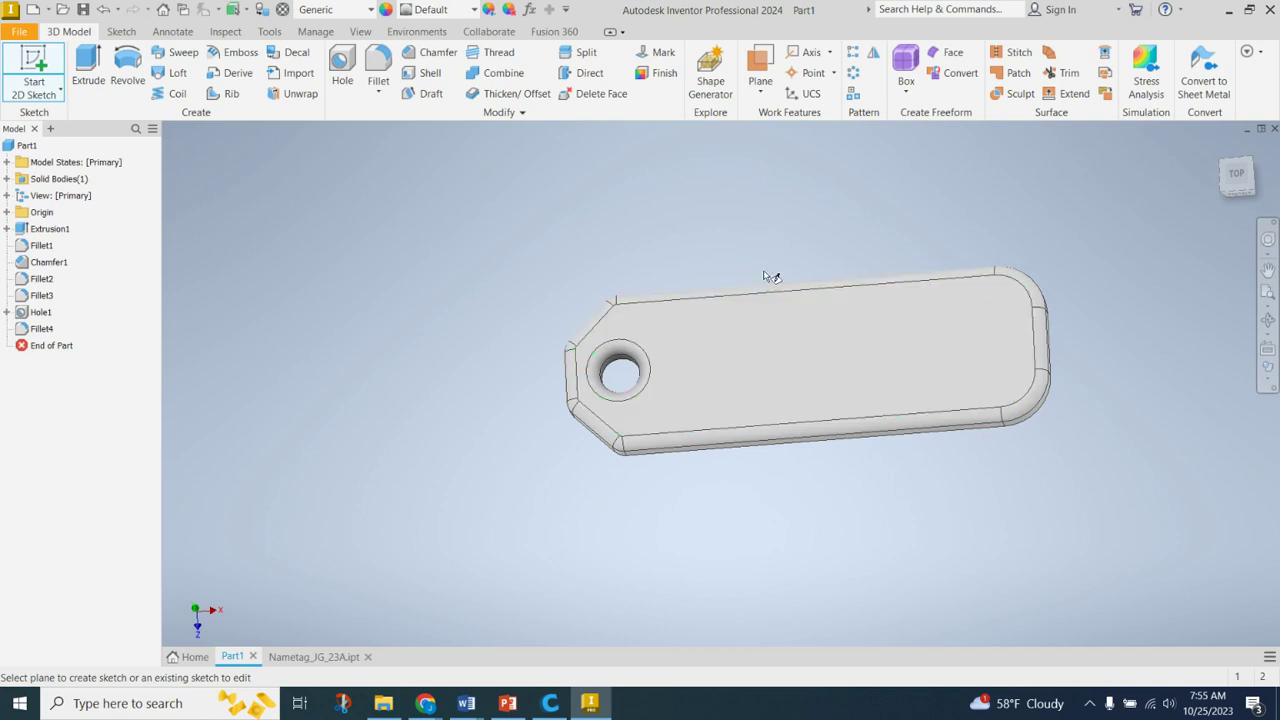
click(757, 356)
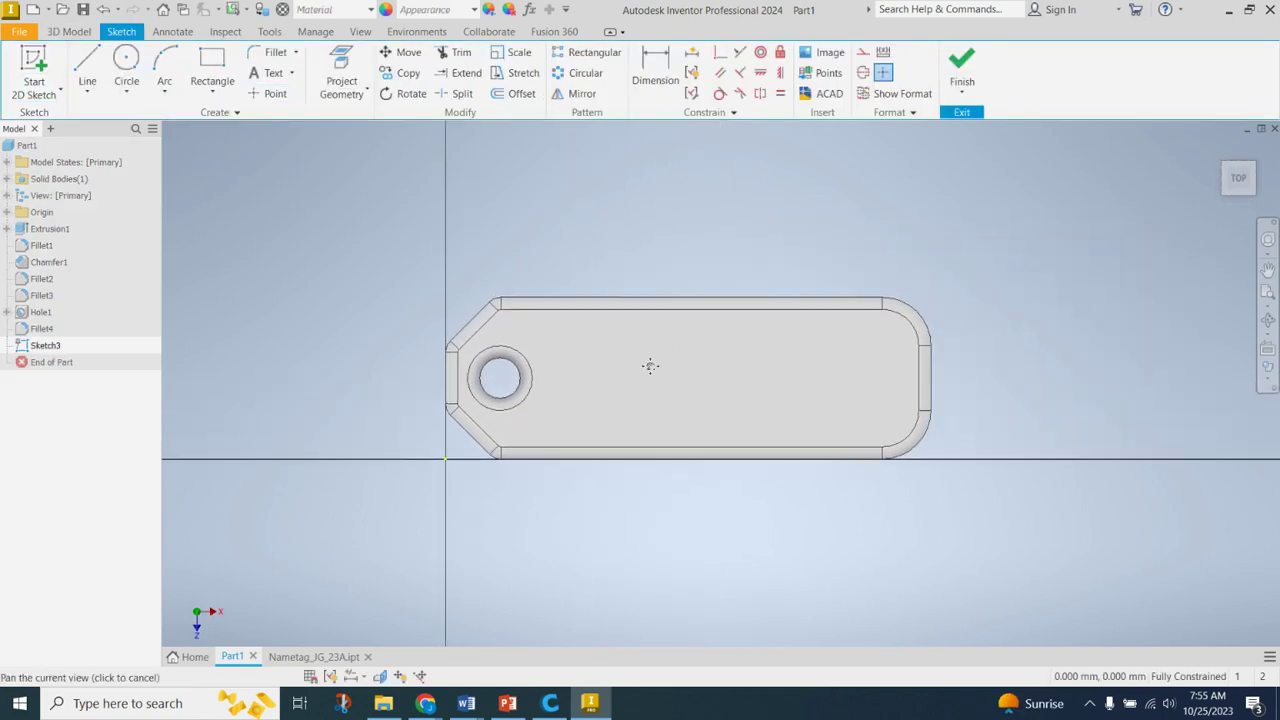
mouse_move(650, 366)
mouse_down()
mouse_move(606, 371)
mouse_move(663, 366)
mouse_move(700, 317)
mouse_move(518, 428)
mouse_move(832, 298)
mouse_move(638, 364)
mouse_move(626, 340)
mouse_move(686, 366)
mouse_move(603, 366)
mouse_move(608, 303)
mouse_move(777, 380)
mouse_move(591, 369)
mouse_move(618, 372)
mouse_up()
key(Escape)
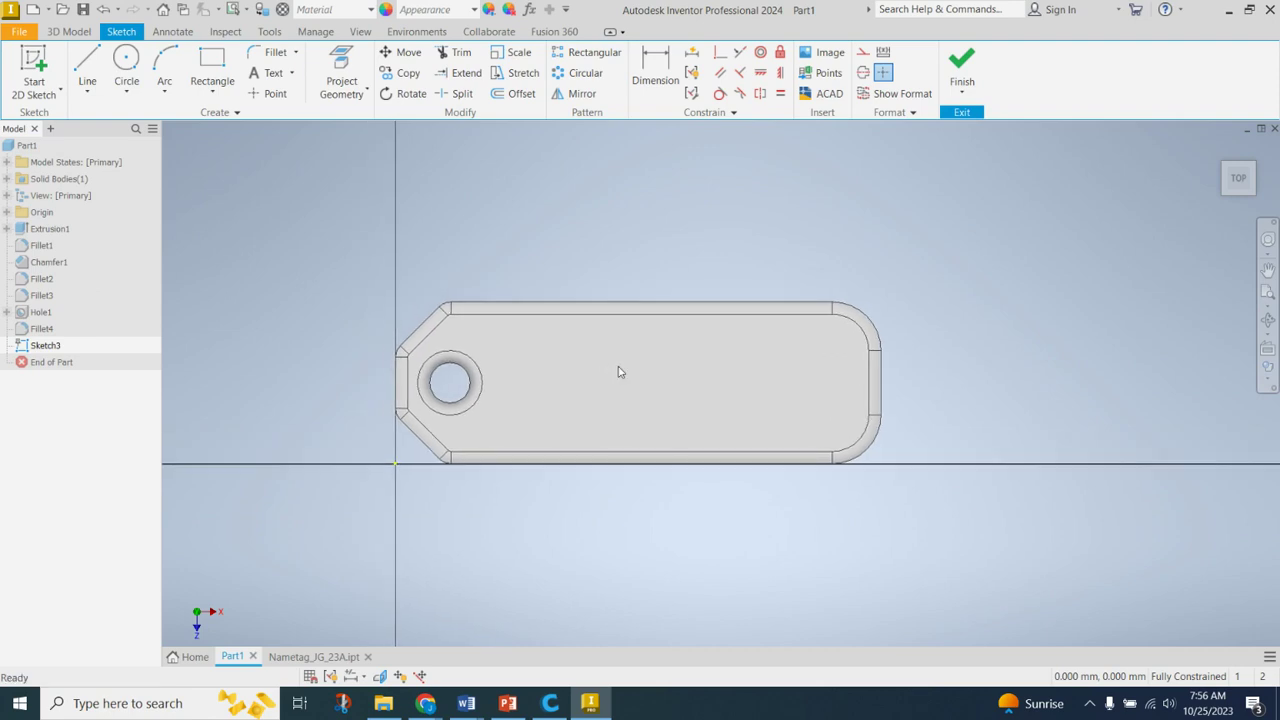
Step: Add a text box beside the hole across the top face, containing the initial, surname and P6 joined by underscores
scroll(641, 388, down, 4)
middle_drag(631, 366, 699, 325)
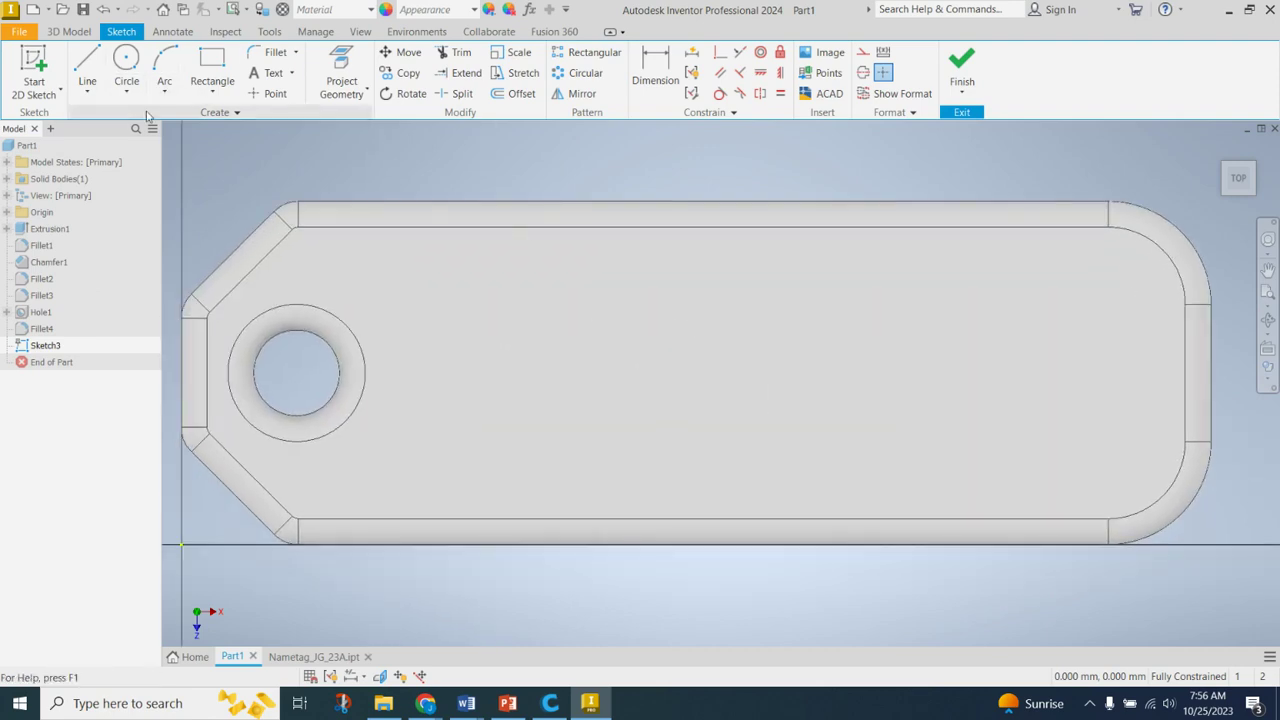
click(271, 74)
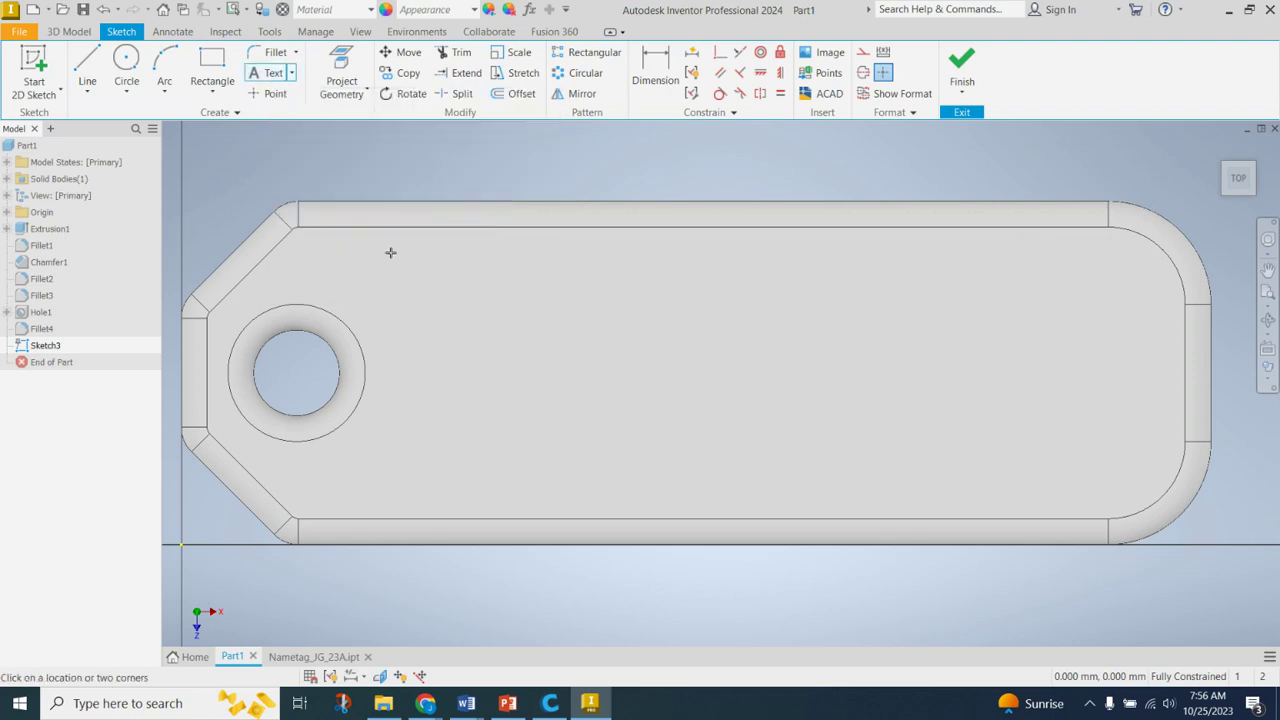
drag(377, 241, 1124, 509)
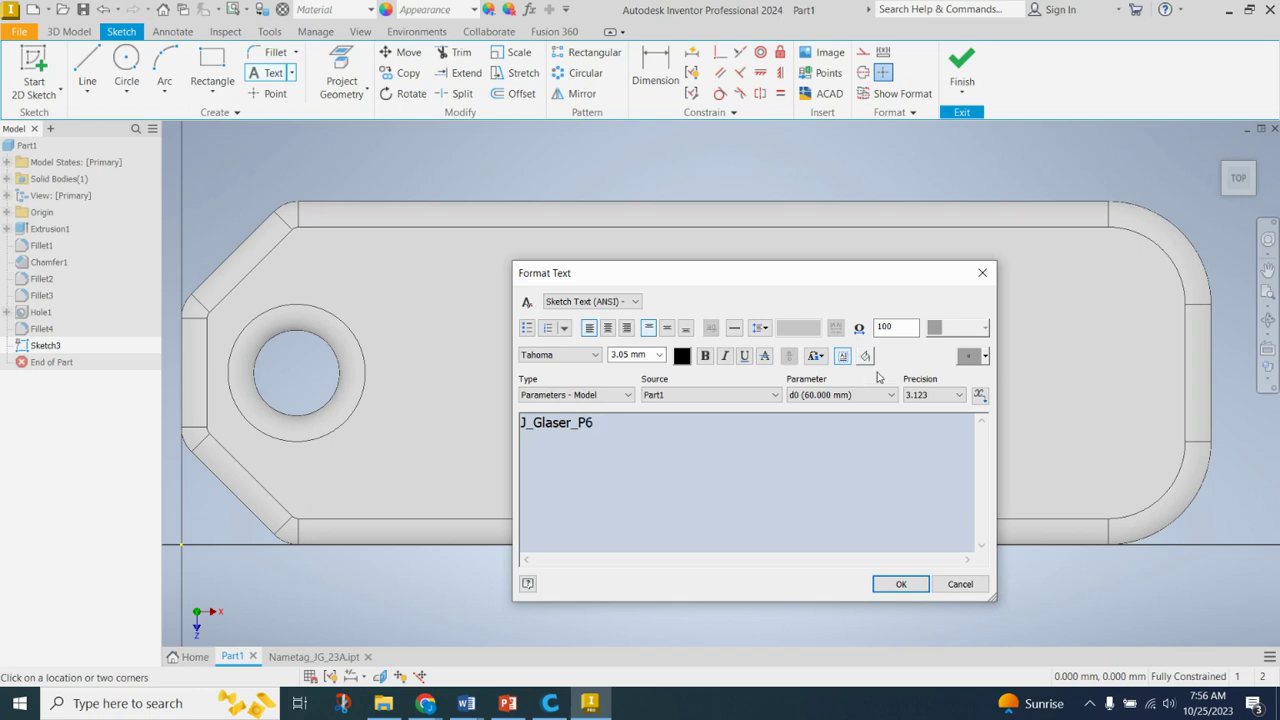
click(887, 580)
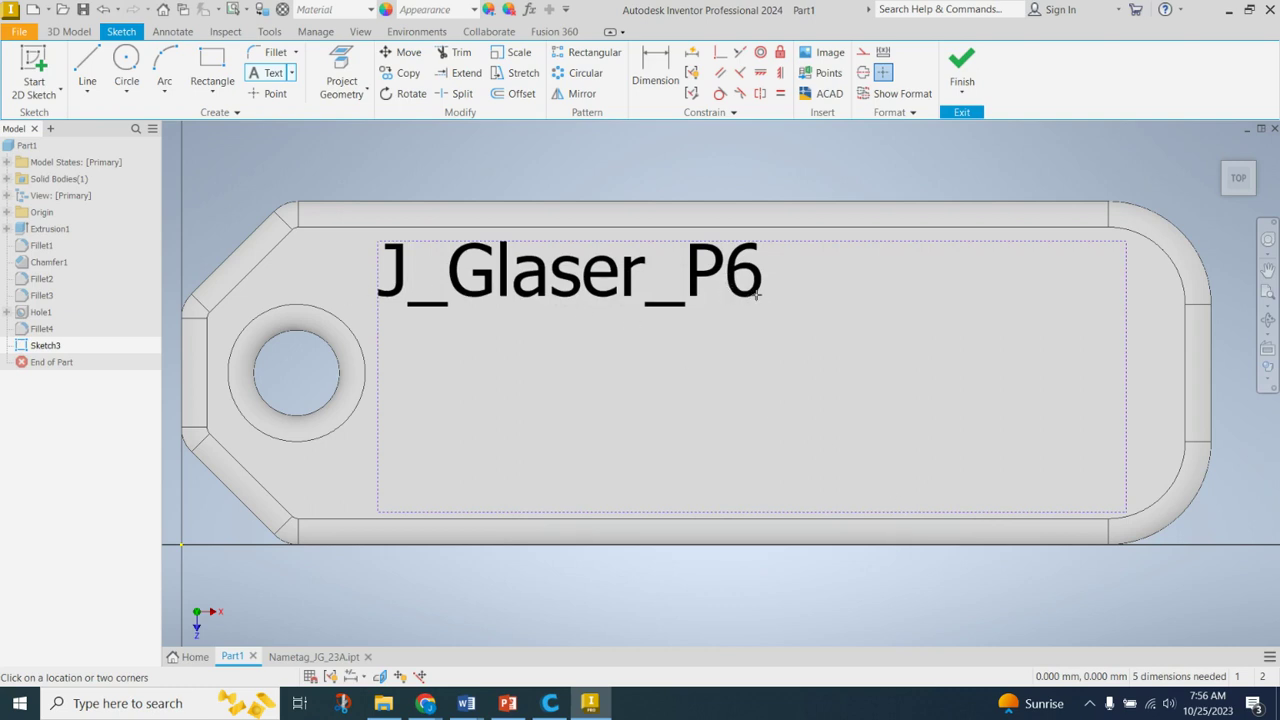
key(Escape)
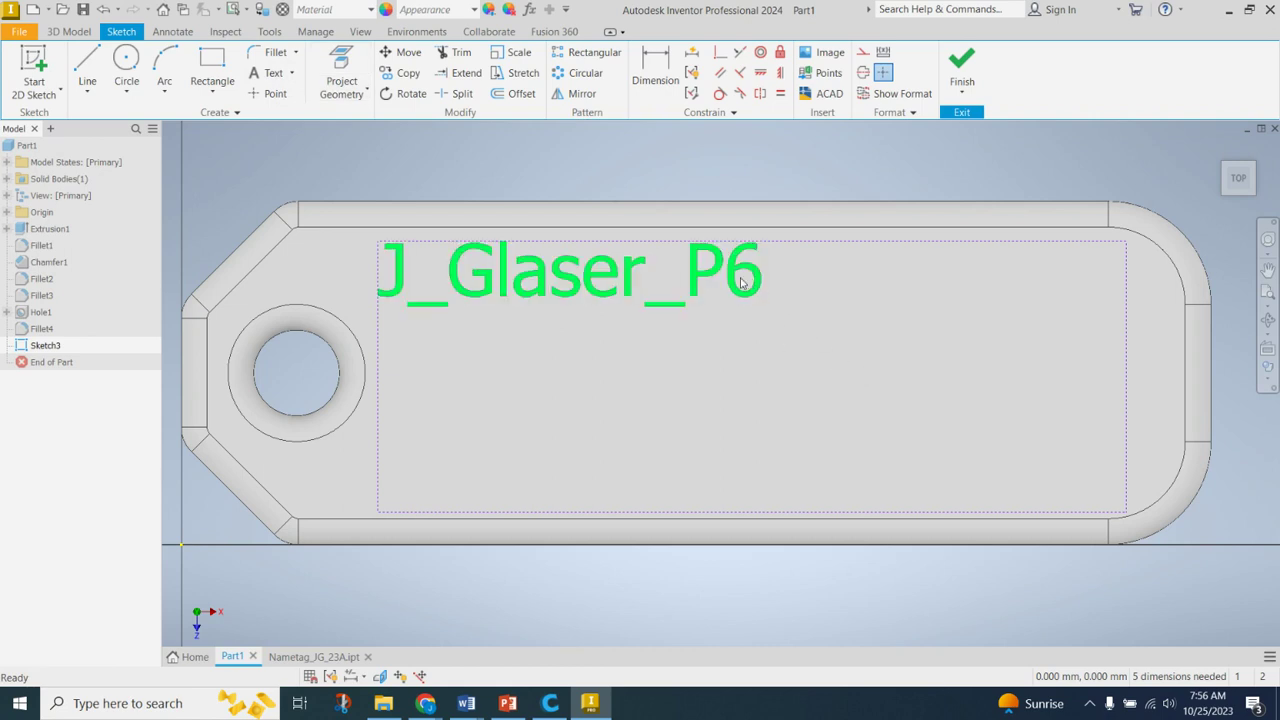
Step: Set the height of the whole nametag text to 6.10 mm
double_click(574, 296)
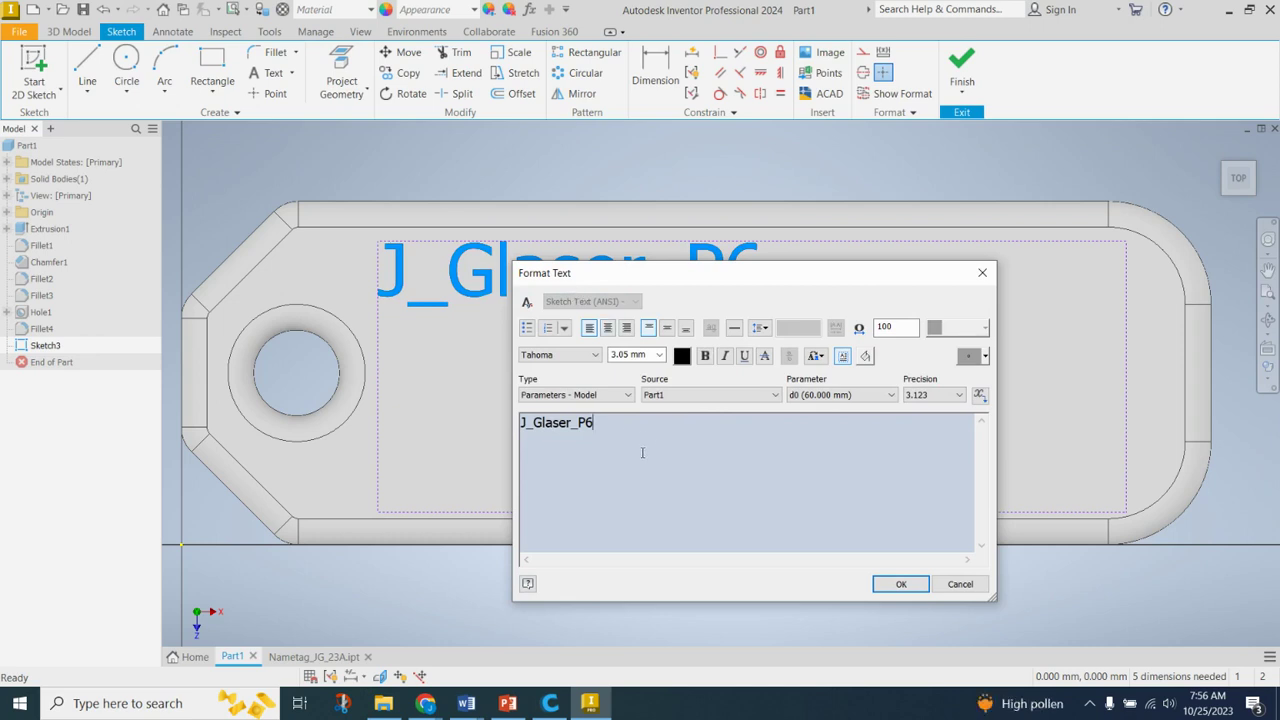
drag(633, 436, 489, 449)
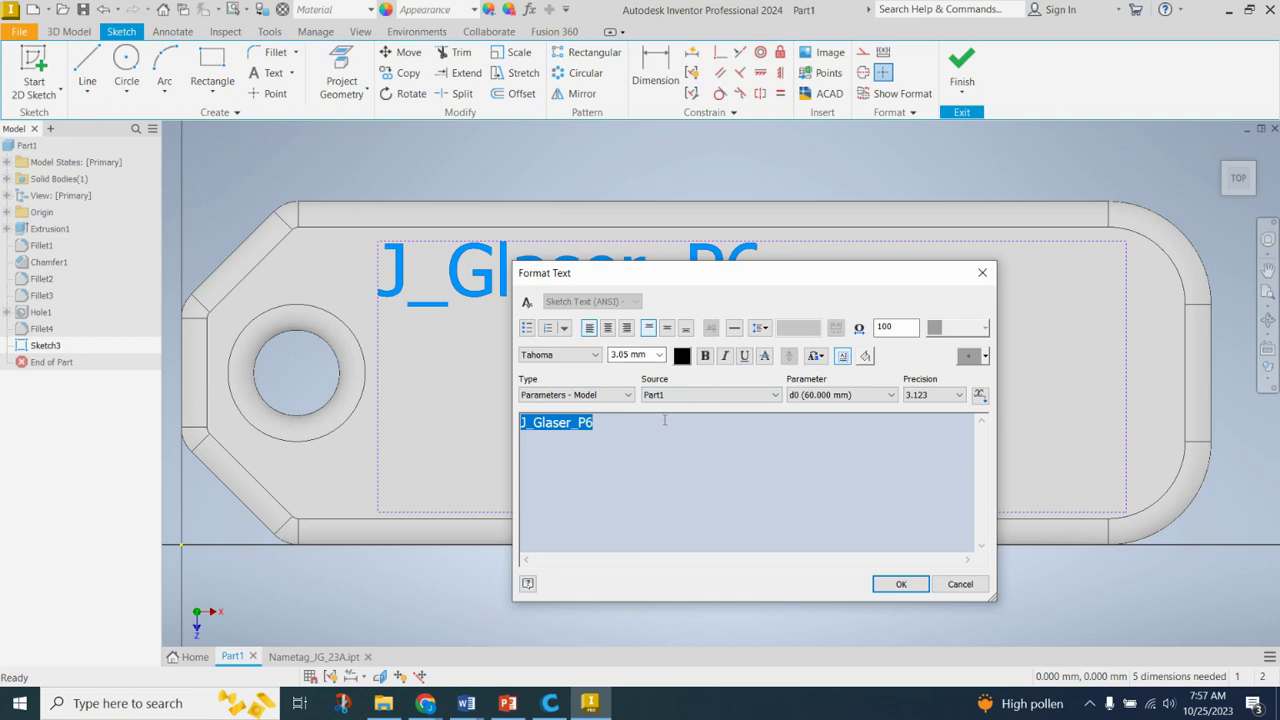
click(652, 357)
click(640, 401)
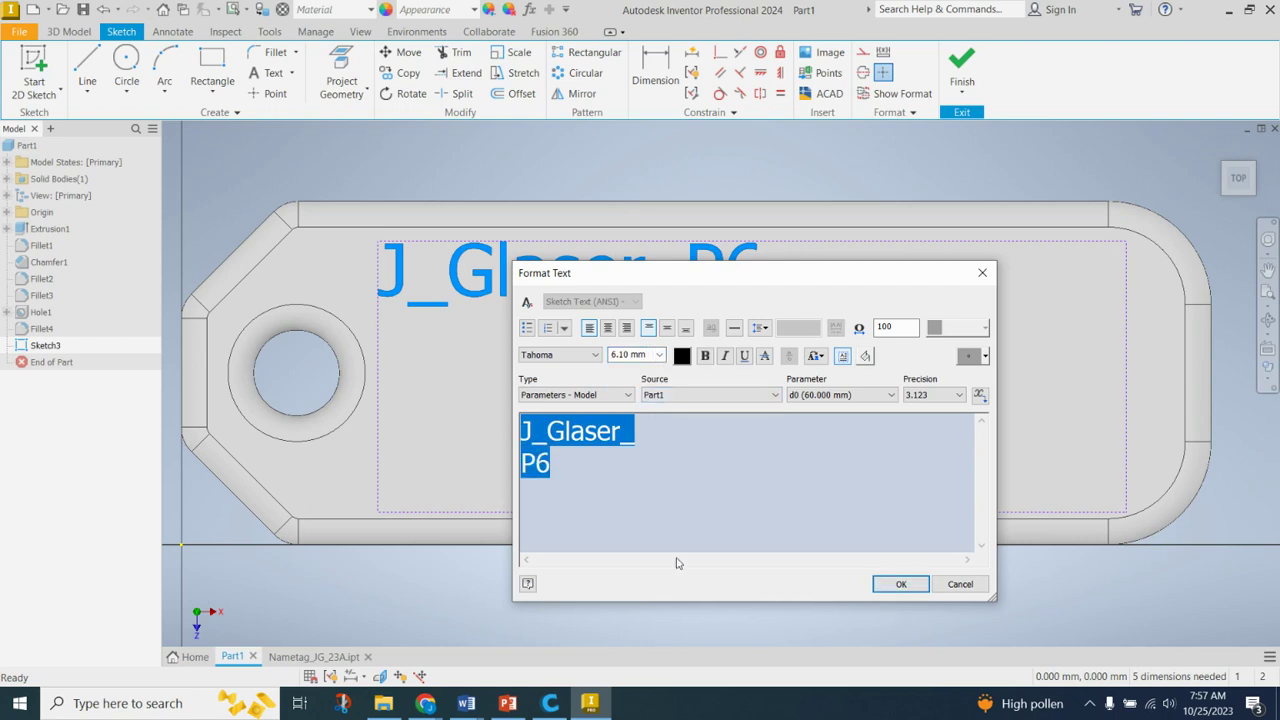
click(895, 587)
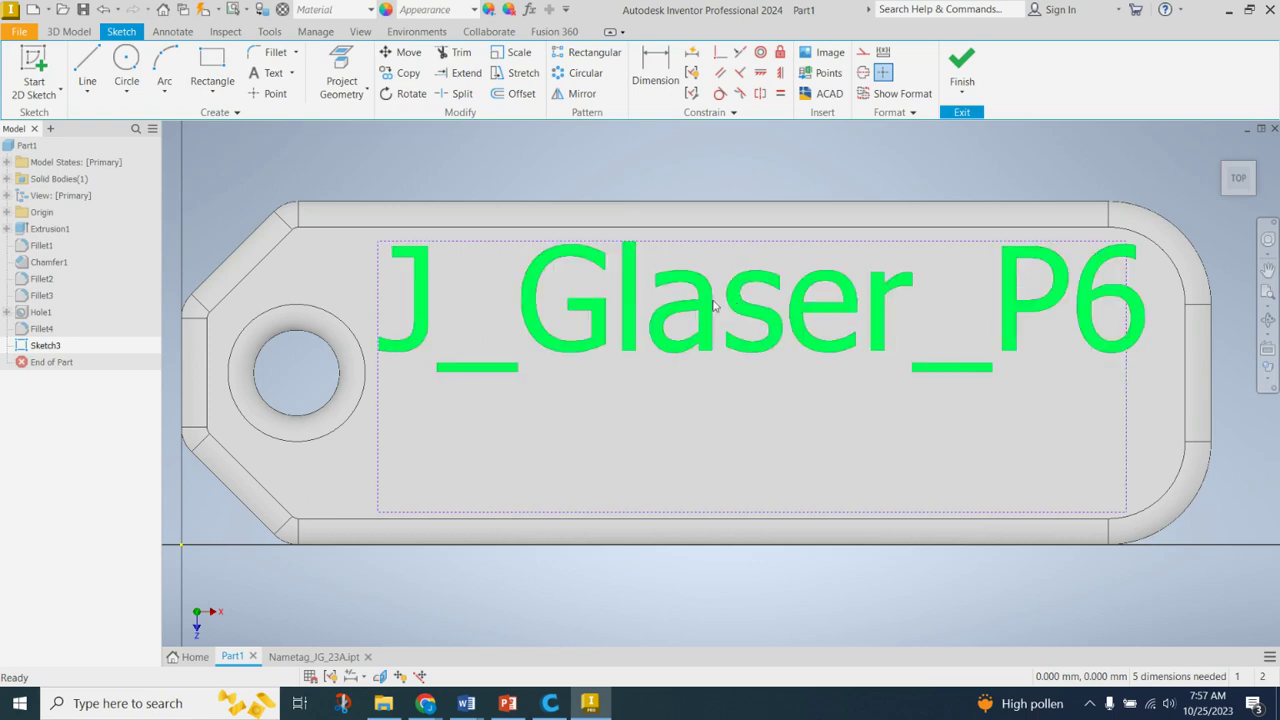
Step: Move the text to the vertical middle of the top face, between the hole and the rounded end, and finish the sketch
mouse_move(713, 306)
mouse_down()
mouse_move(701, 300)
mouse_move(703, 368)
mouse_up()
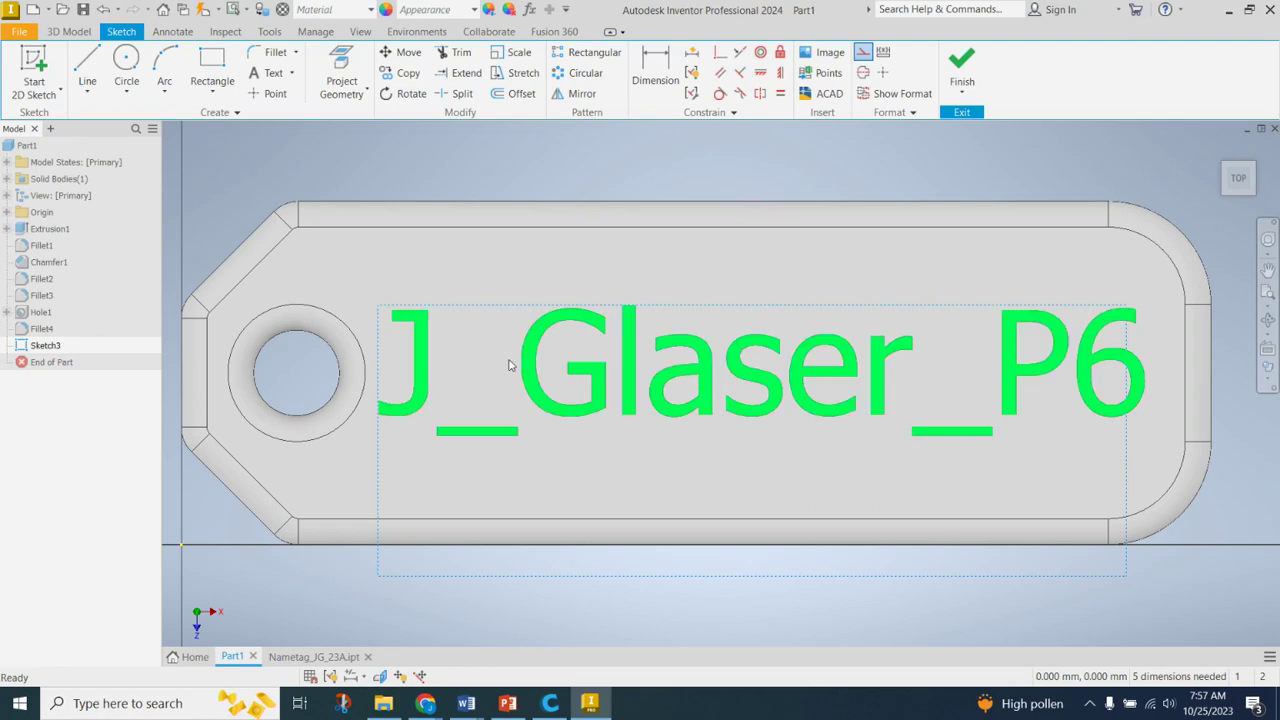
drag(536, 352, 533, 358)
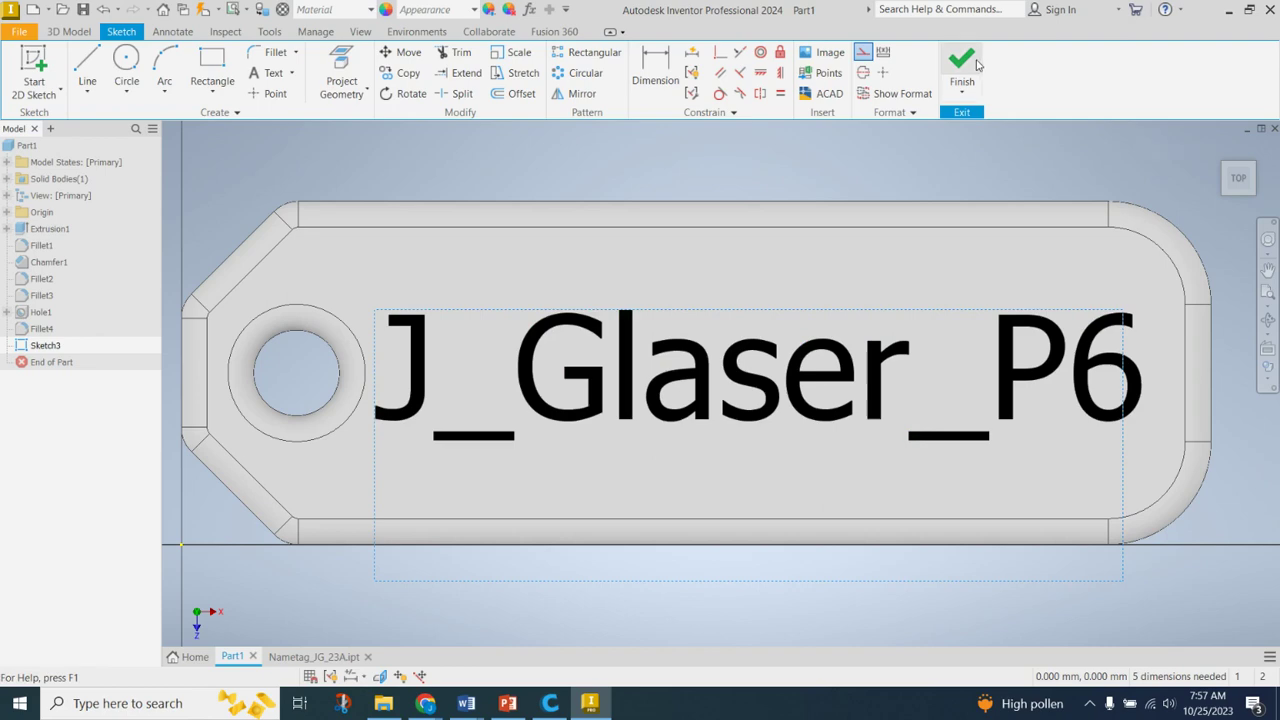
drag(583, 321, 595, 328)
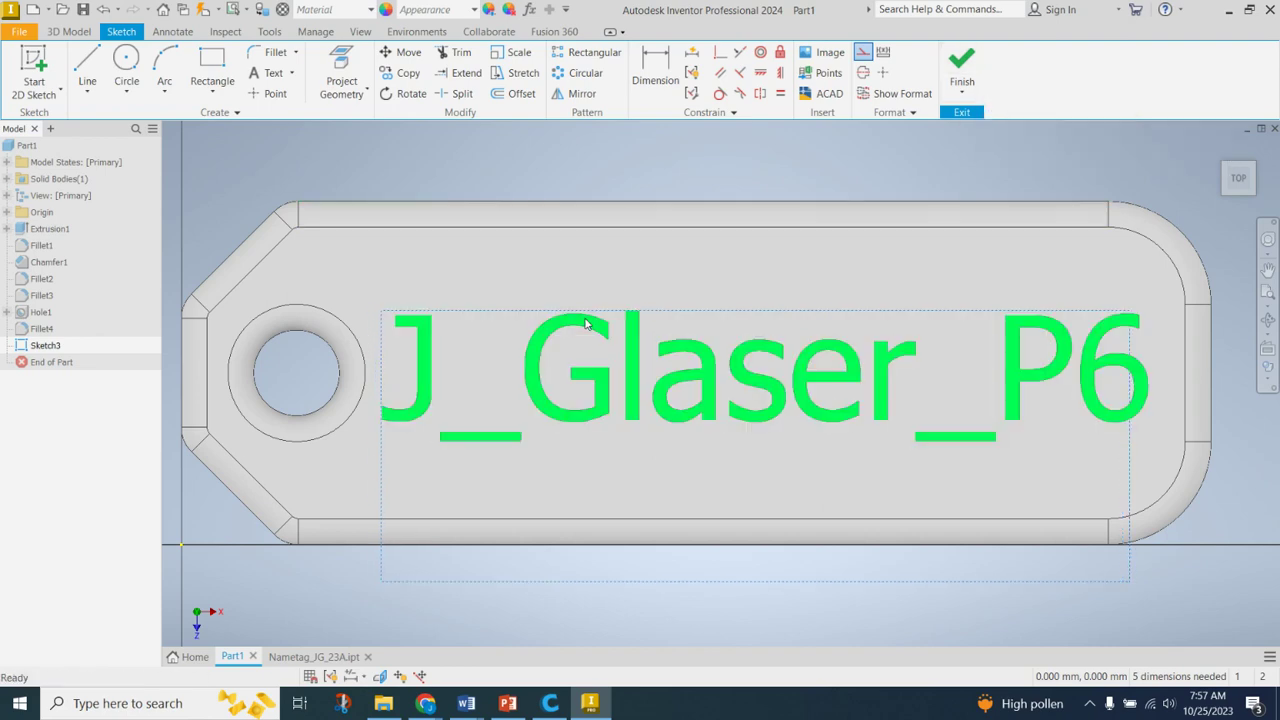
click(962, 62)
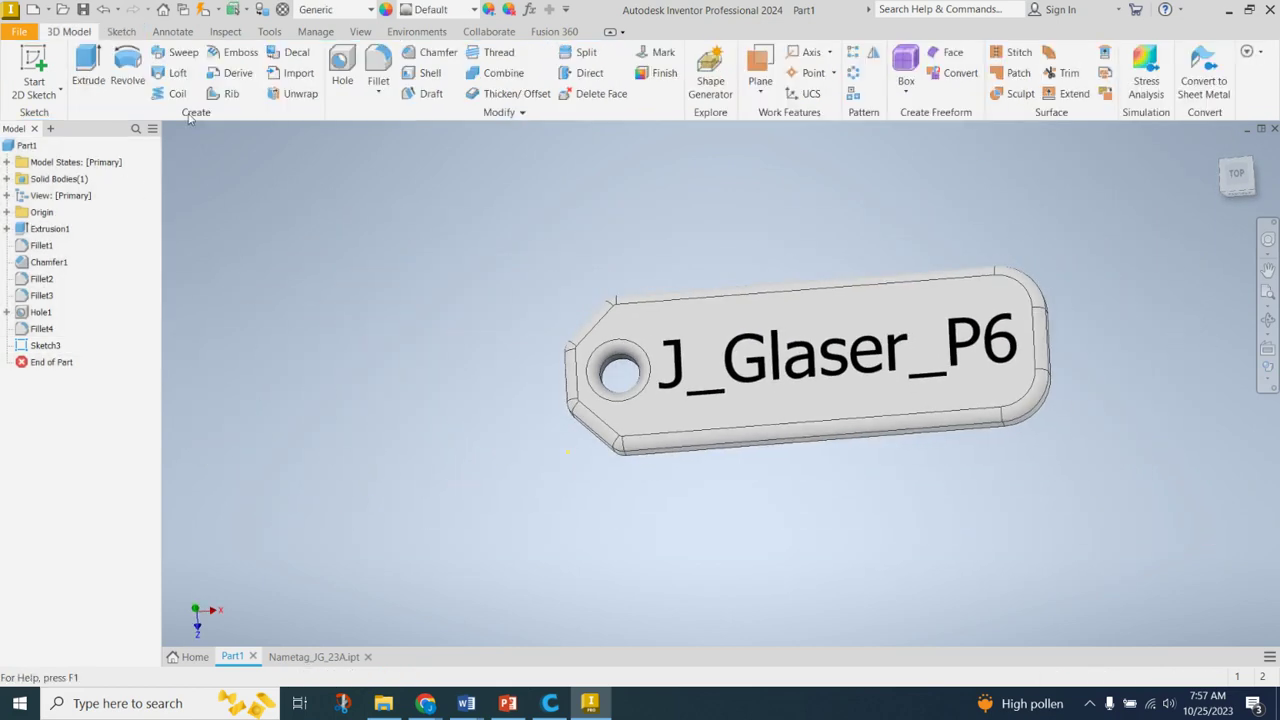
Step: Engrave the sketched text from the top face to a depth of 0.5 mm with the Emboss command
click(242, 56)
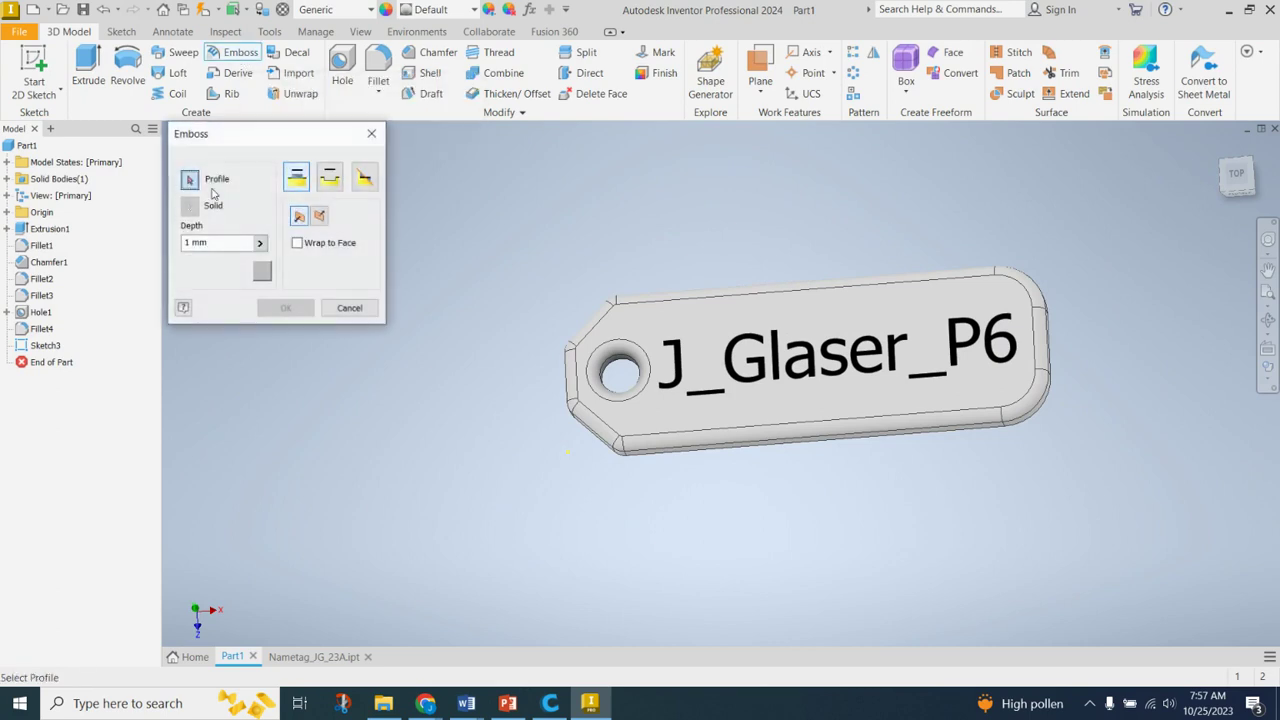
click(333, 180)
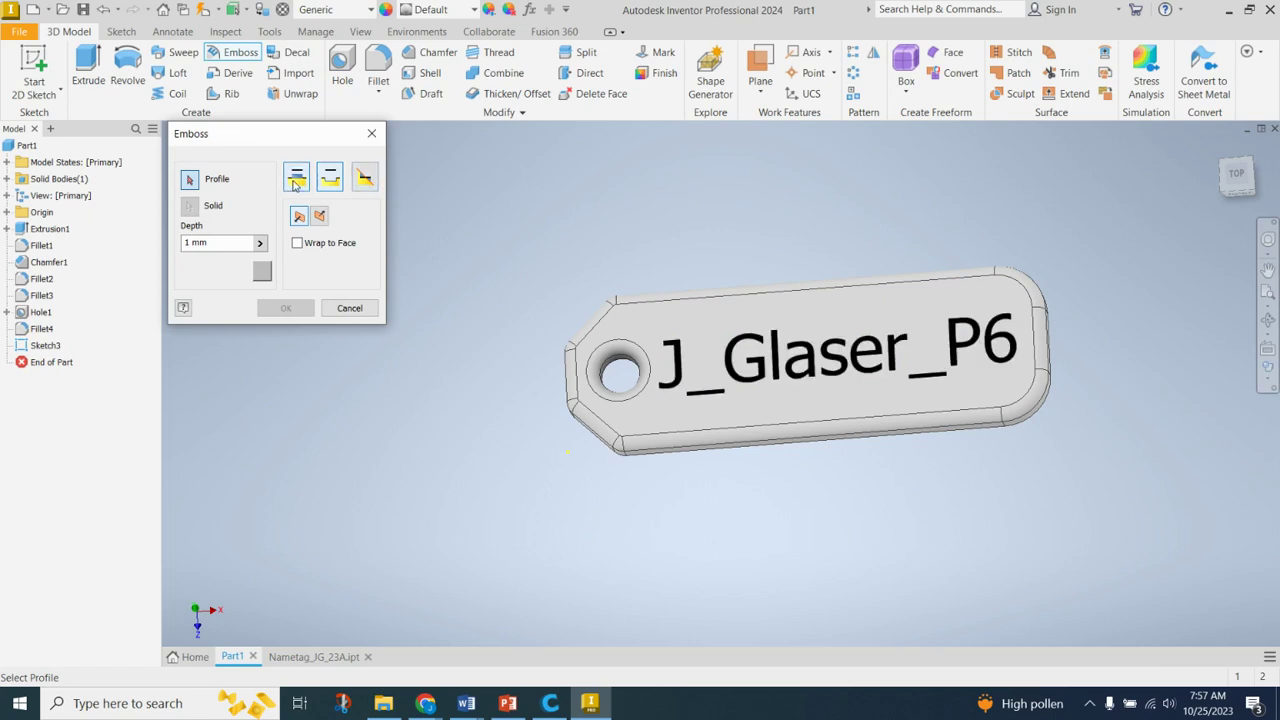
click(335, 185)
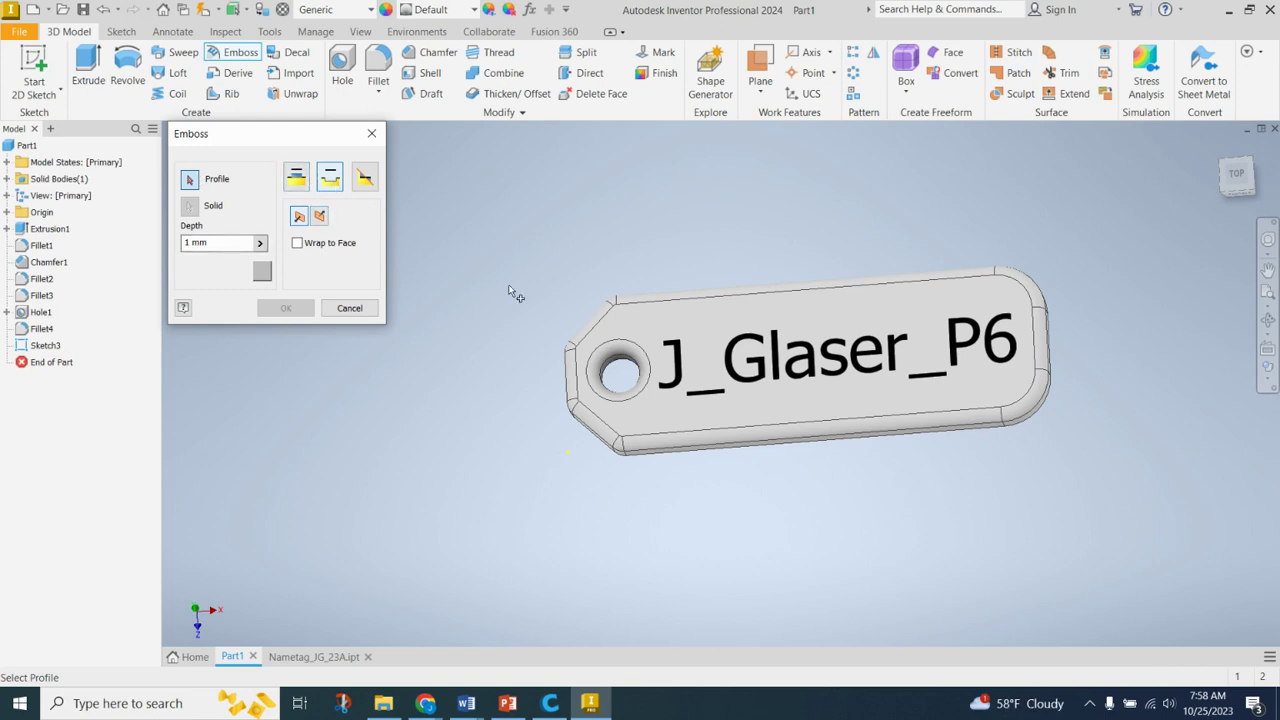
click(673, 341)
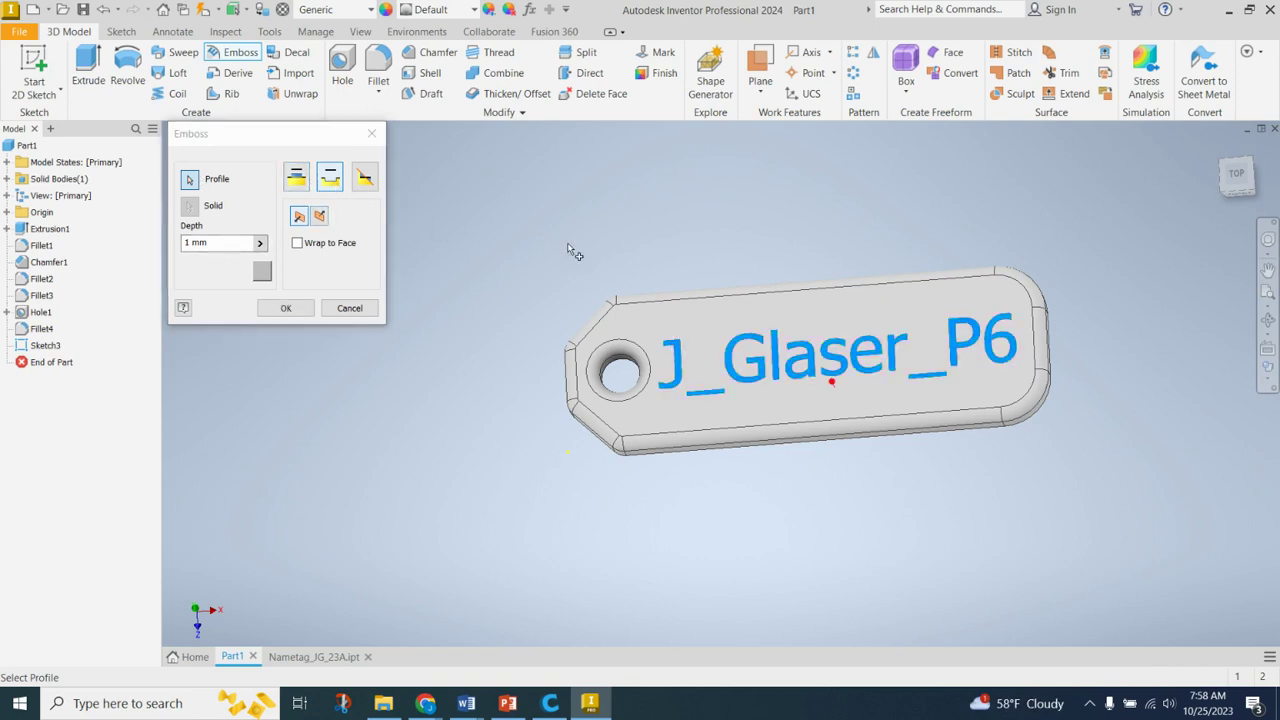
shift+middle_drag(563, 229, 571, 209)
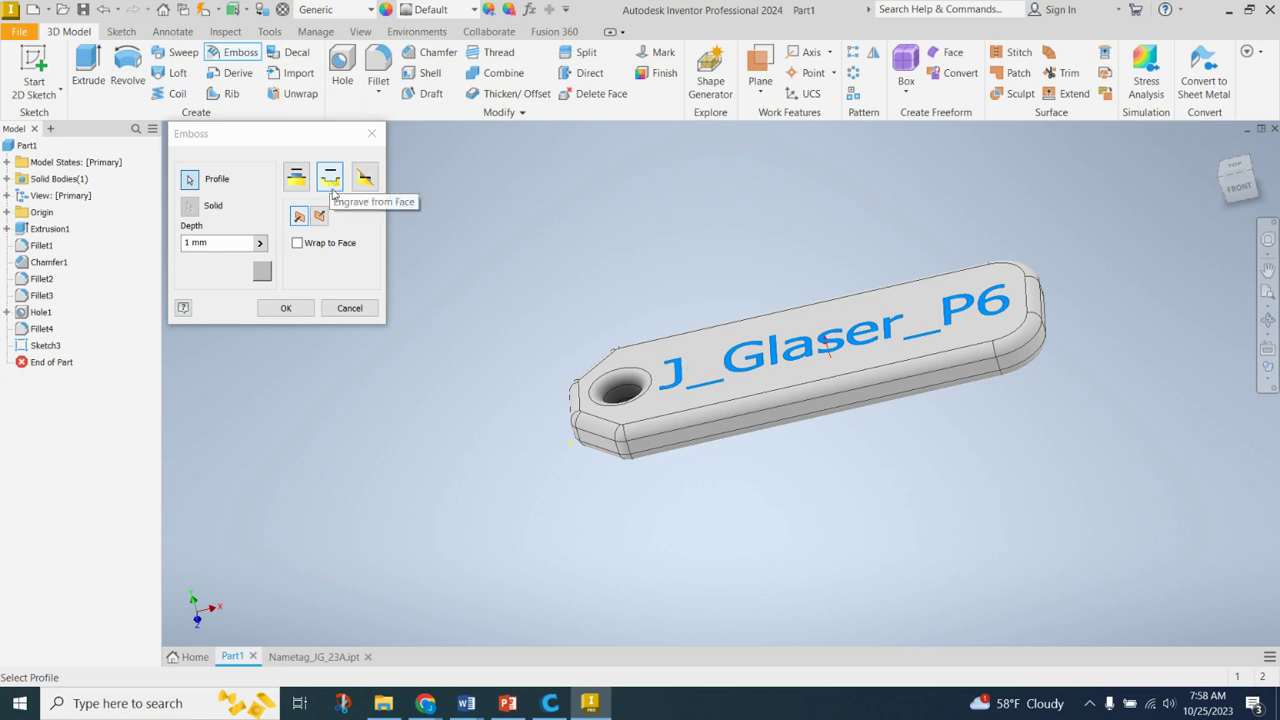
double_click(186, 243)
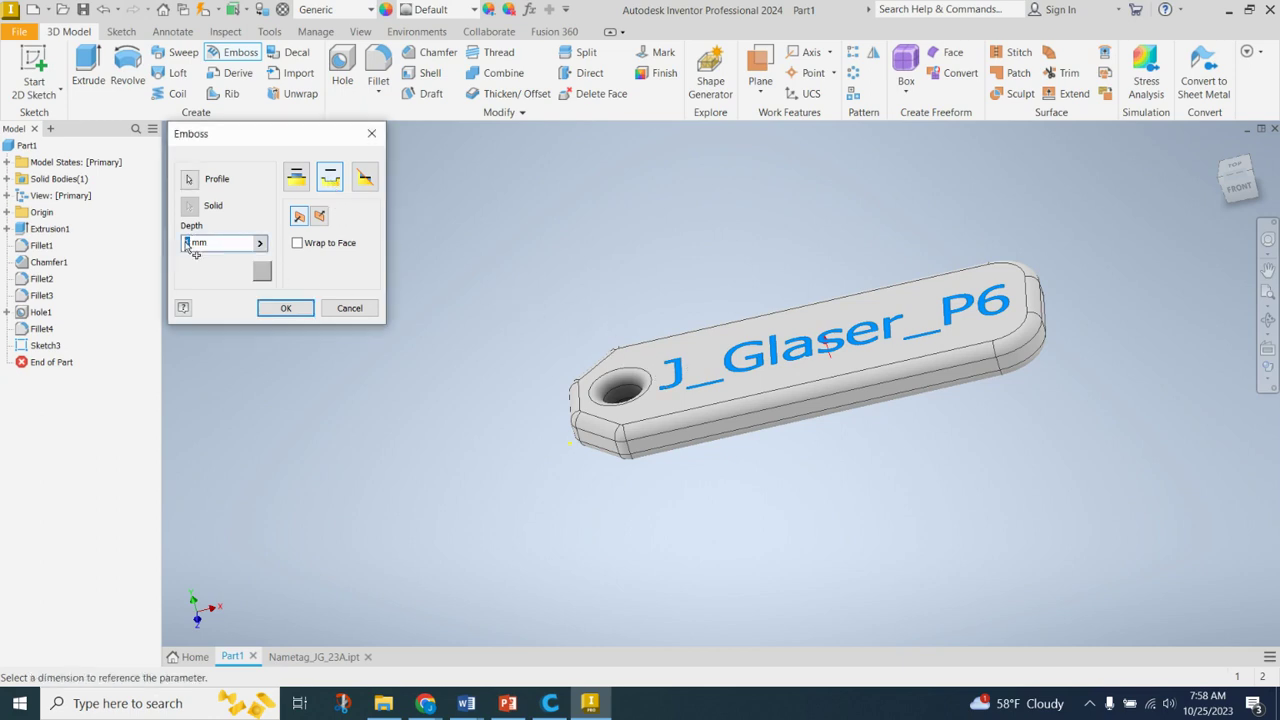
text(5)
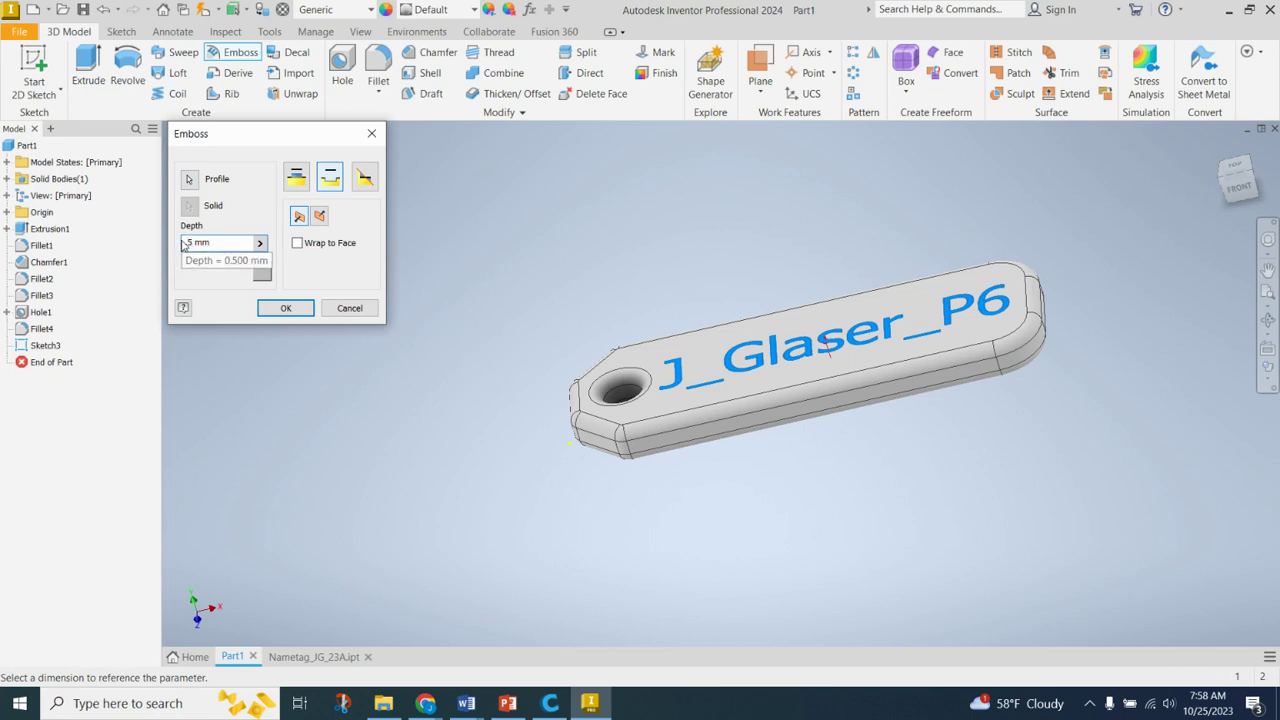
key(Return)
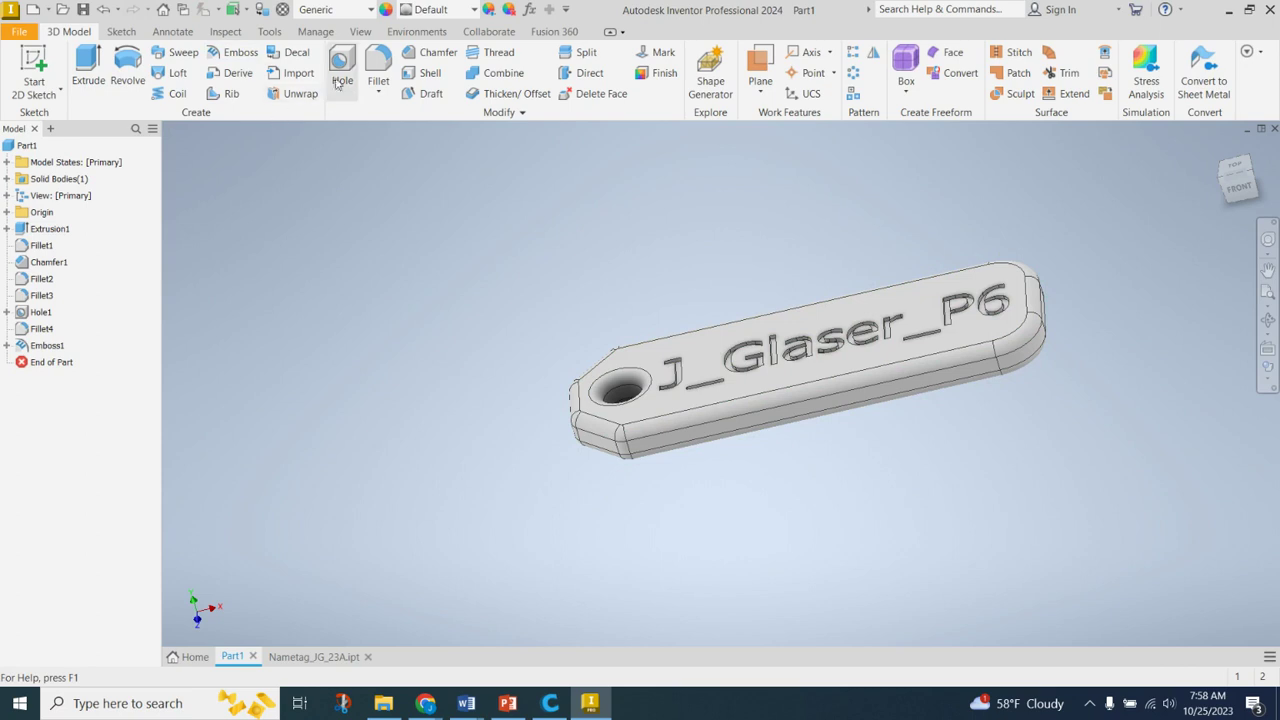
Step: Try to start another Emboss feature, and undo the text engraving
click(242, 56)
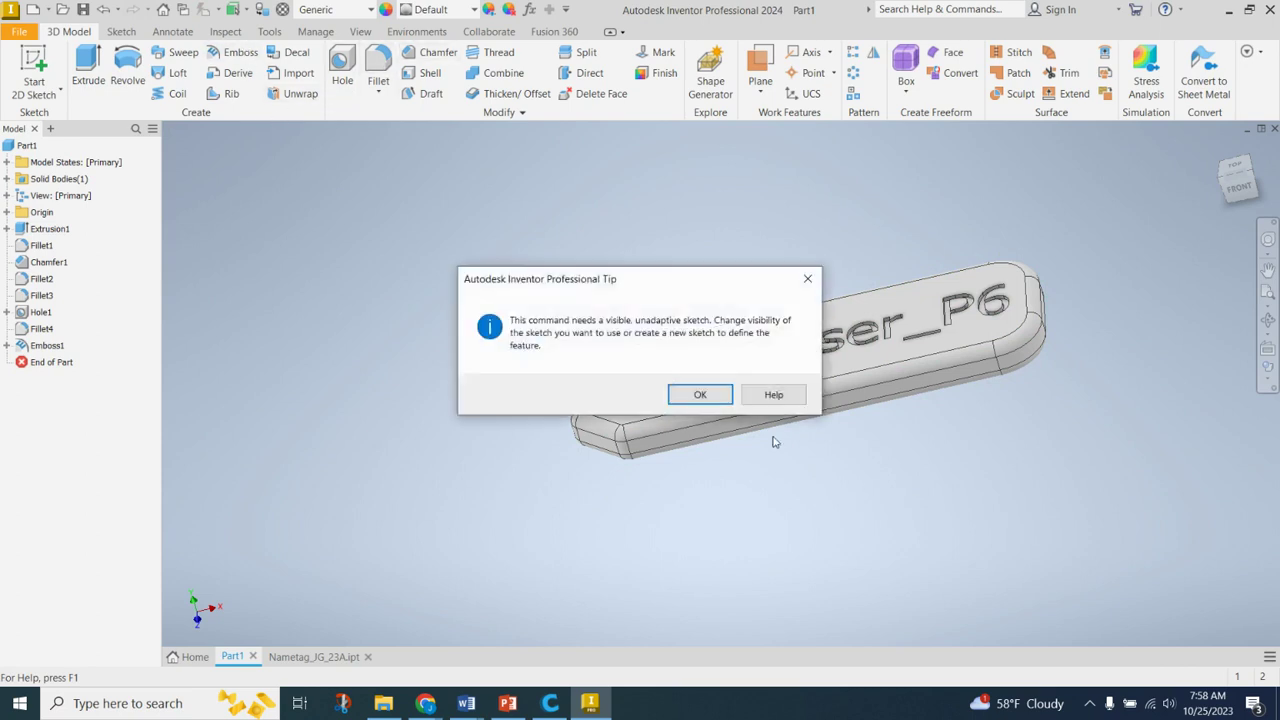
click(700, 394)
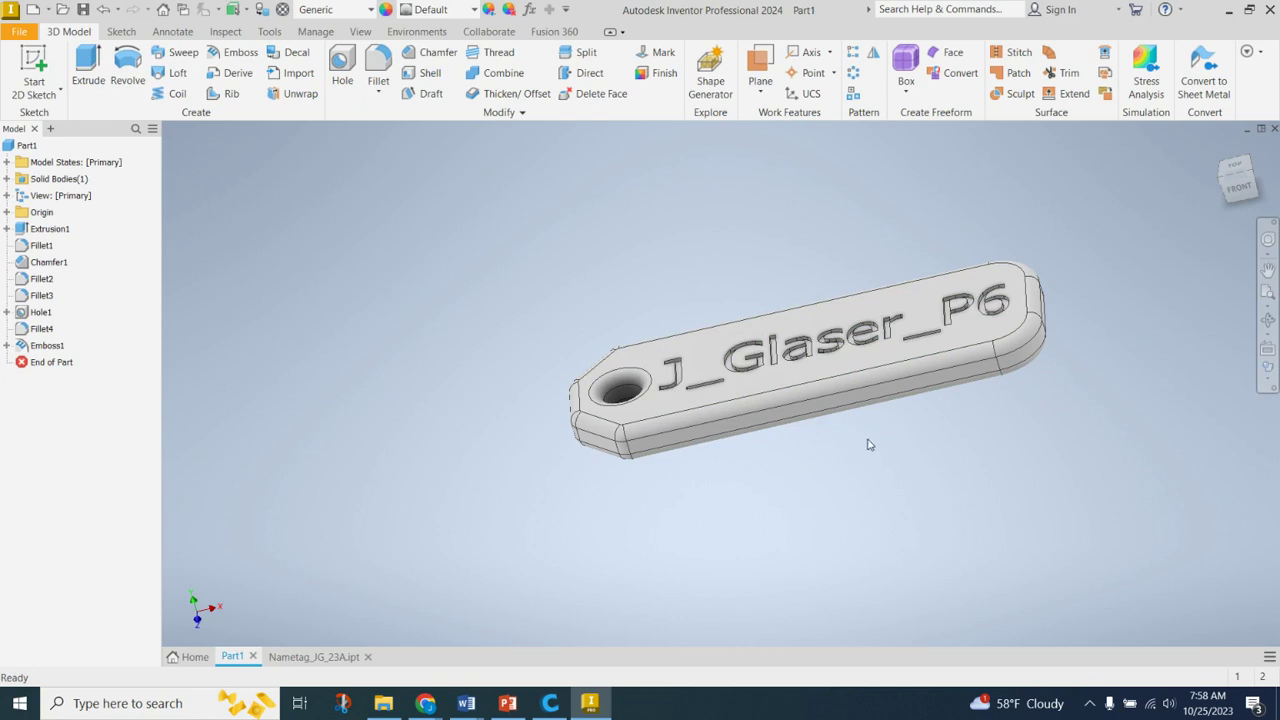
key(ctrl+z)
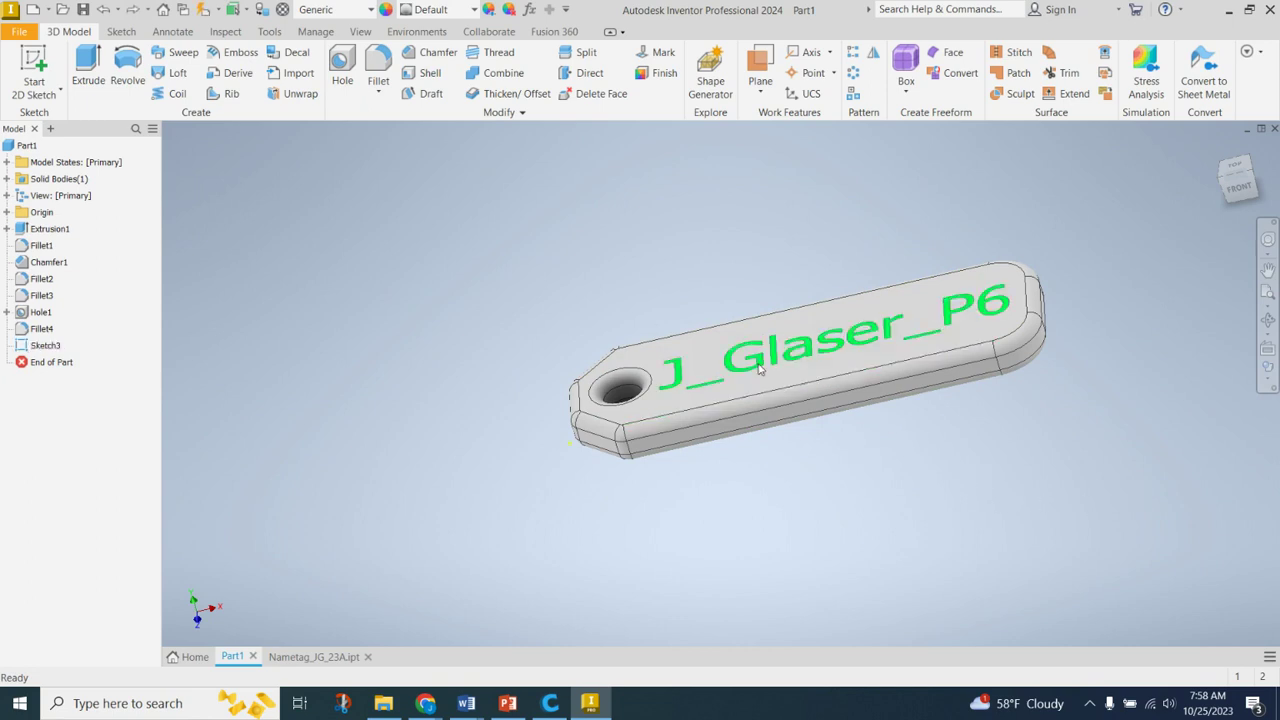
Step: Recreate the text emboss with the Engrave from Face option at 0.5 mm depth, and view the result
click(238, 52)
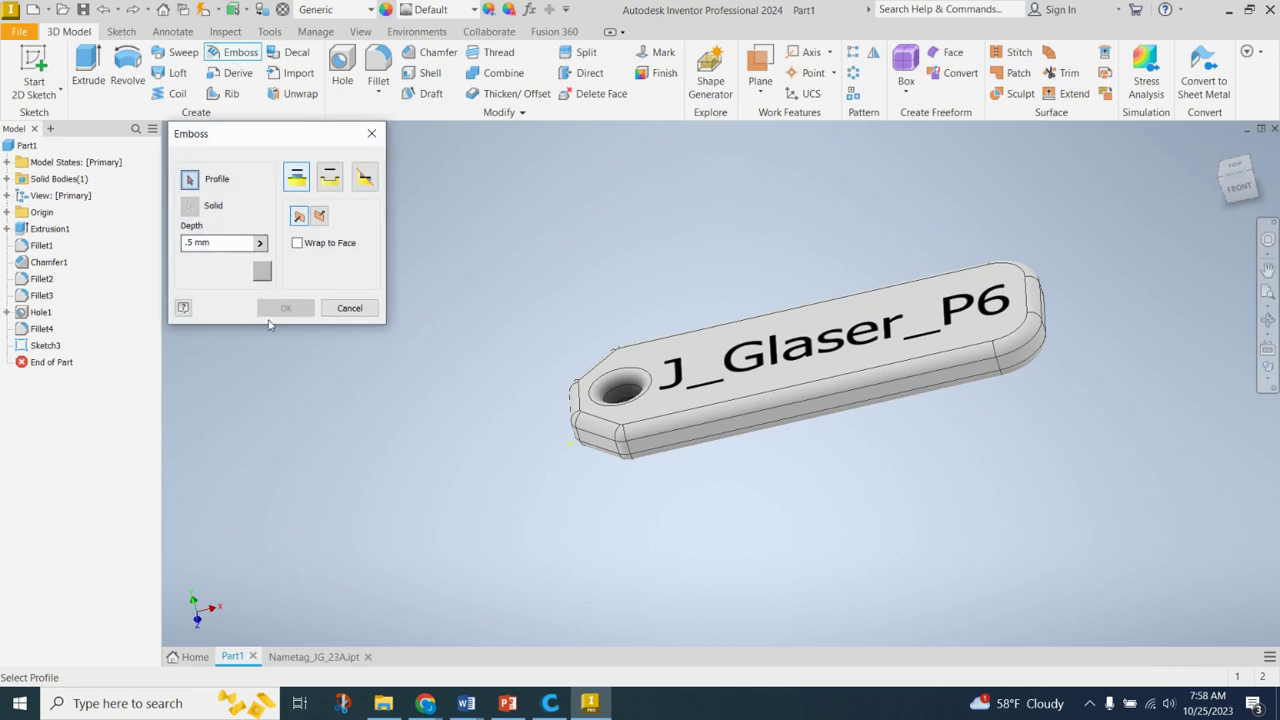
click(685, 370)
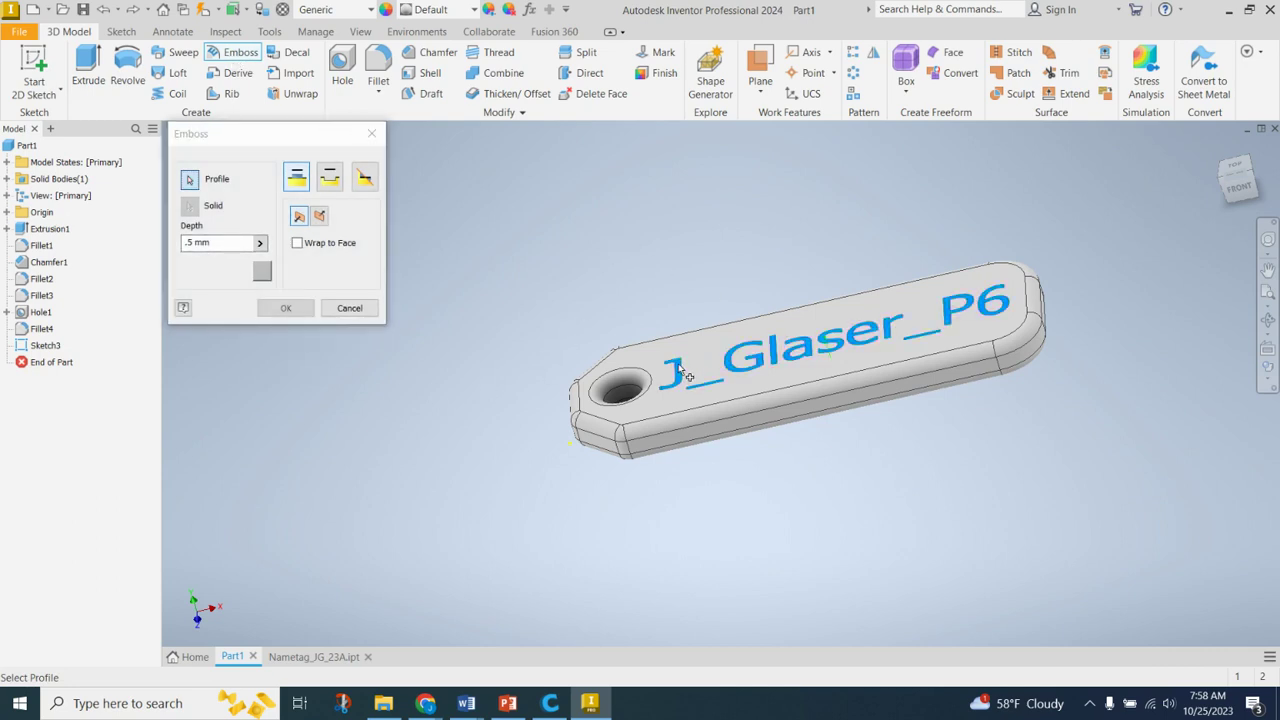
click(330, 182)
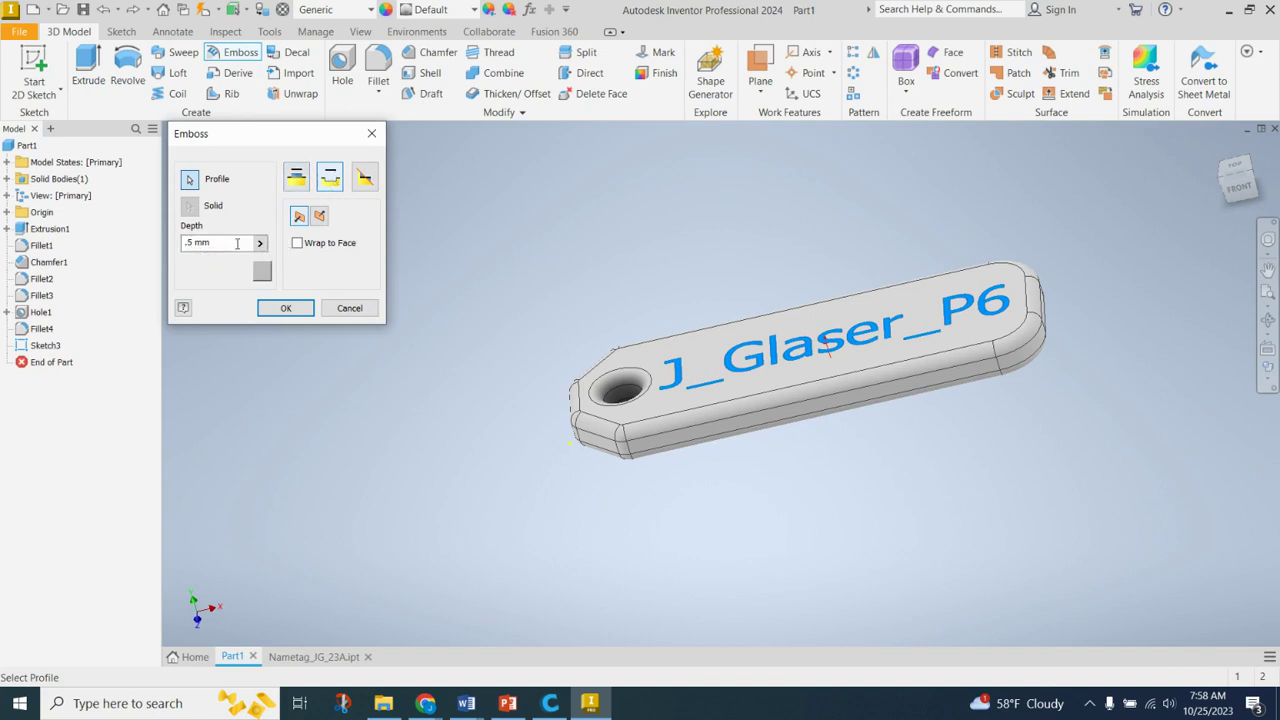
click(288, 310)
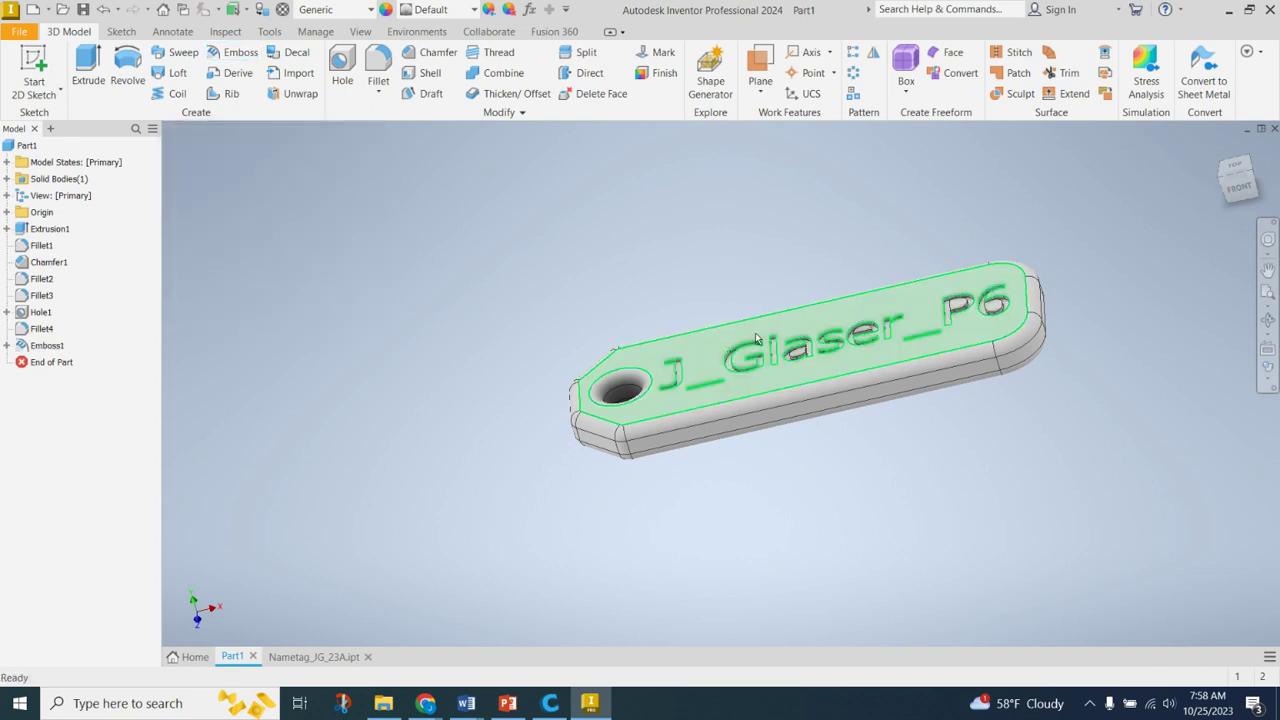
shift+middle_drag(781, 446, 803, 460)
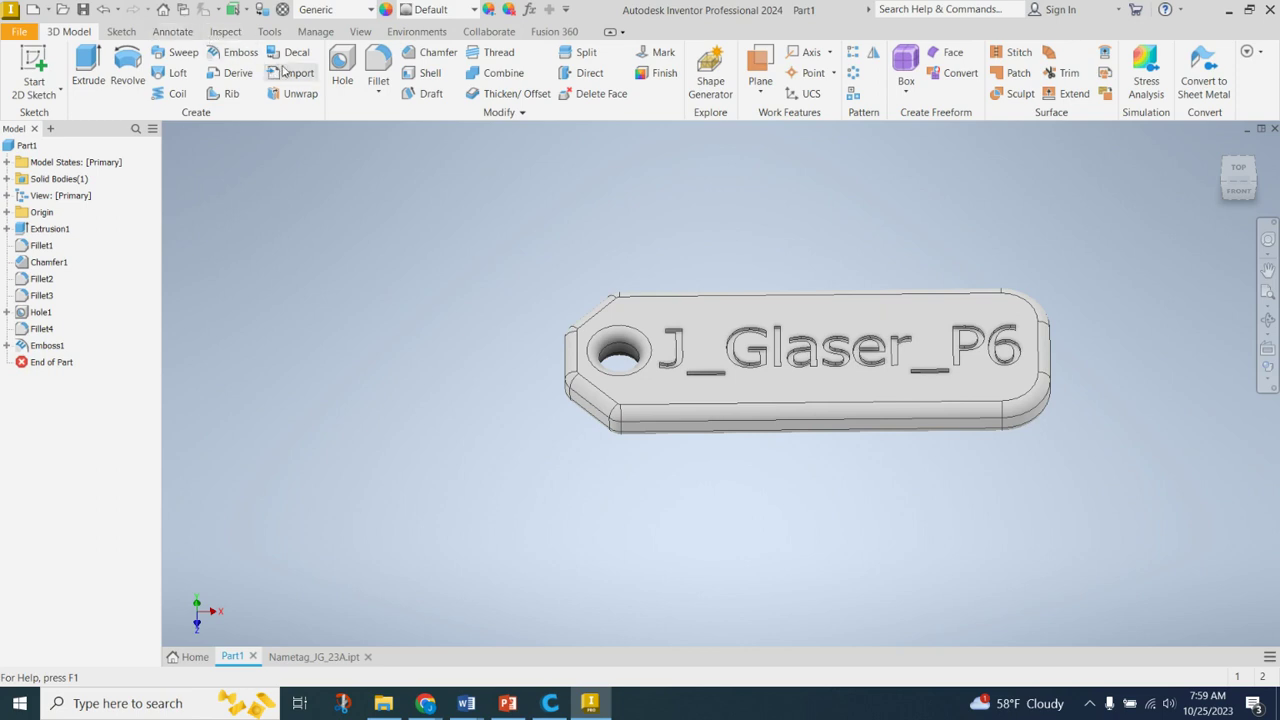
Step: Measure the stroke thickness of the engraved letter "a" from its inner curved edge to the midpoint of its outer edge
click(226, 33)
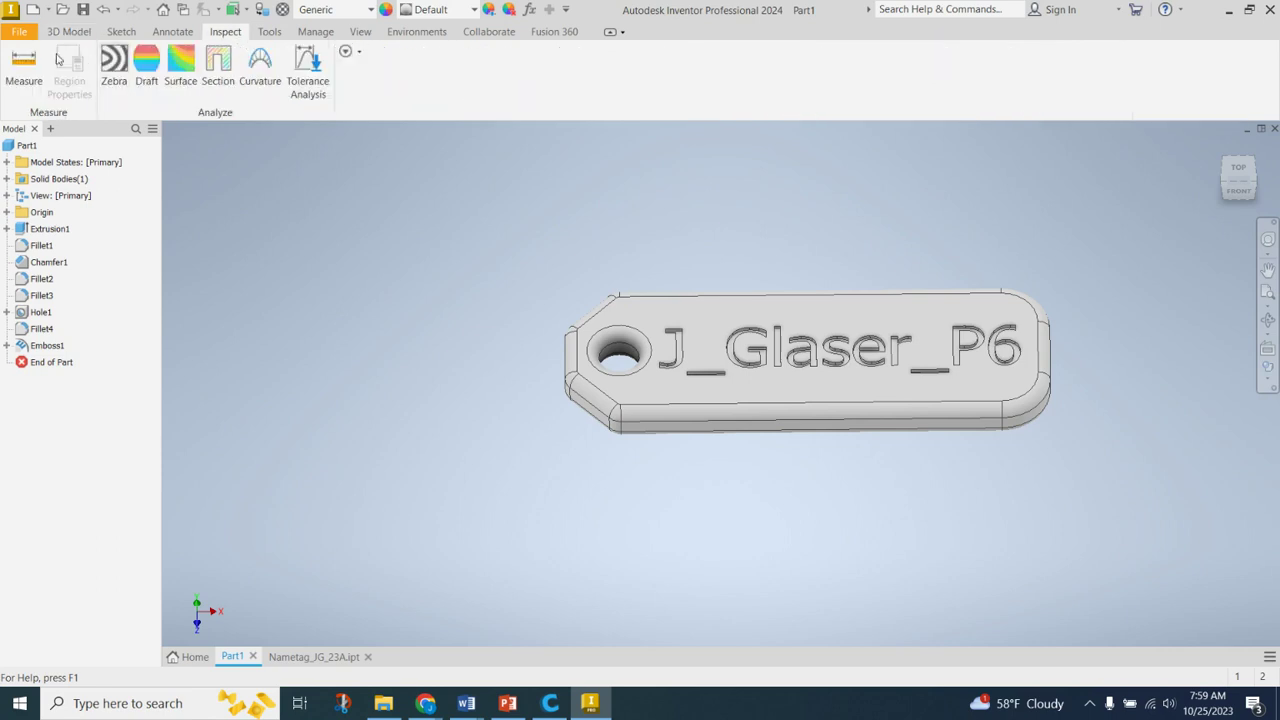
click(26, 64)
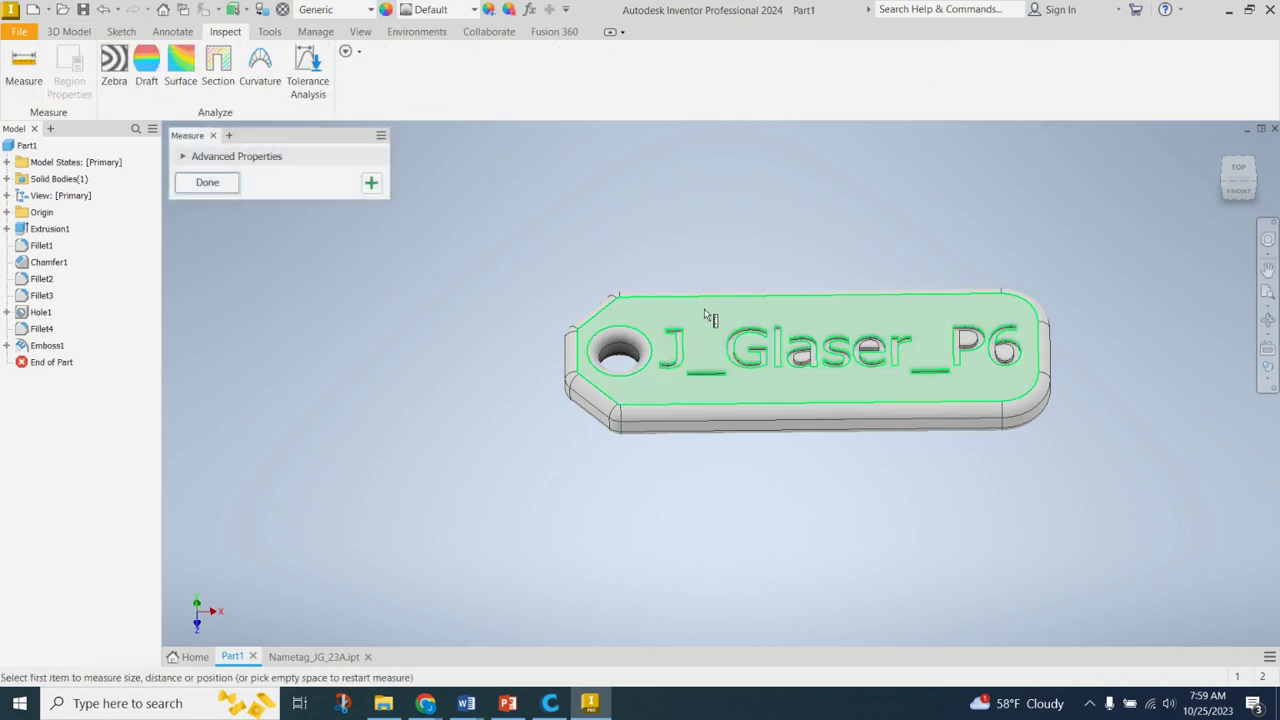
shift+middle_drag(738, 287, 734, 302)
scroll(734, 337, down, 5)
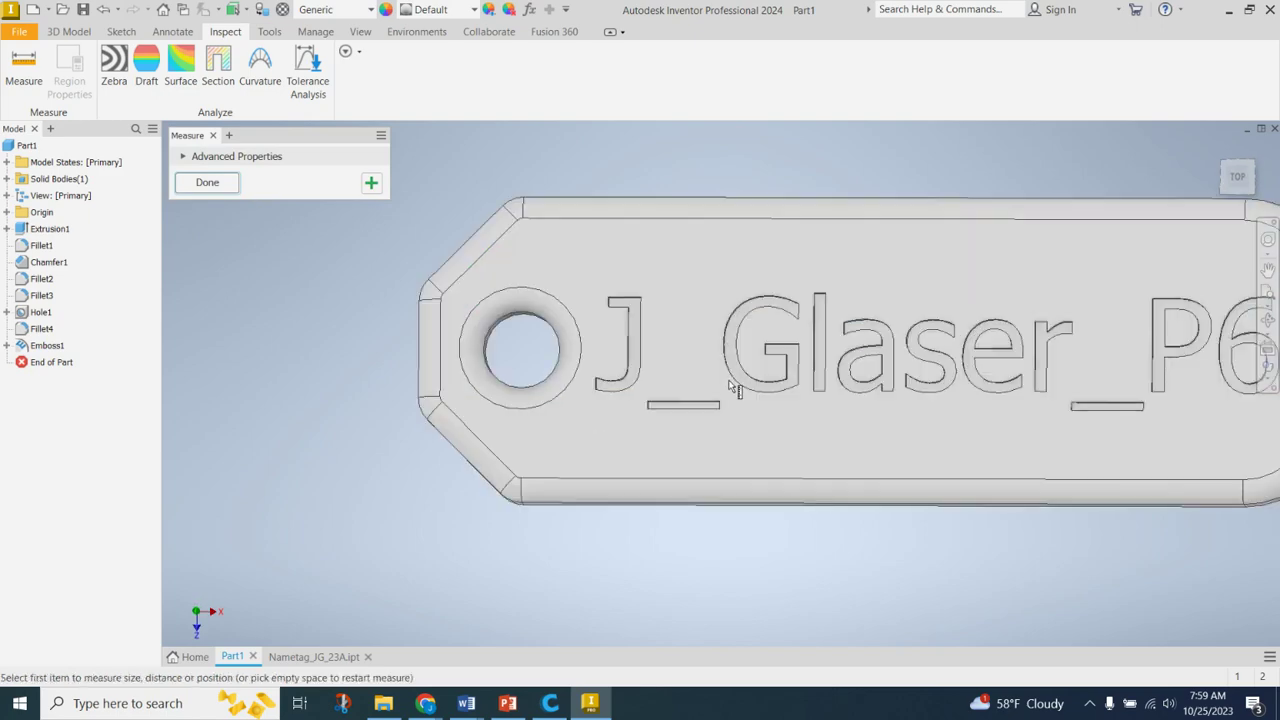
middle_drag(878, 452, 737, 429)
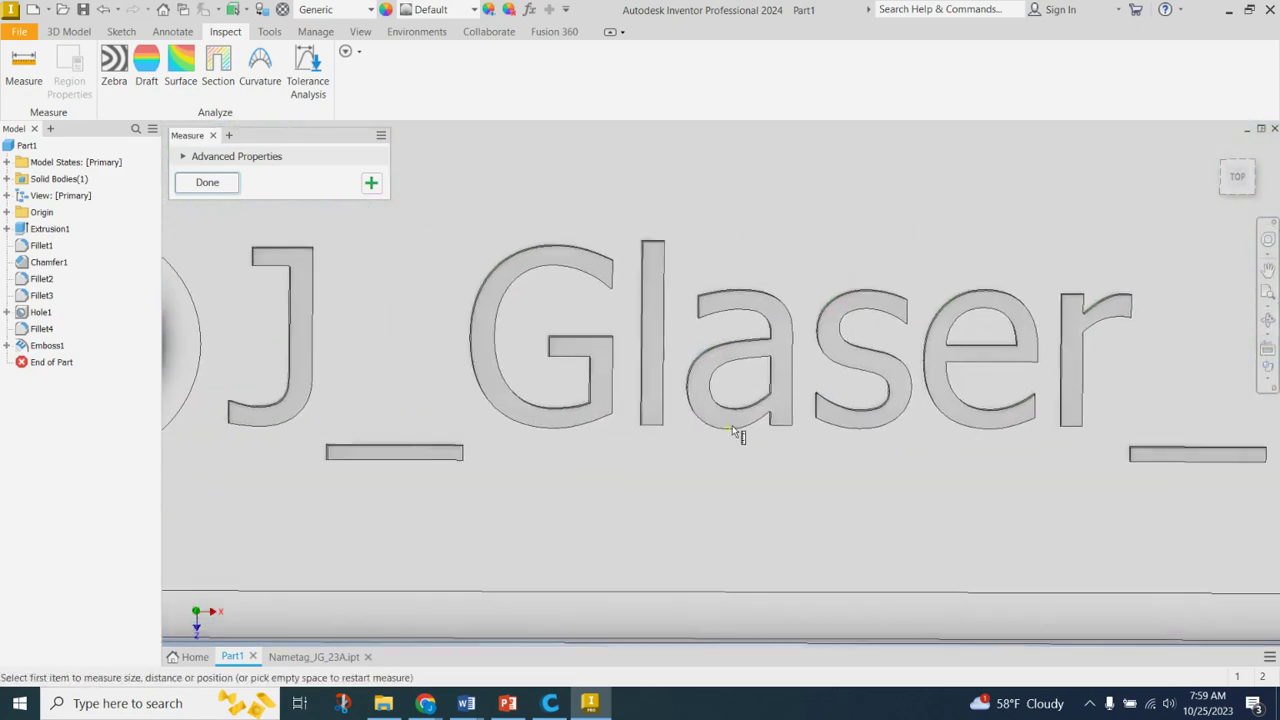
click(765, 412)
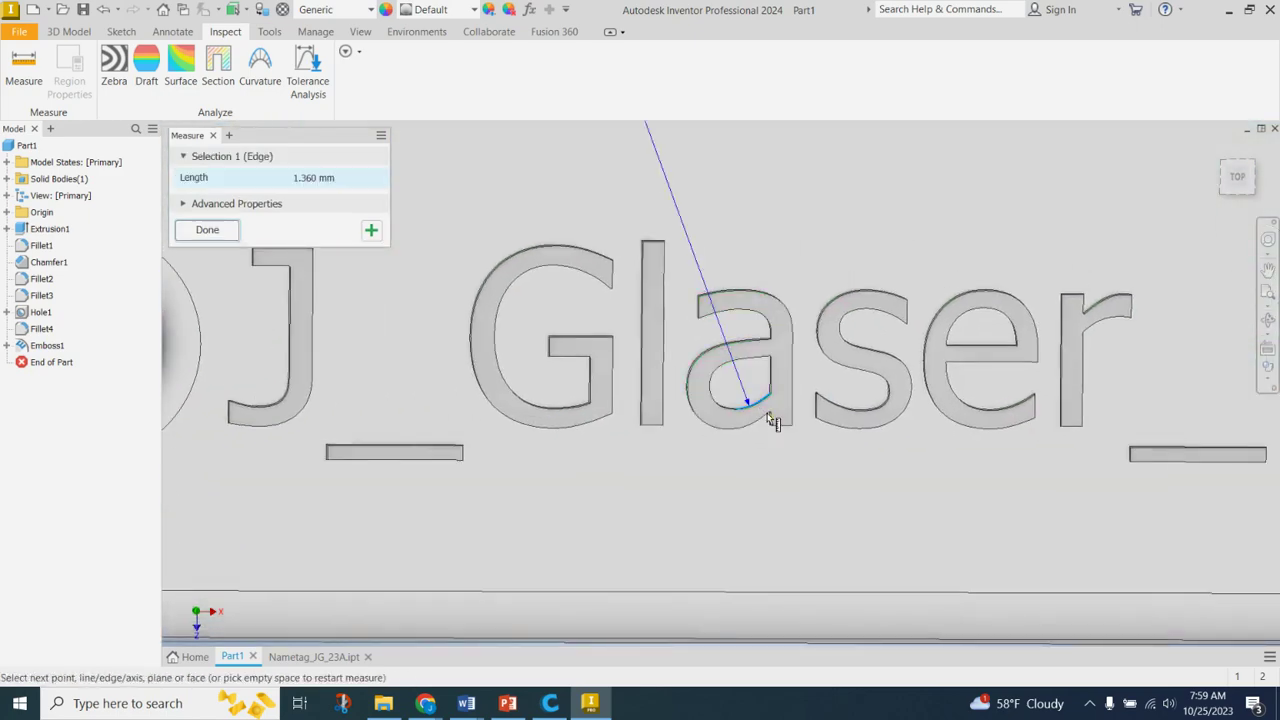
click(761, 407)
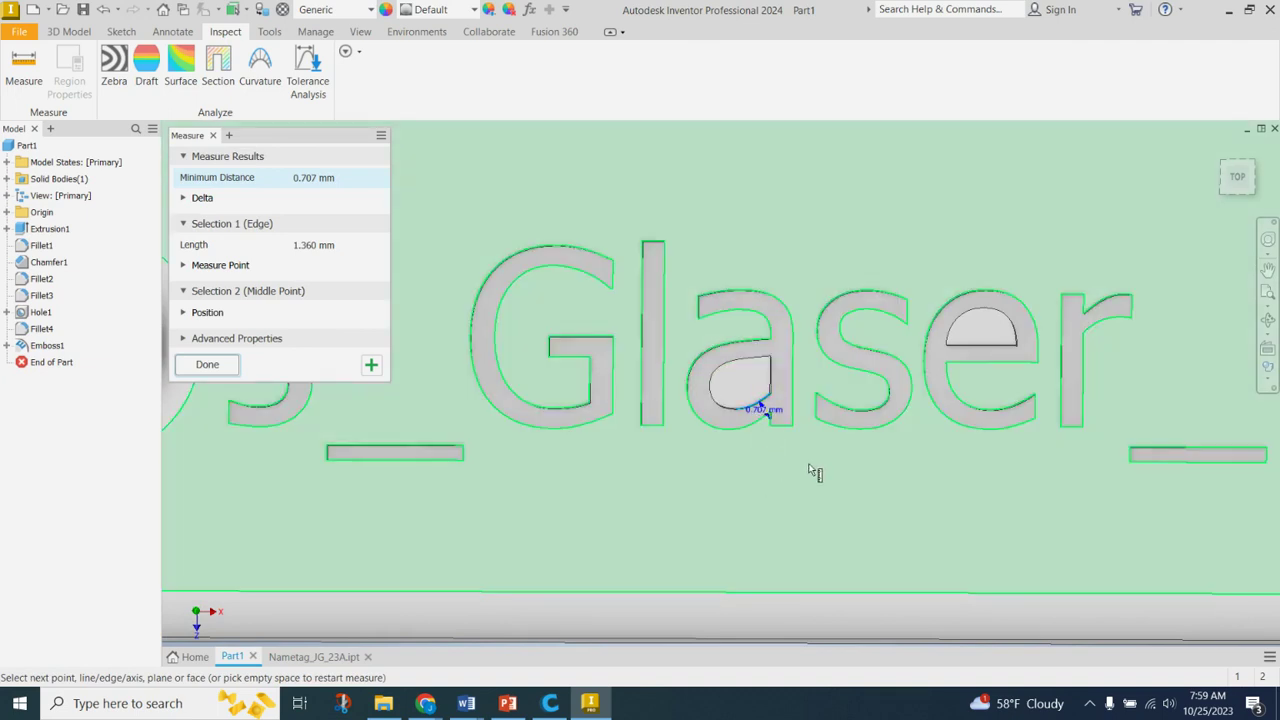
Step: Finish measuring the letter stroke and return to the whole nametag
scroll(845, 458, down, 3)
middle_drag(1020, 372, 962, 378)
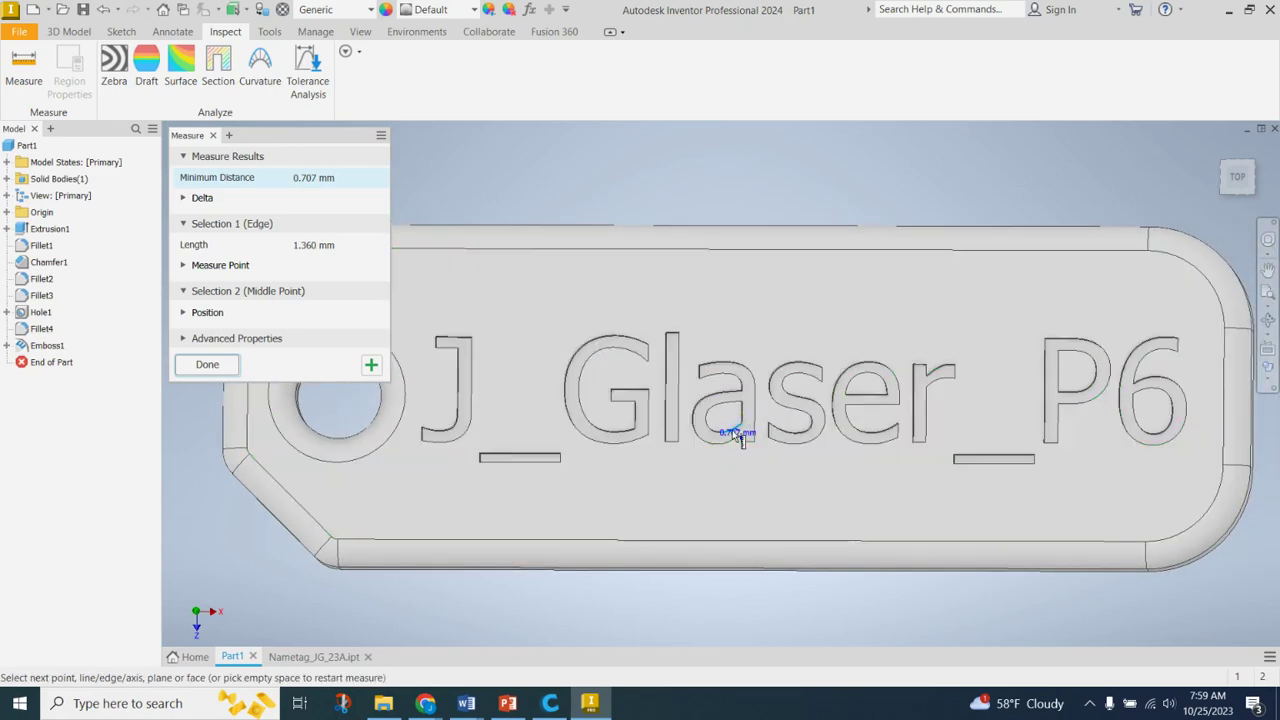
click(207, 365)
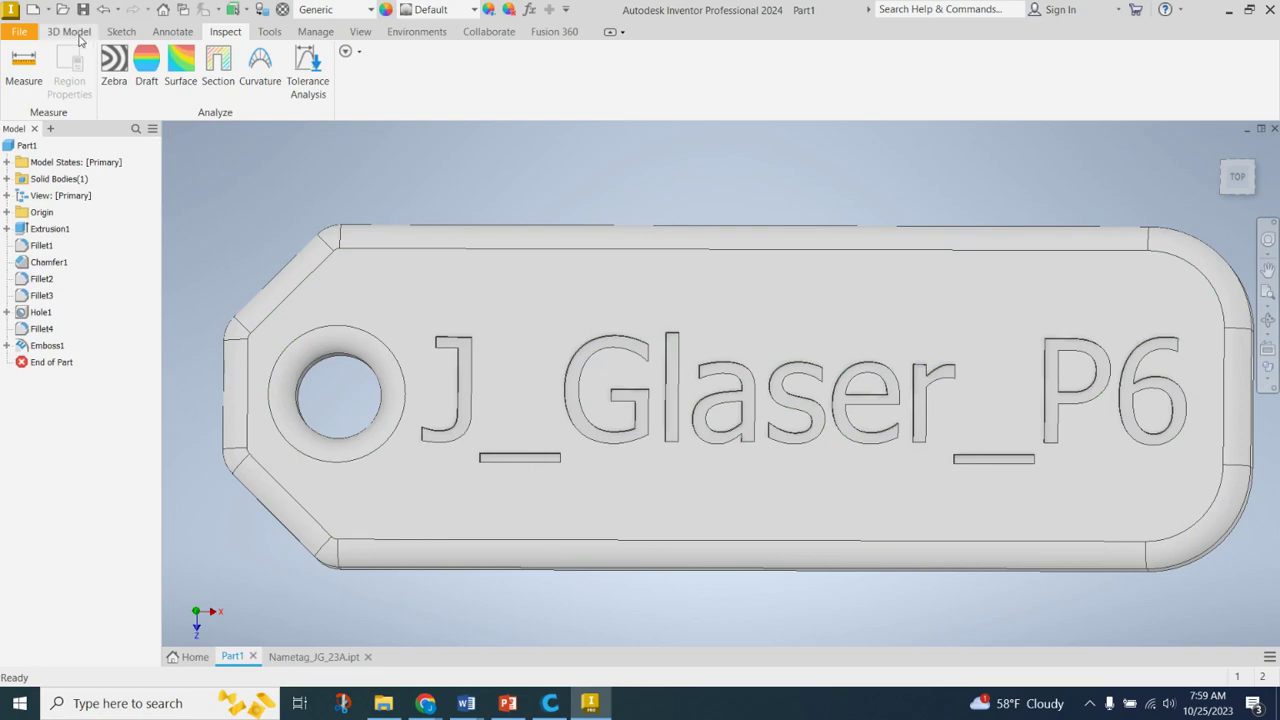
Step: Edit the sketch under the emboss feature and make all of its nametag text bold
click(79, 35)
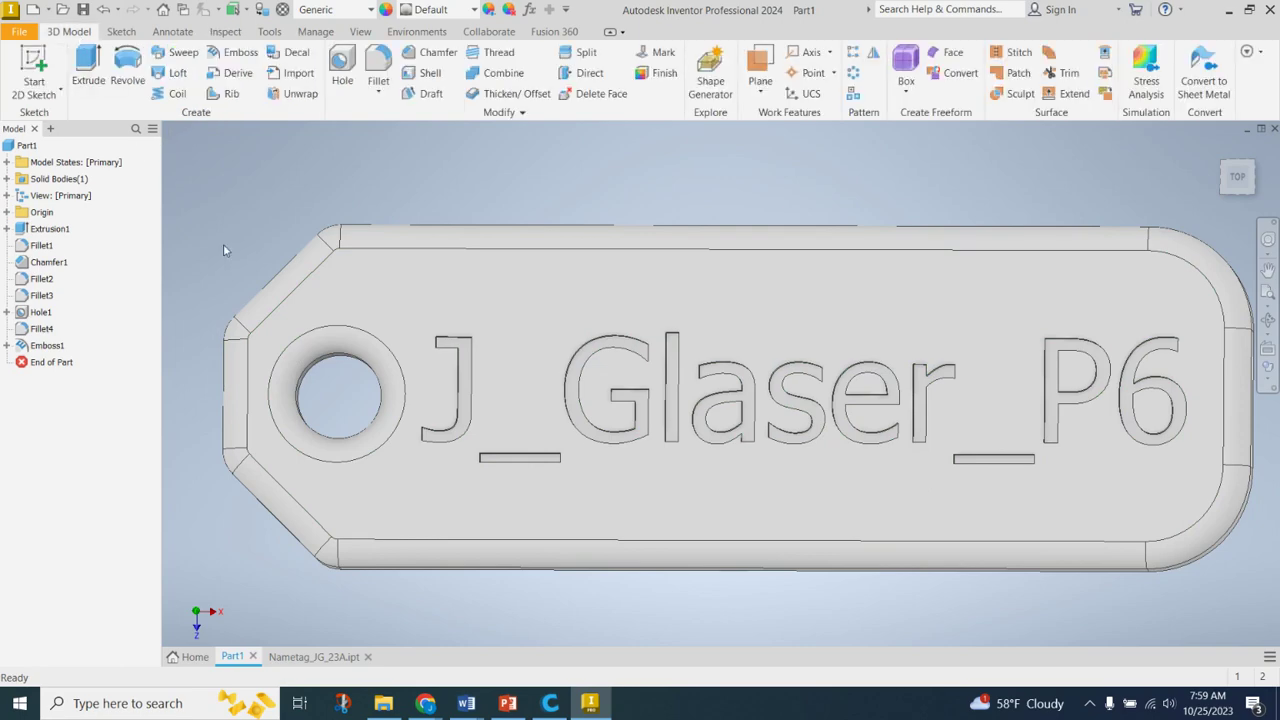
click(7, 346)
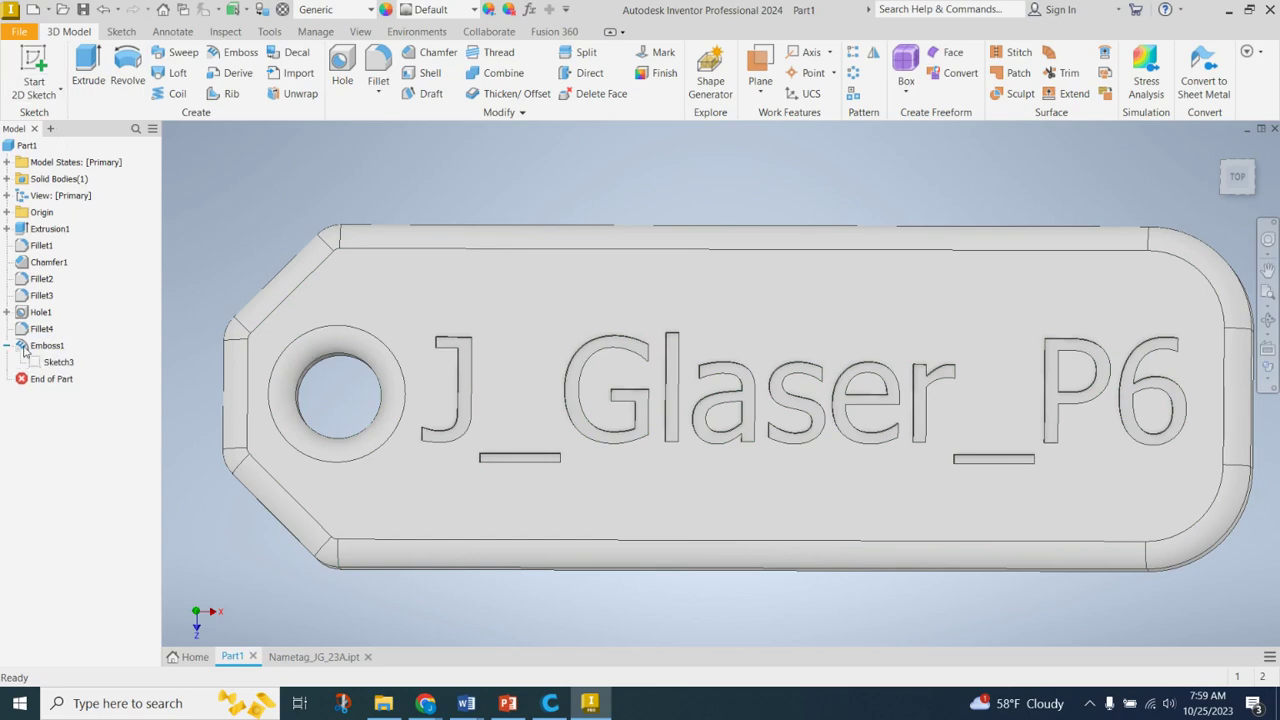
right_click(70, 369)
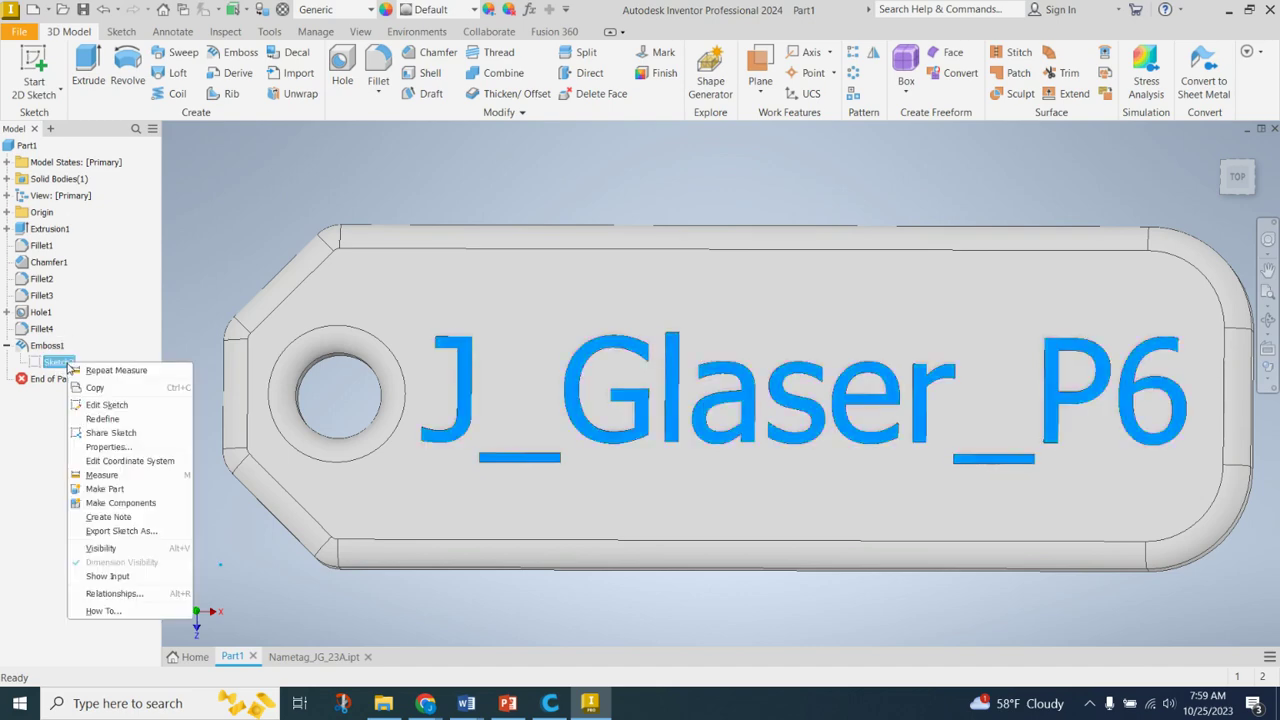
click(112, 405)
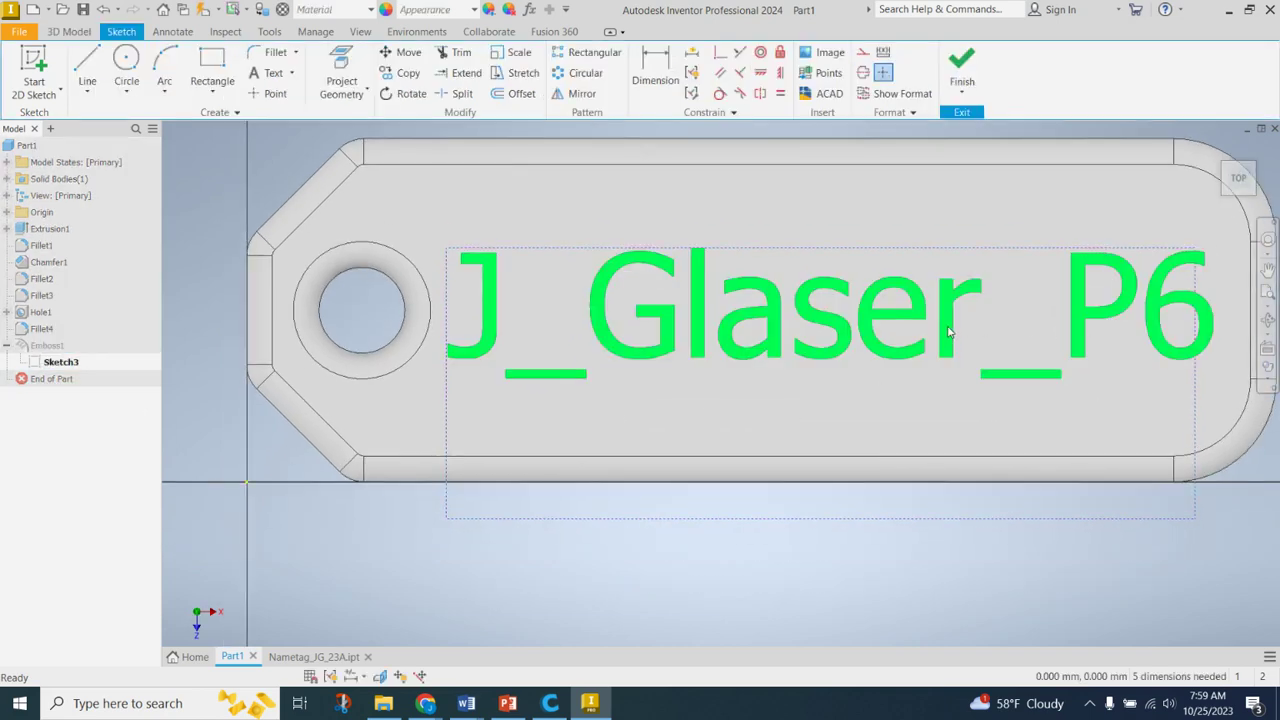
double_click(949, 333)
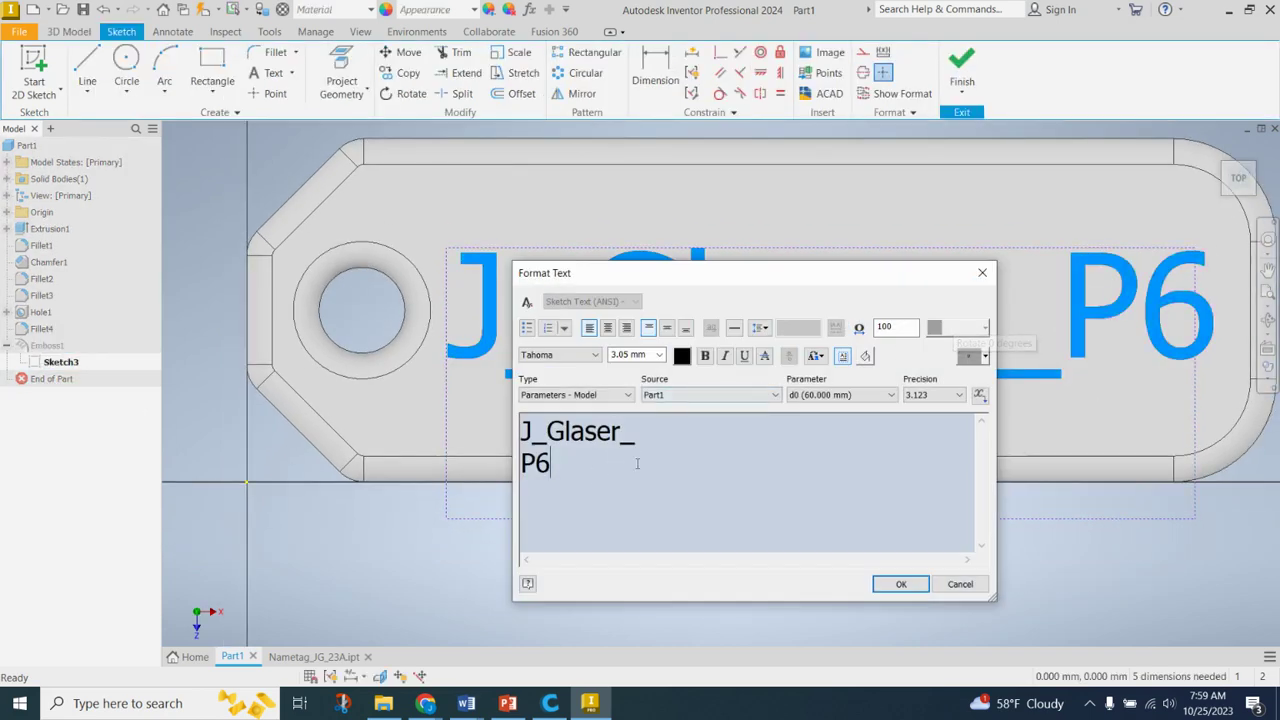
drag(623, 470, 537, 438)
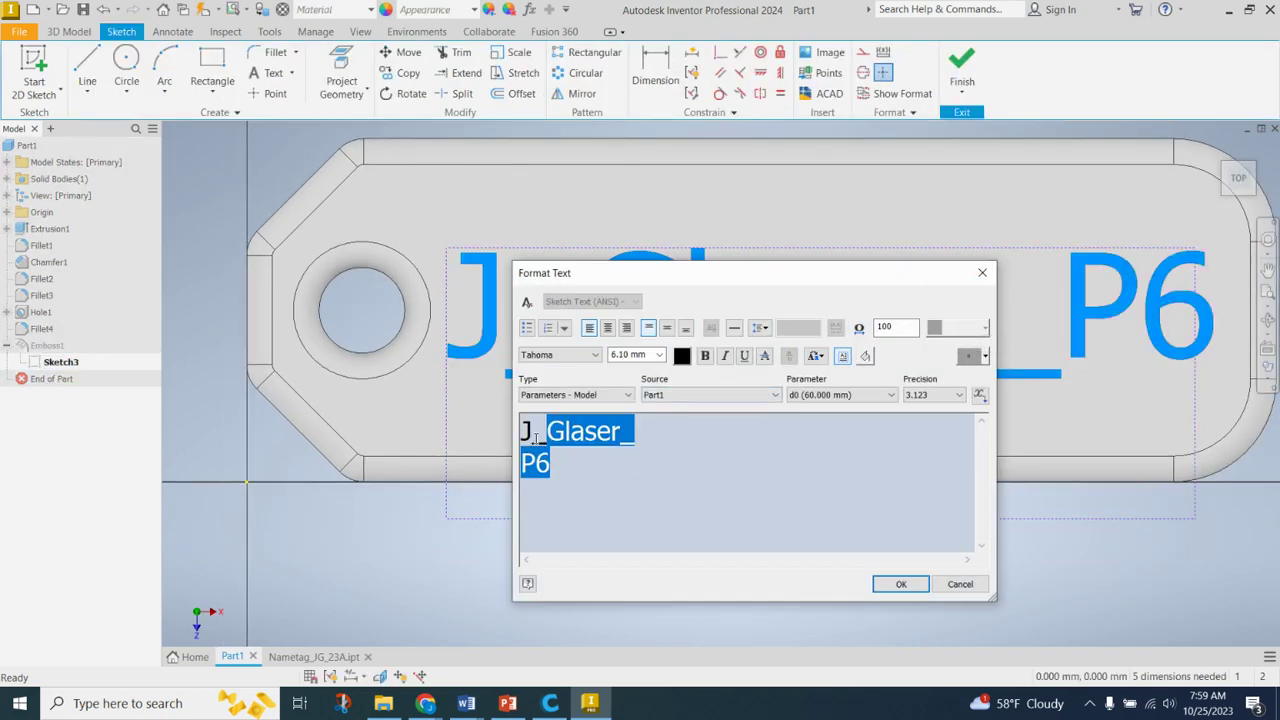
click(705, 356)
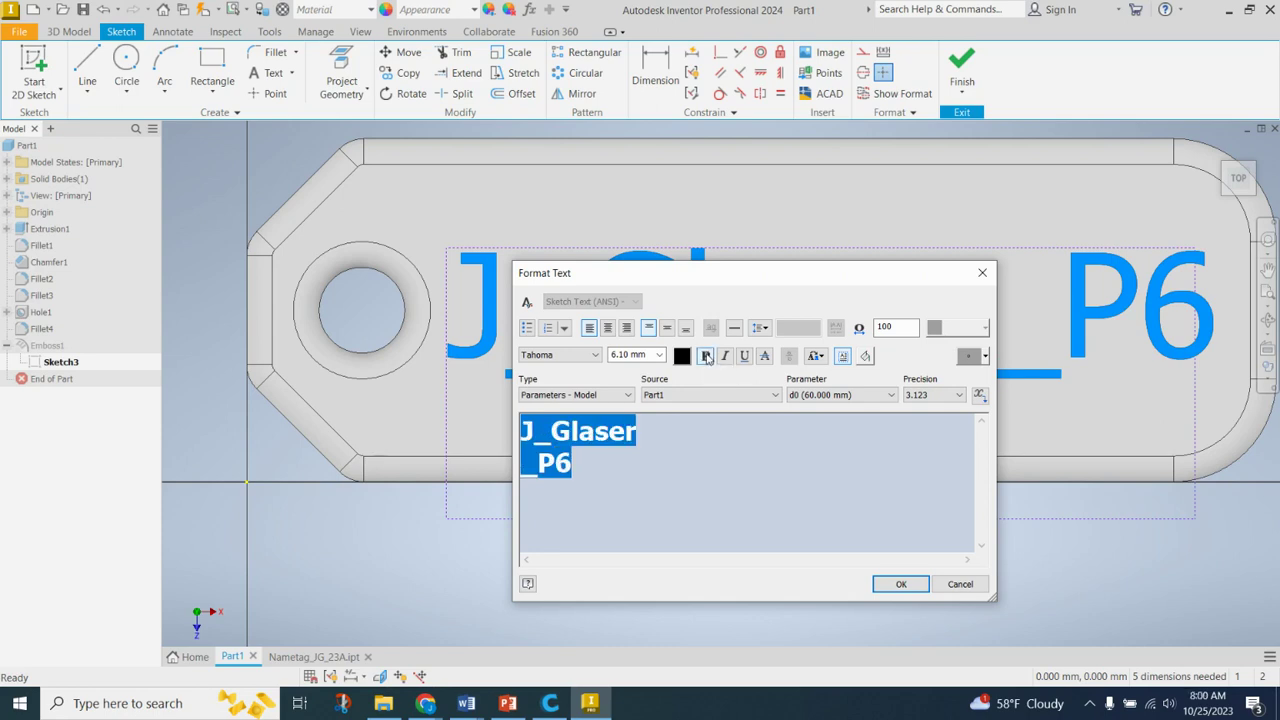
click(900, 584)
scroll(914, 486, down, 3)
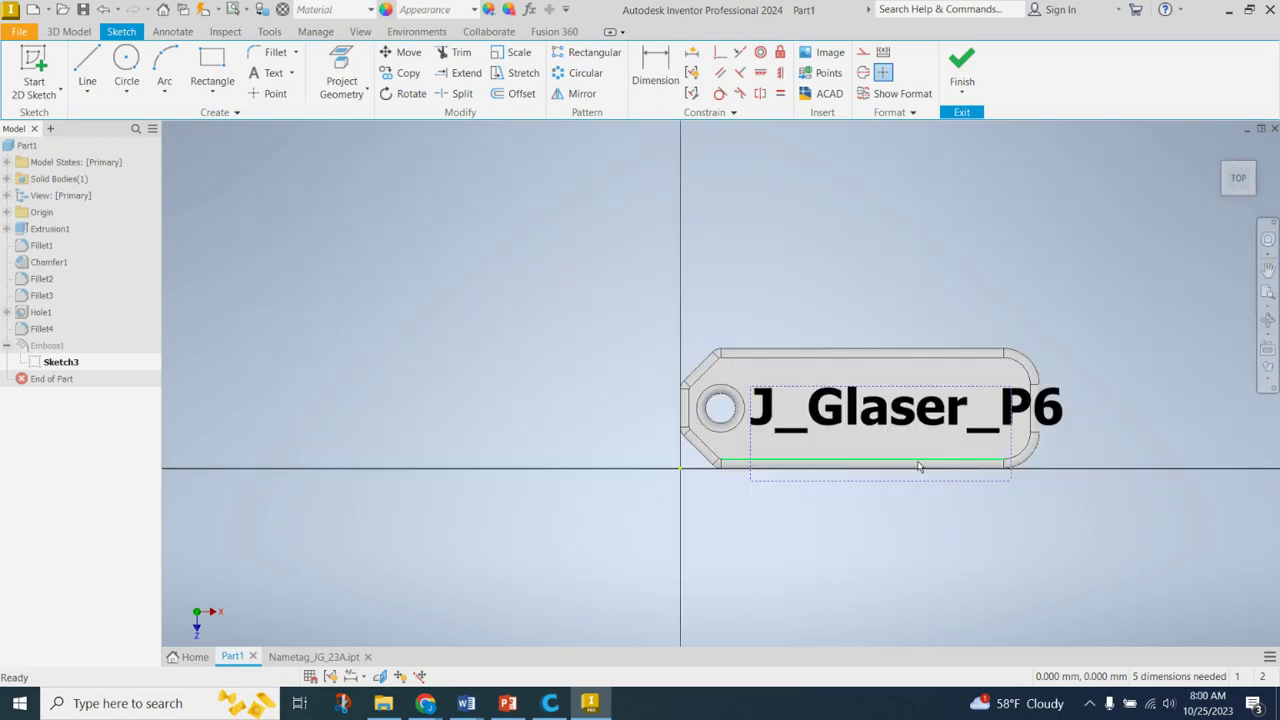
Step: Set the height of the whole bold sketch text to 5.5 mm
double_click(838, 424)
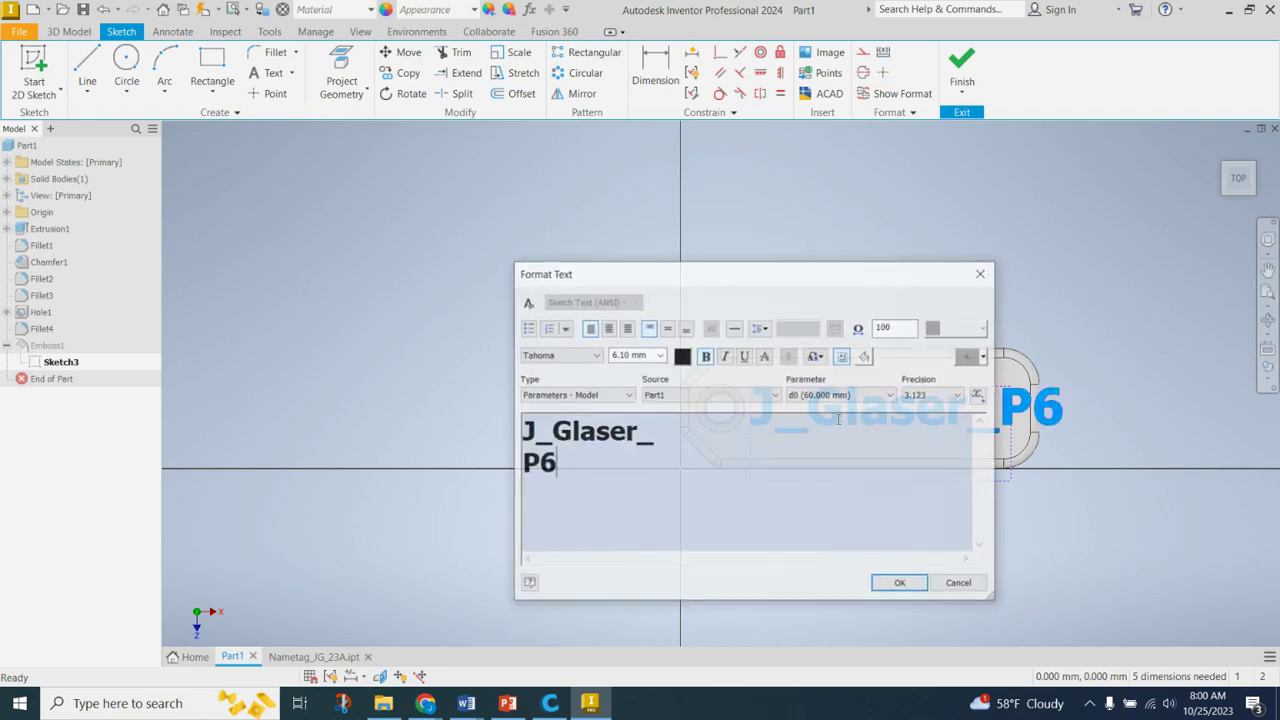
key(ctrl+a)
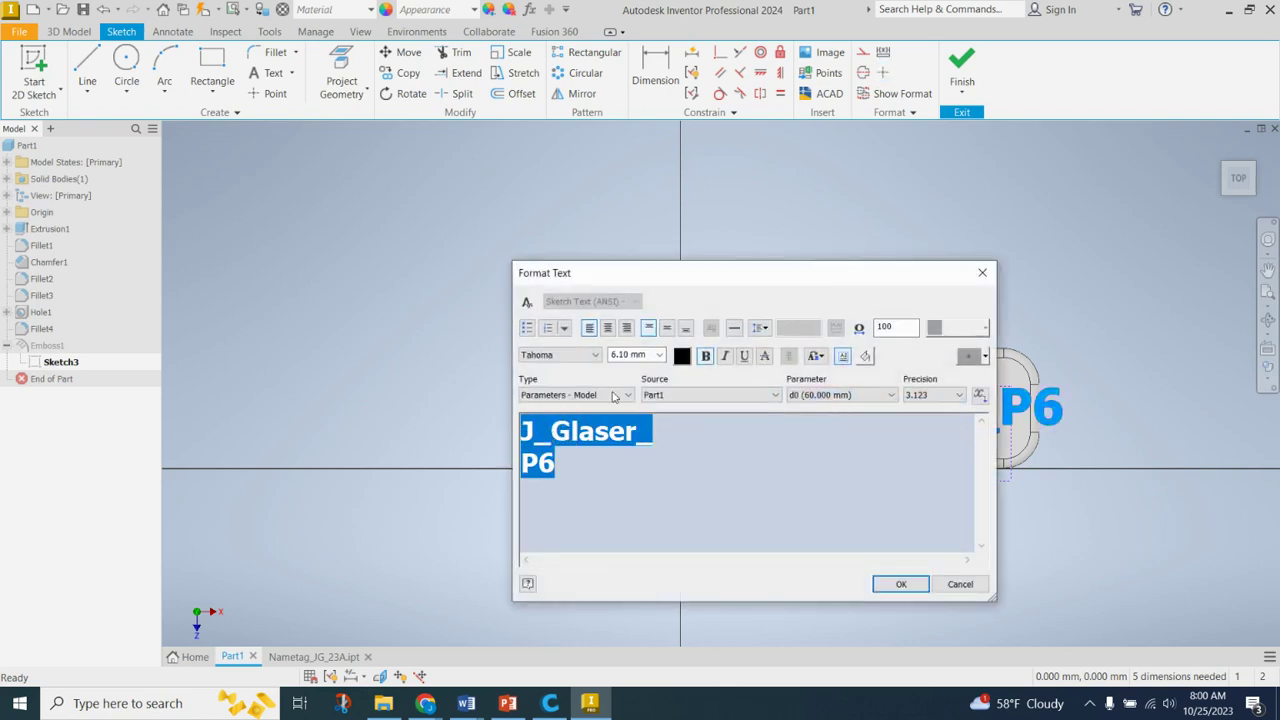
click(614, 354)
text(5.5)
key(Return)
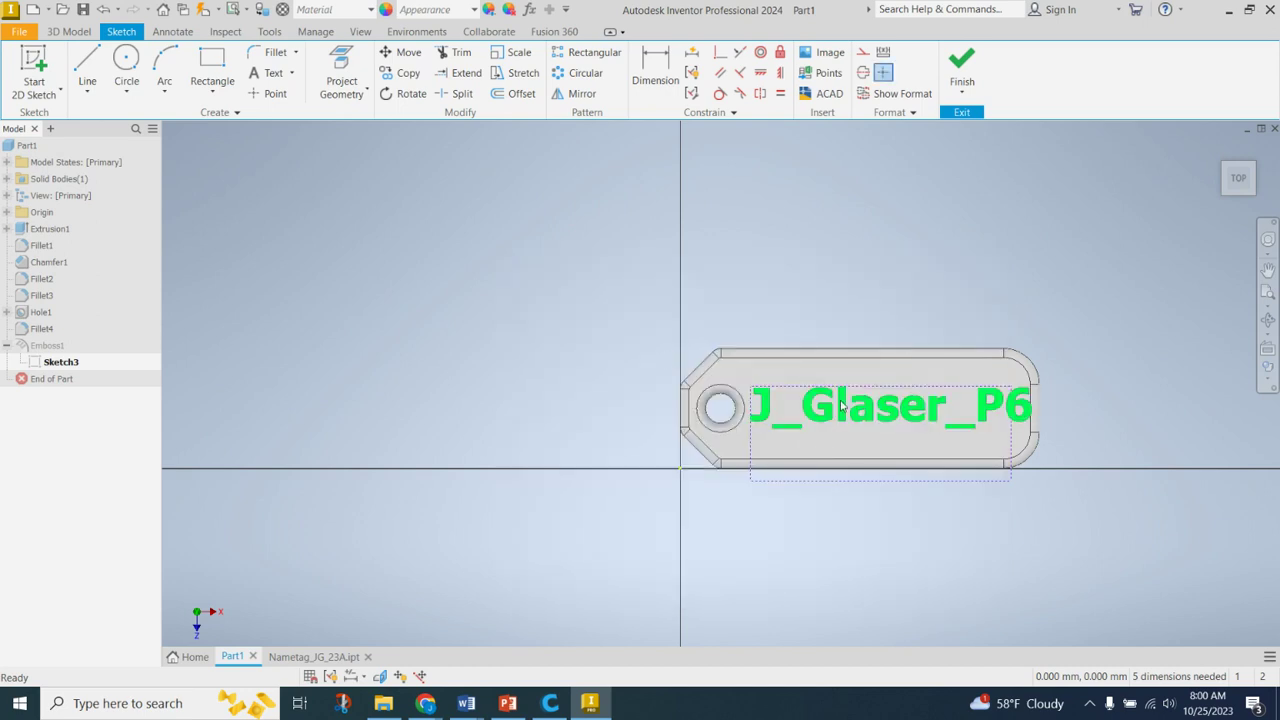
Step: Move the text slightly down and toward the hole so it fits on the tag face, and finish the sketch
click(842, 404)
drag(838, 402, 838, 407)
scroll(842, 404, down, 3)
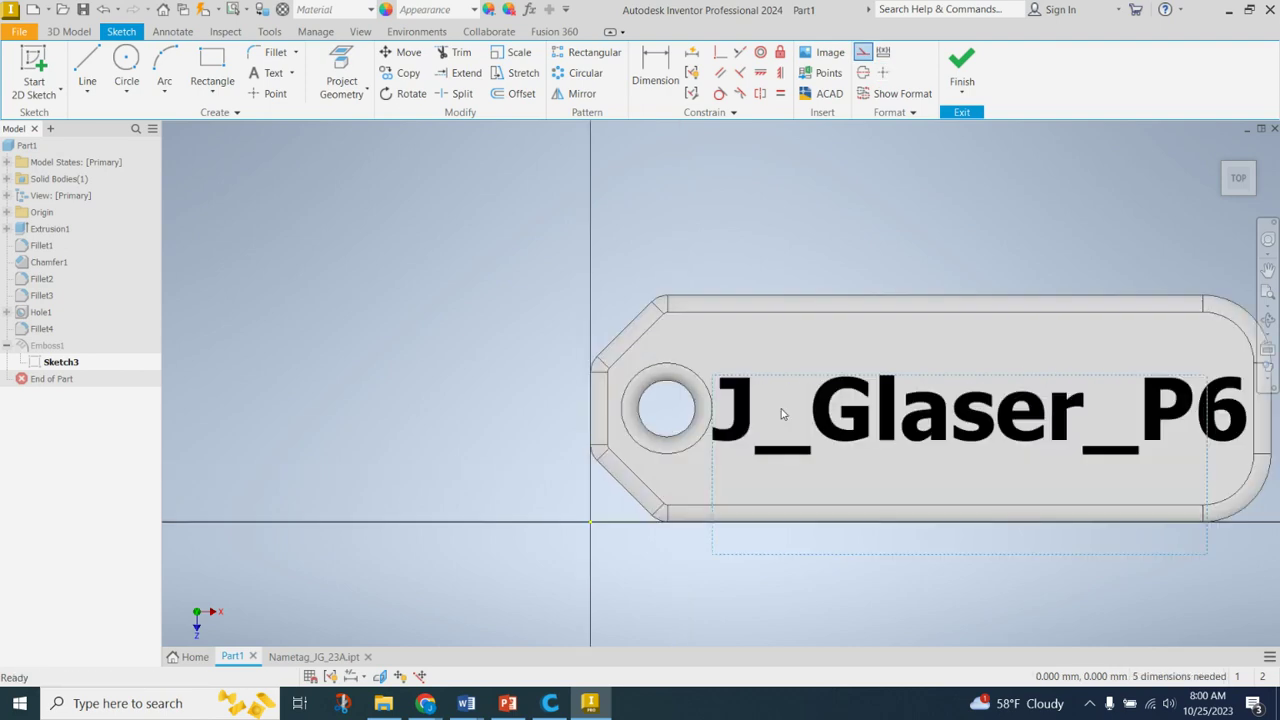
middle_drag(910, 300, 713, 270)
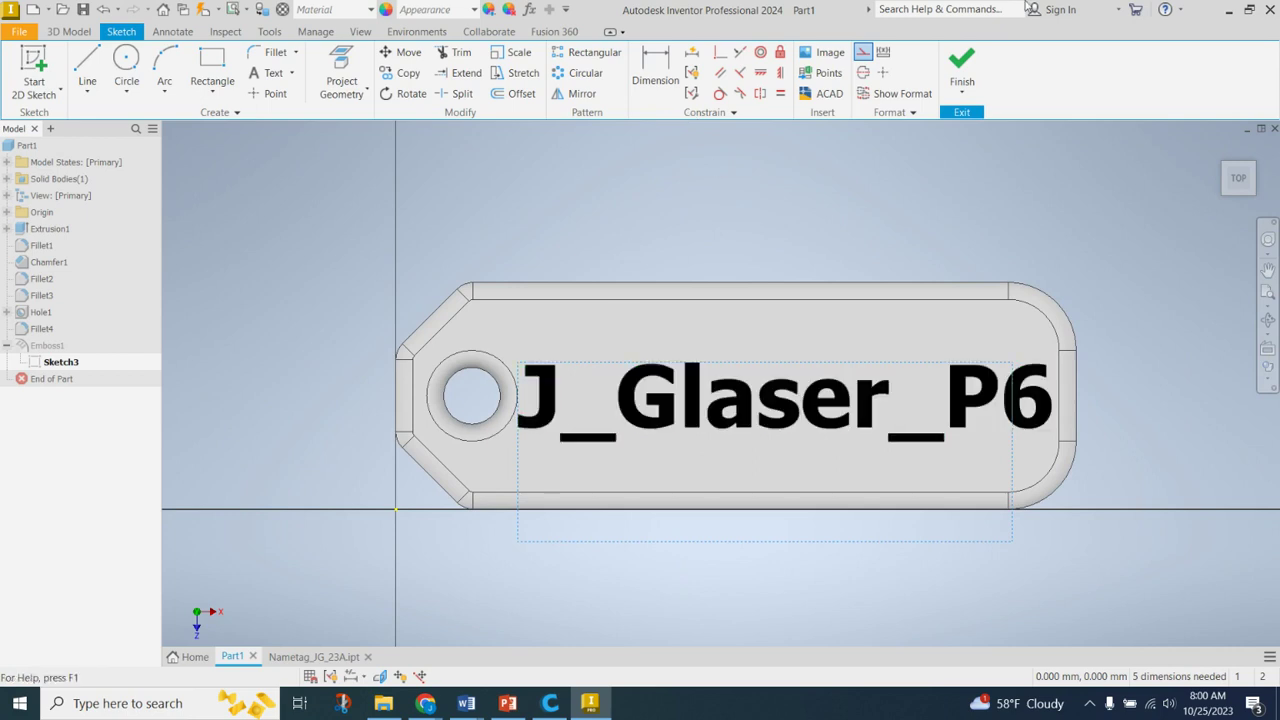
click(962, 62)
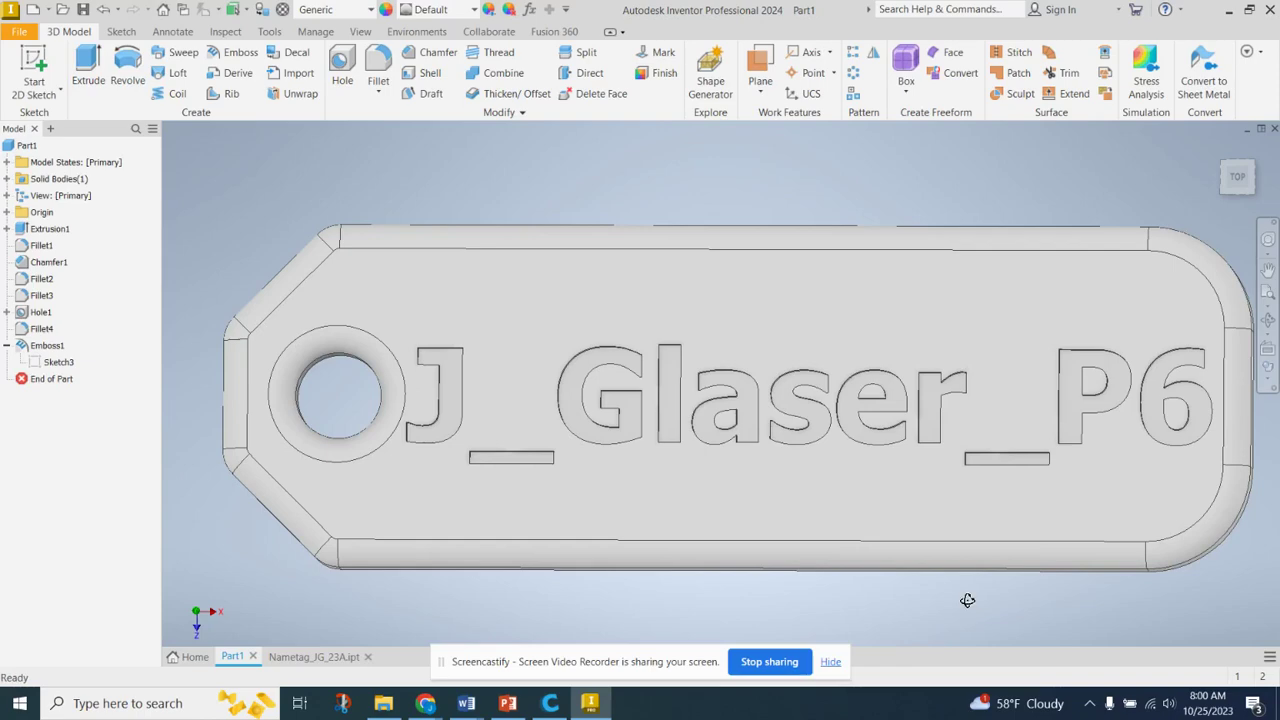
Step: Examine the bold engraved lettering on the nametag from several angles
shift+middle_drag(966, 600, 923, 626)
click(828, 662)
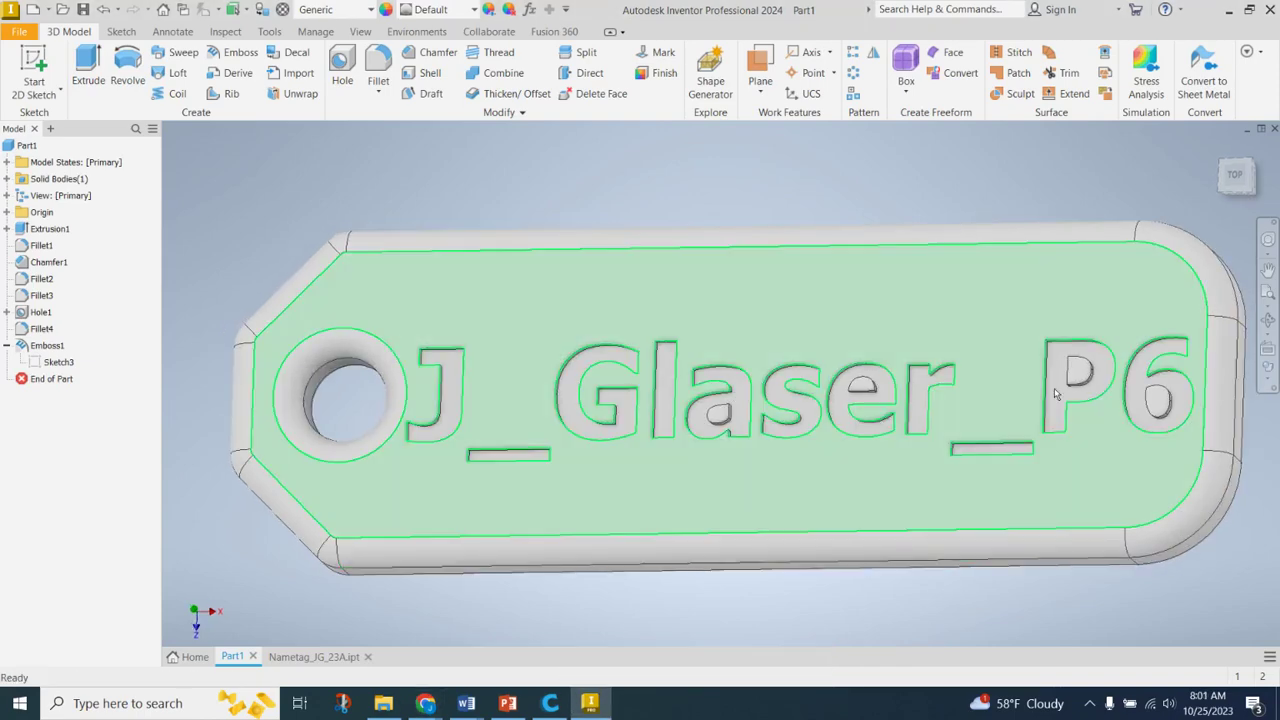
shift+middle_drag(676, 390, 702, 398)
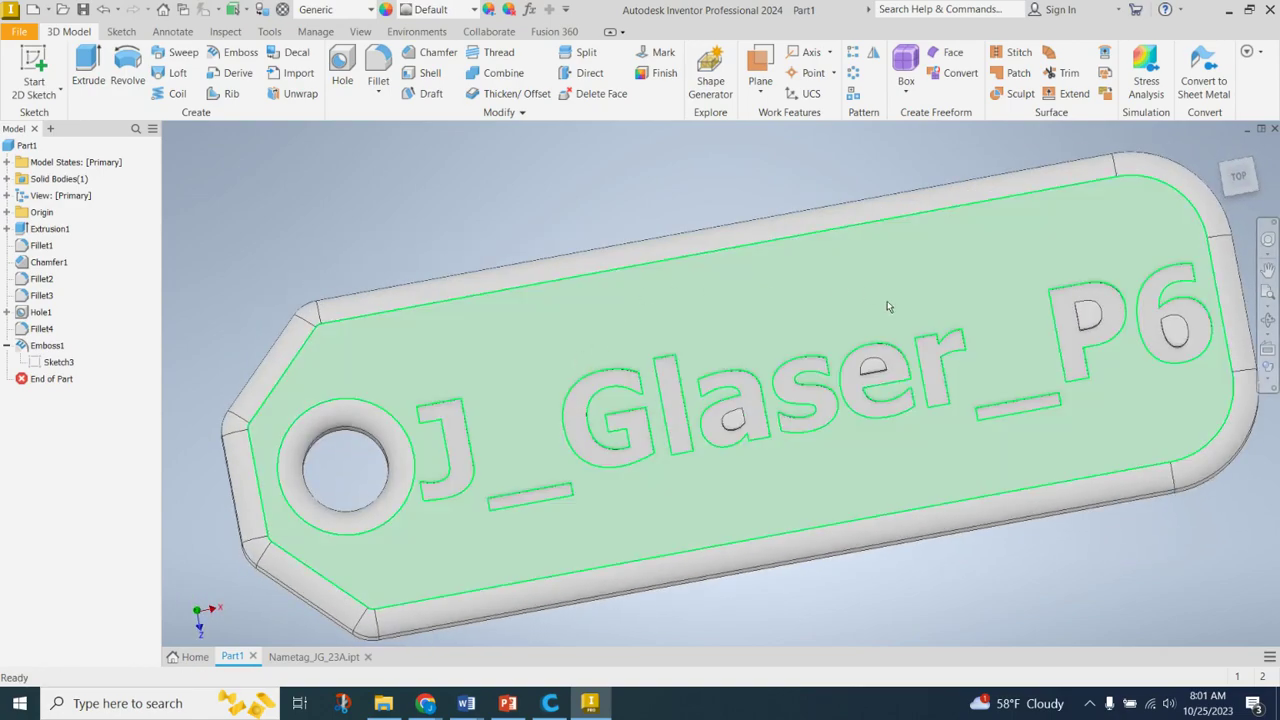
shift+middle_drag(880, 380, 870, 442)
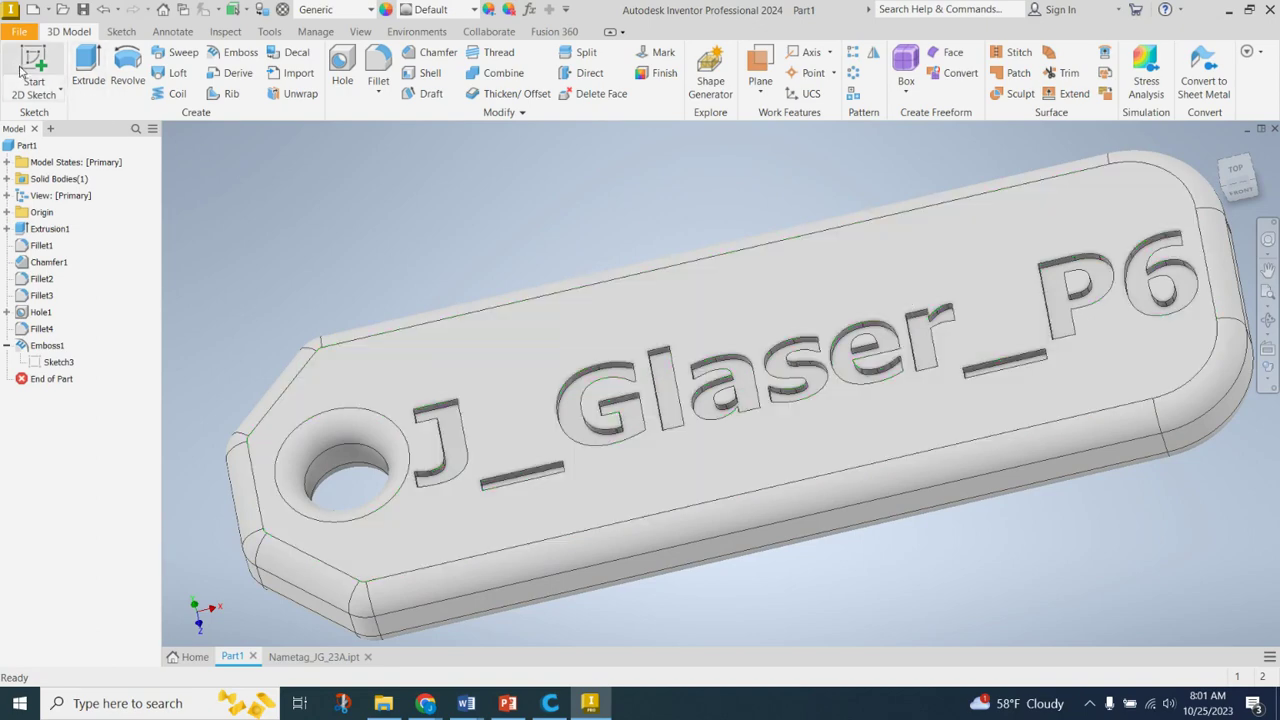
shift+middle_drag(347, 324, 486, 303)
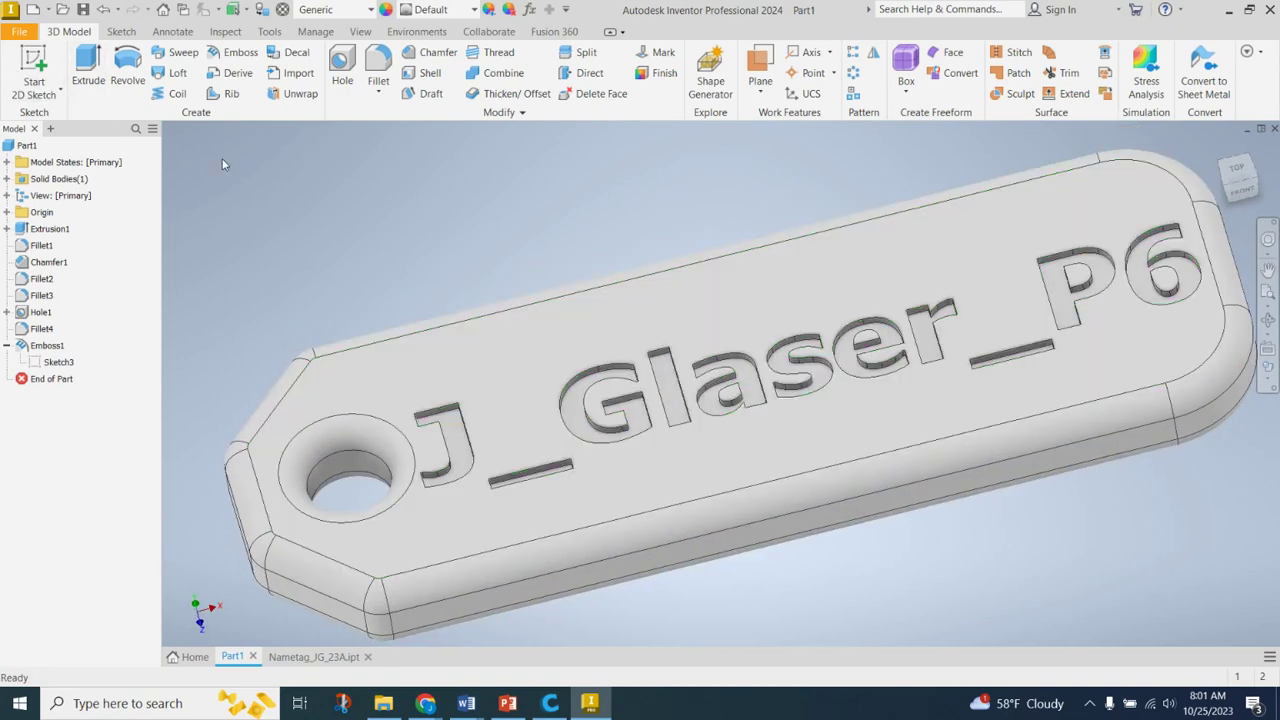
Step: Start saving the part under a new name, and create and open a folder called Nametag on the USB20FD (D:) drive
click(21, 34)
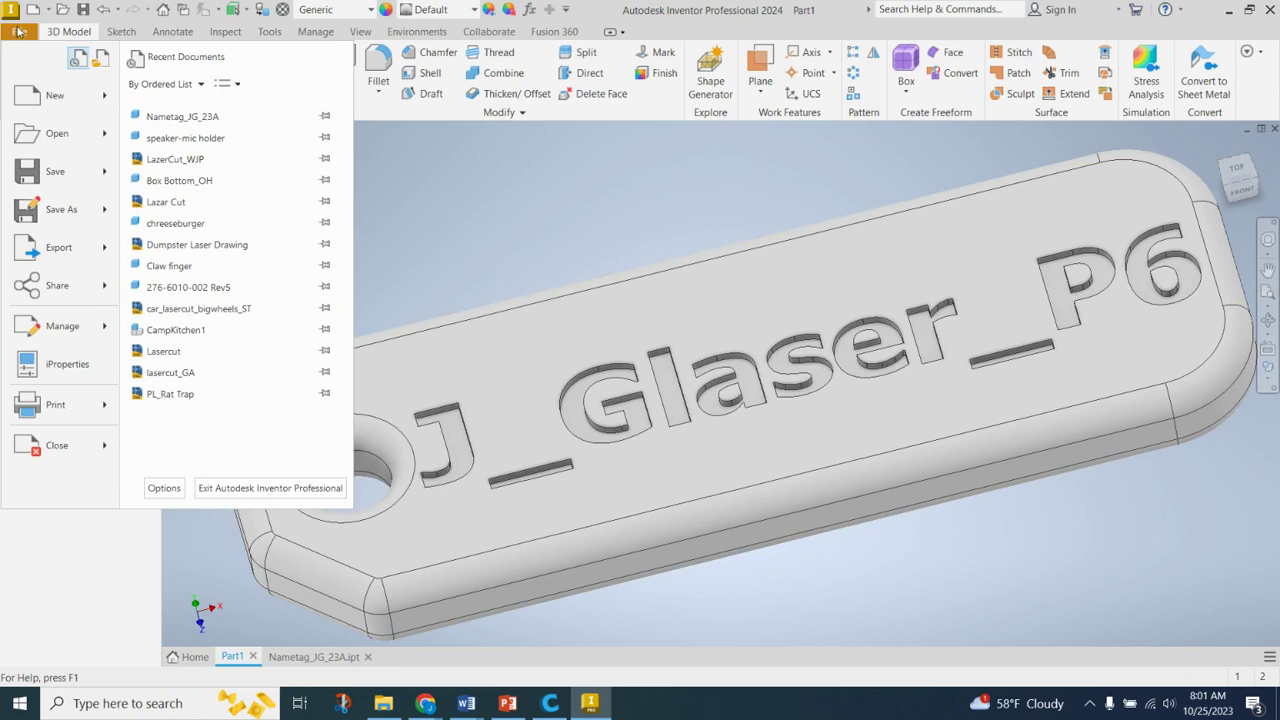
click(58, 211)
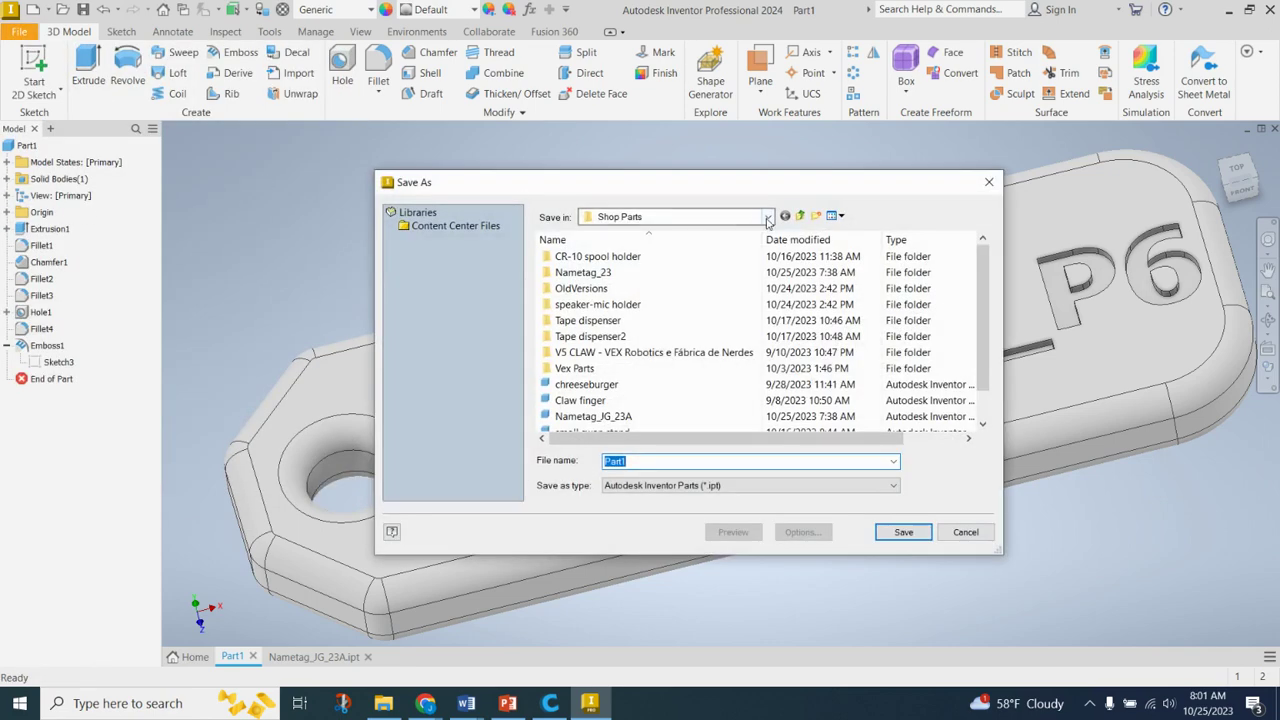
click(768, 218)
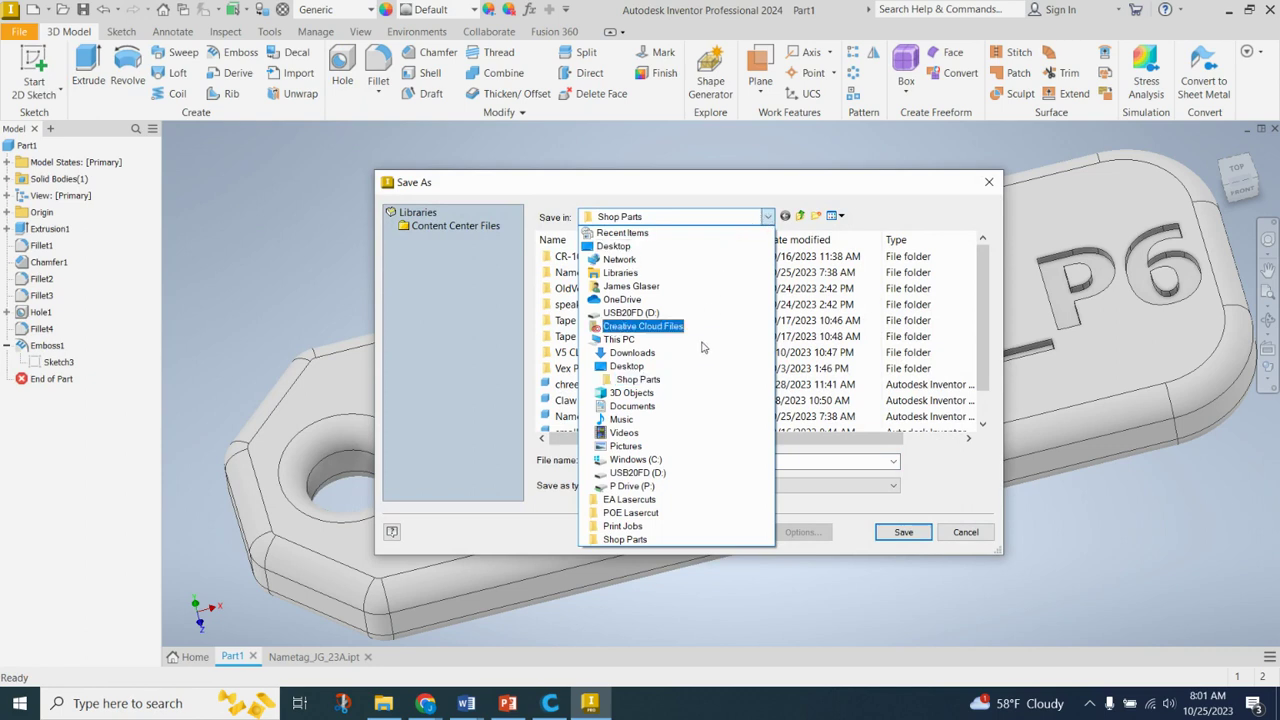
click(634, 474)
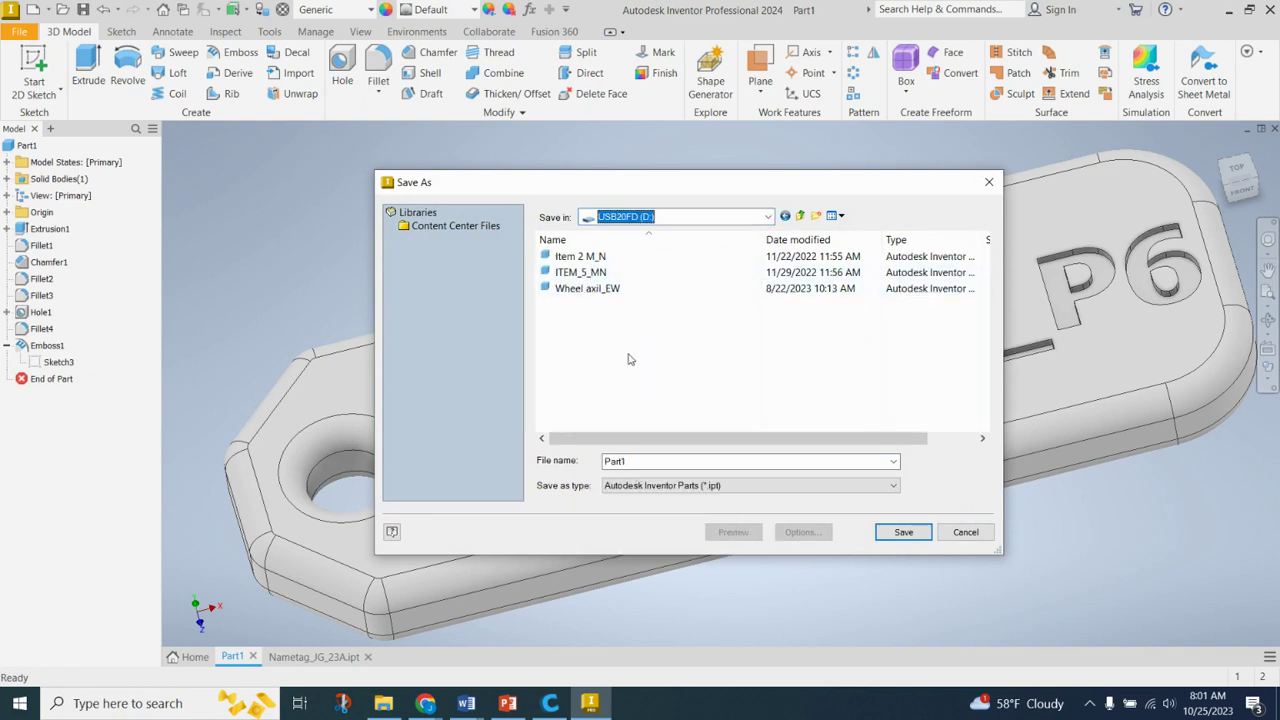
click(658, 349)
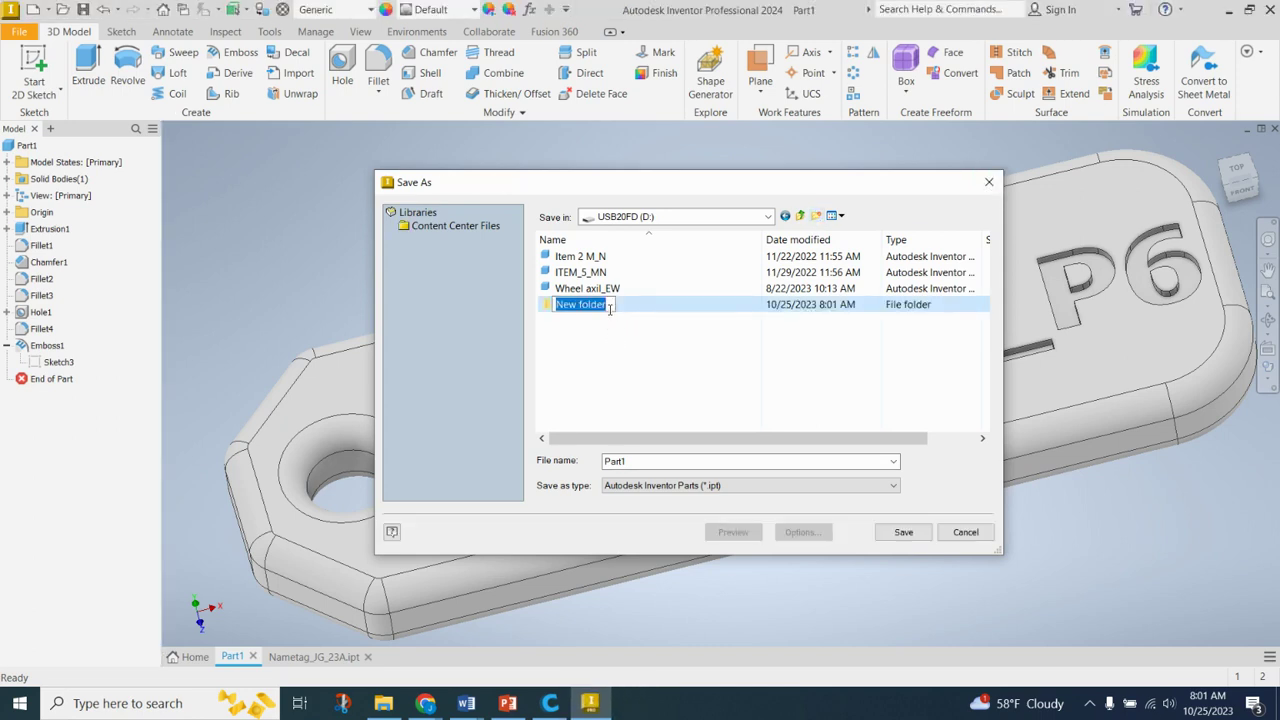
text(Nametag)
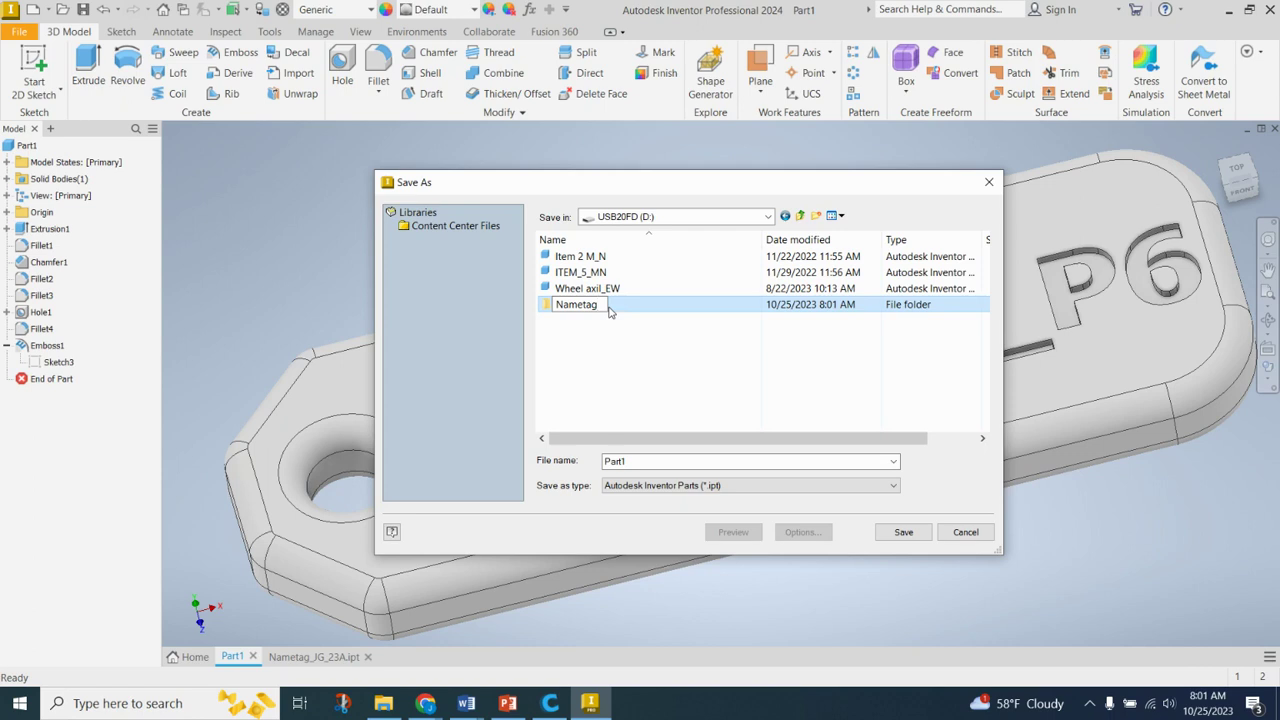
key(Return)
double_click(569, 306)
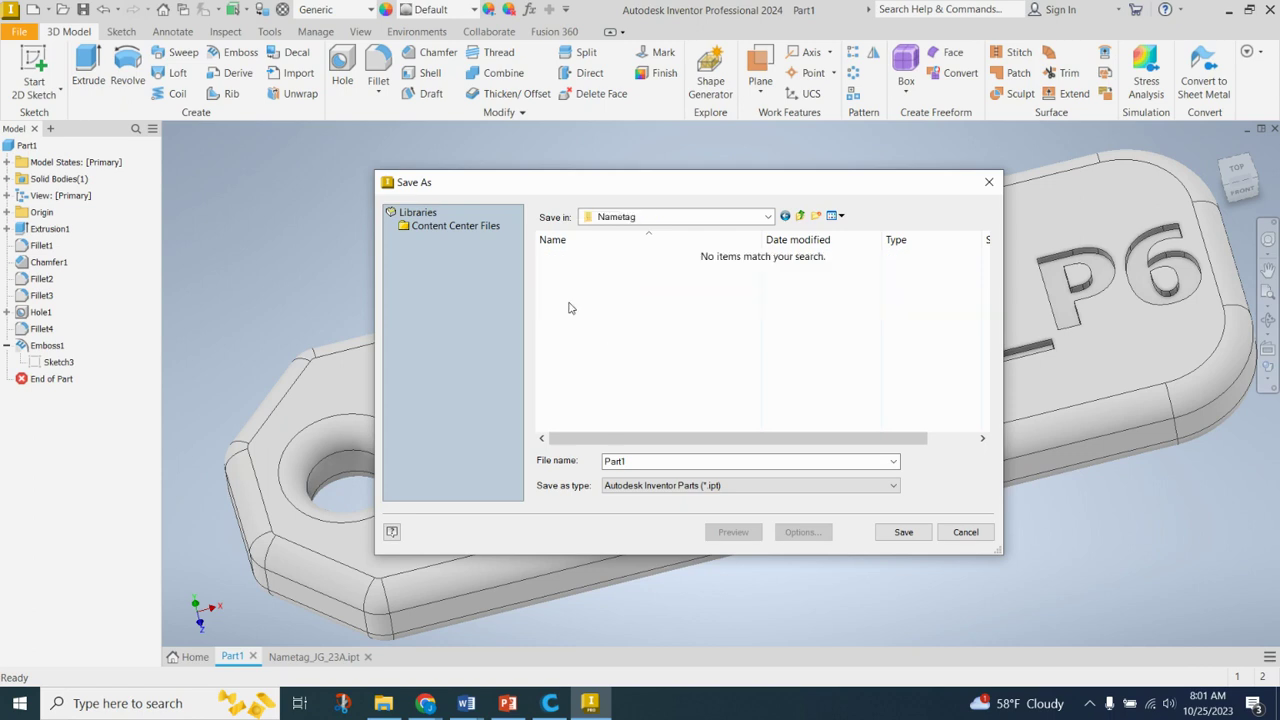
Step: Save the part in the Nametag folder with the file name Nametag_JG
double_click(640, 459)
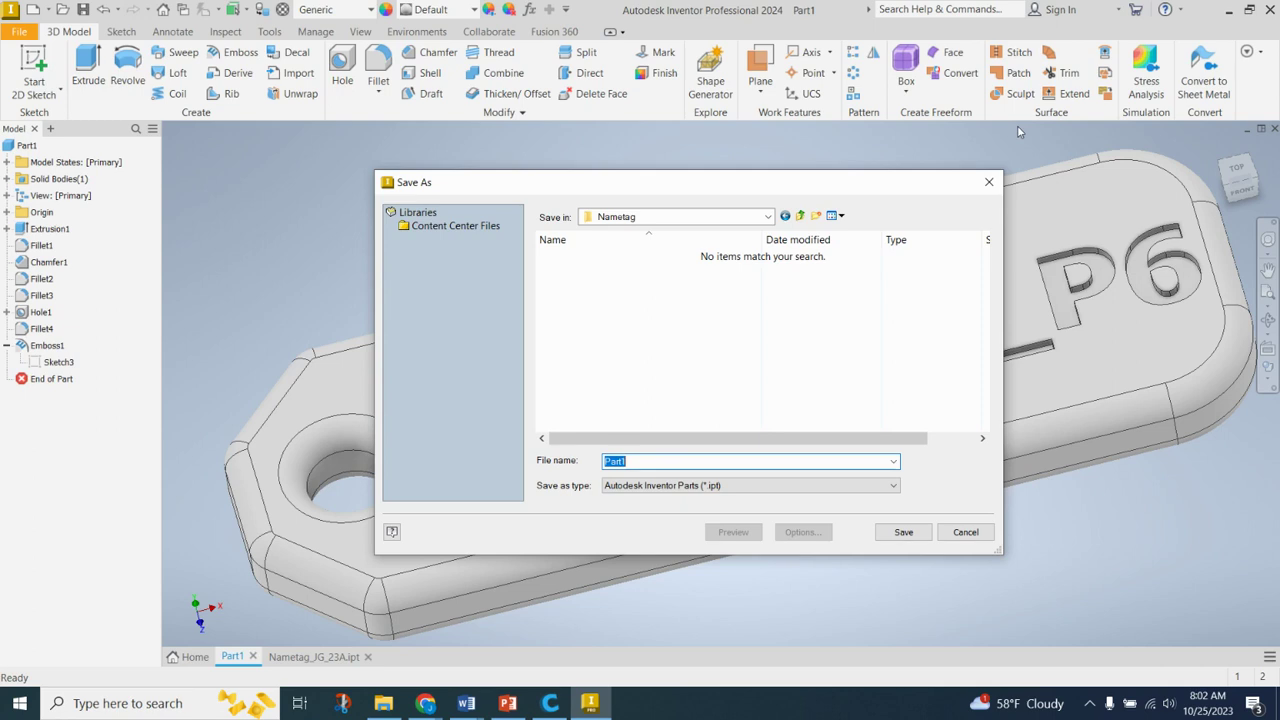
text(Nametag_JG)
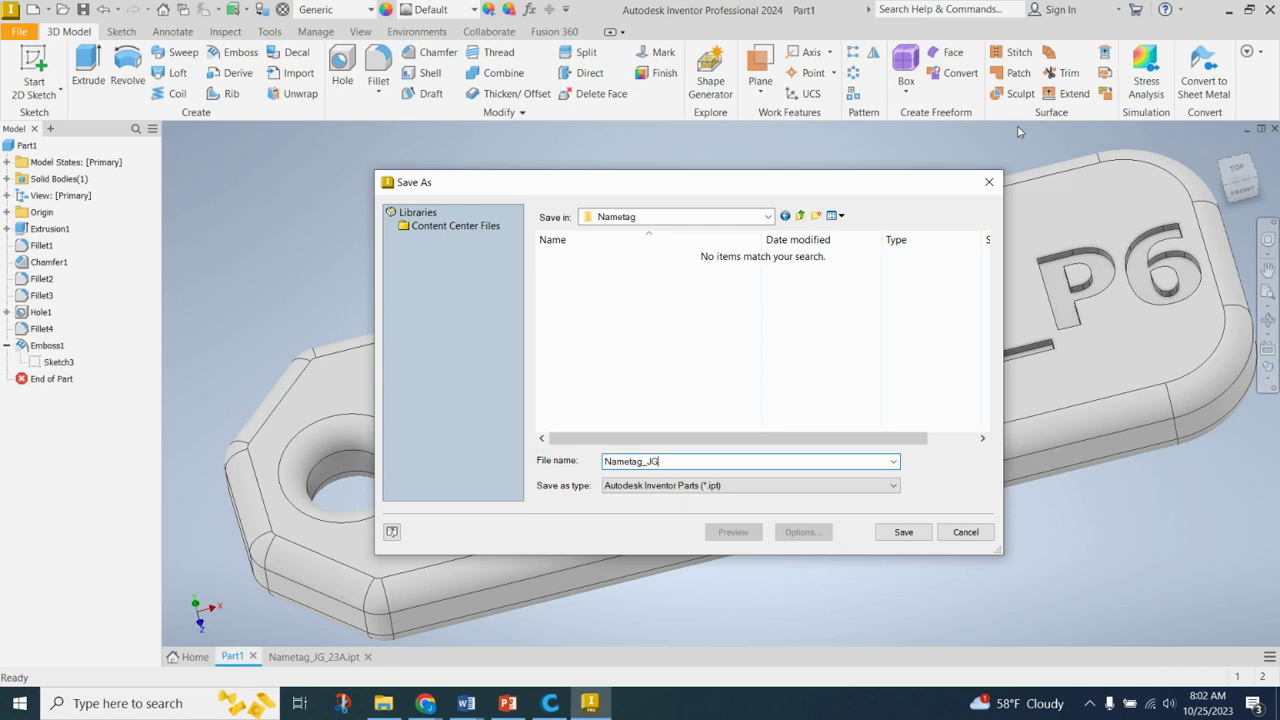
click(903, 534)
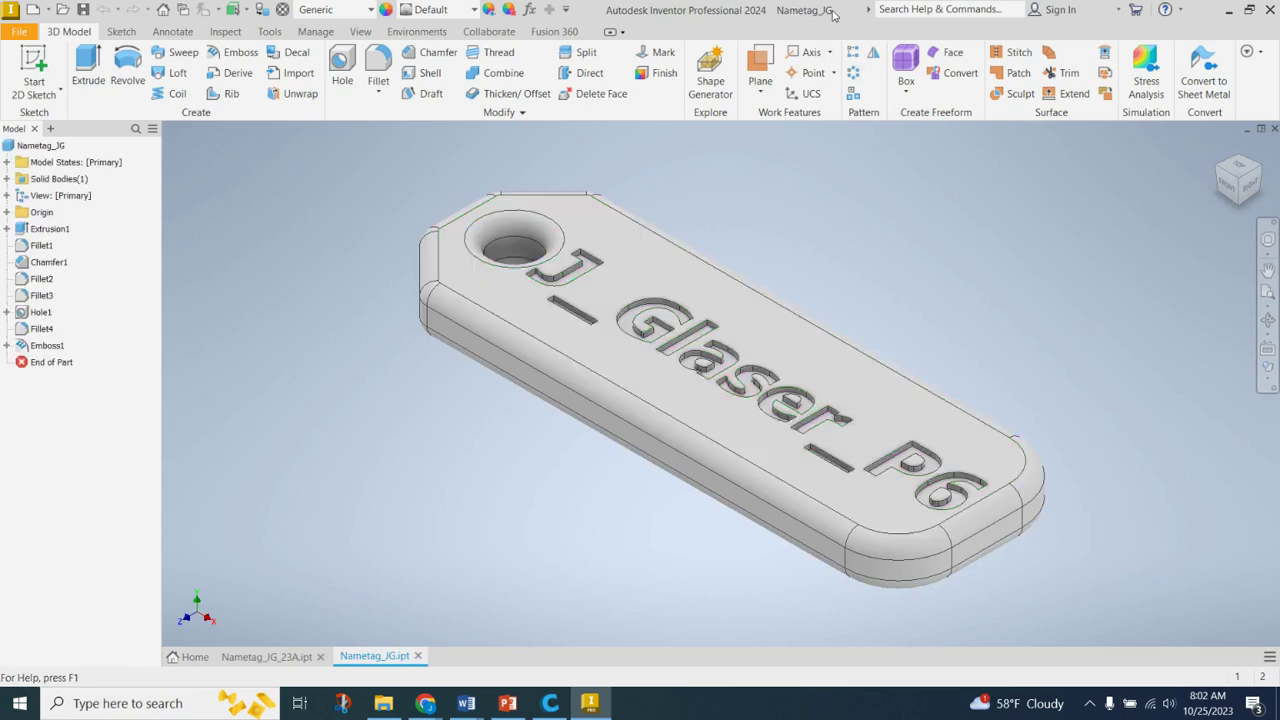
Step: Switch to File Explorer, check the saved part and its full file type in the USB drive's Nametag folder, and return to Inventor
click(383, 706)
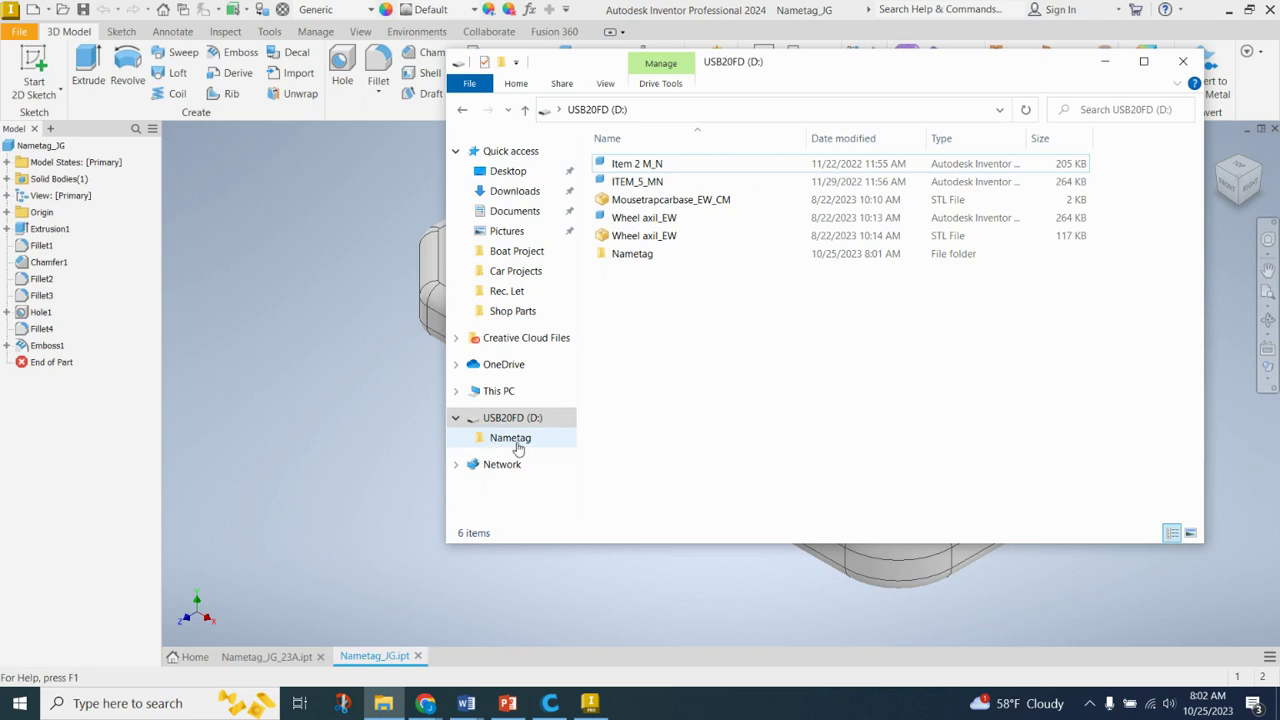
double_click(633, 256)
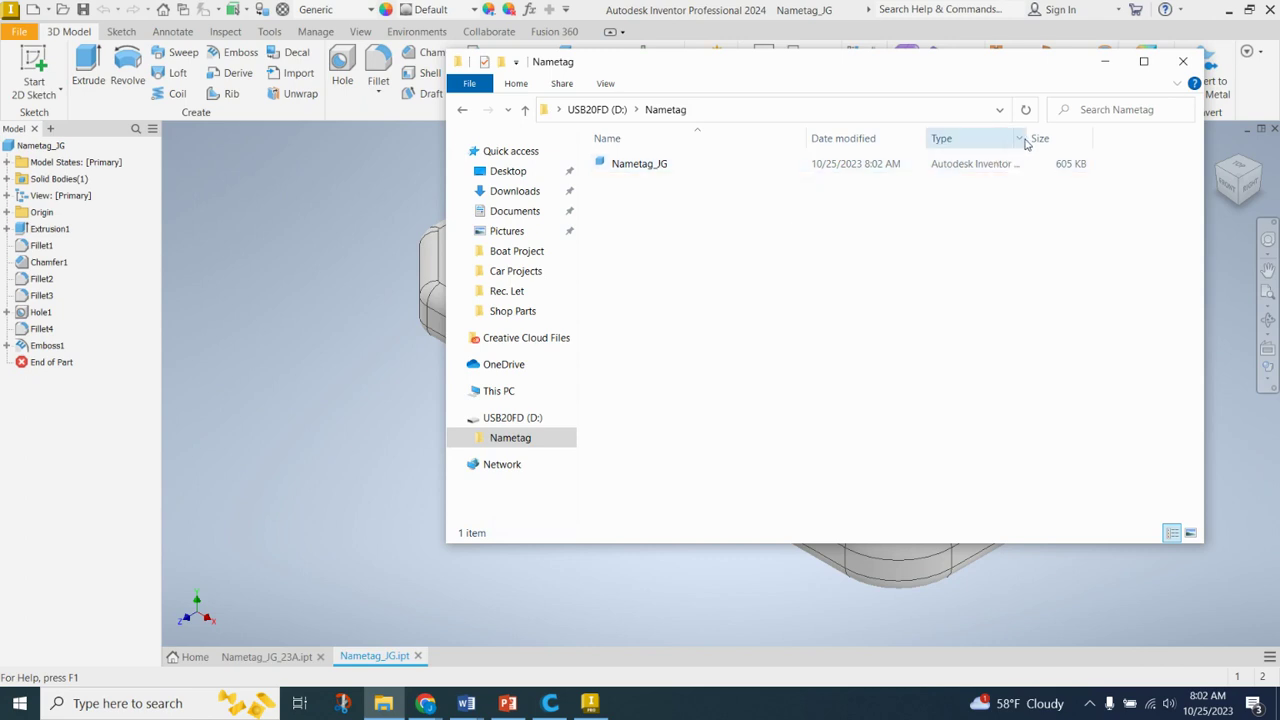
drag(1033, 139, 1112, 139)
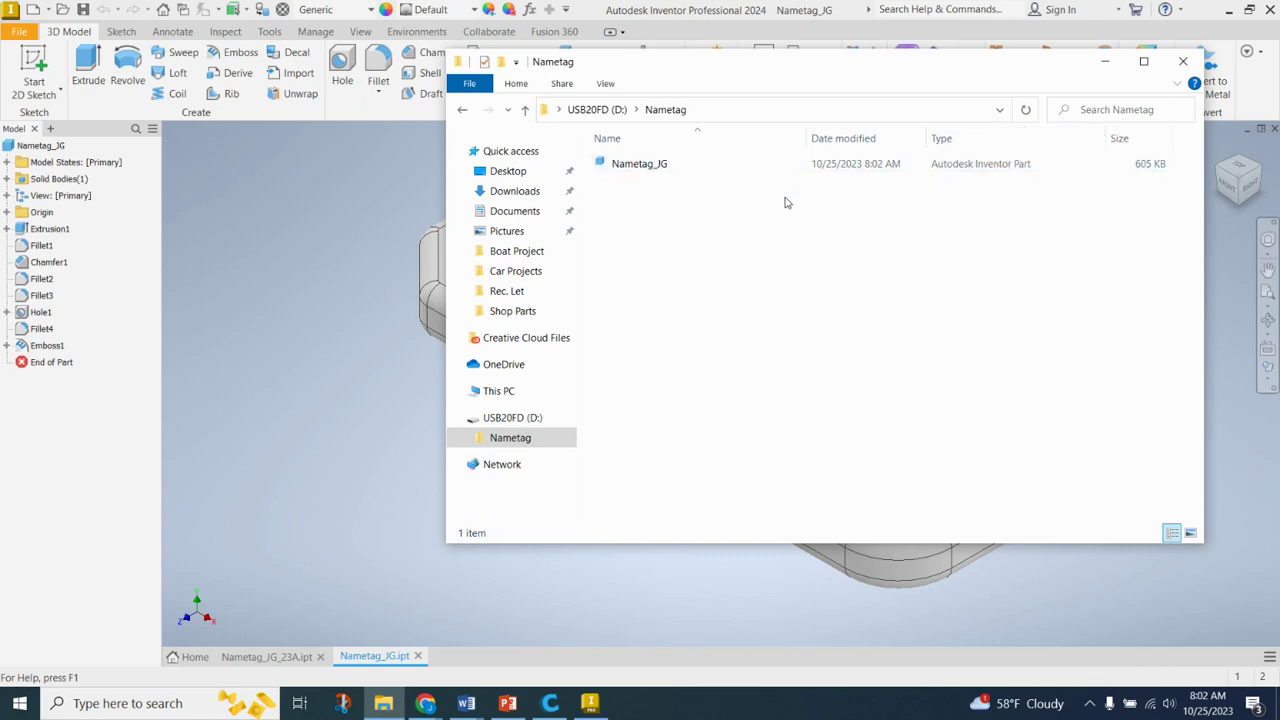
click(1106, 62)
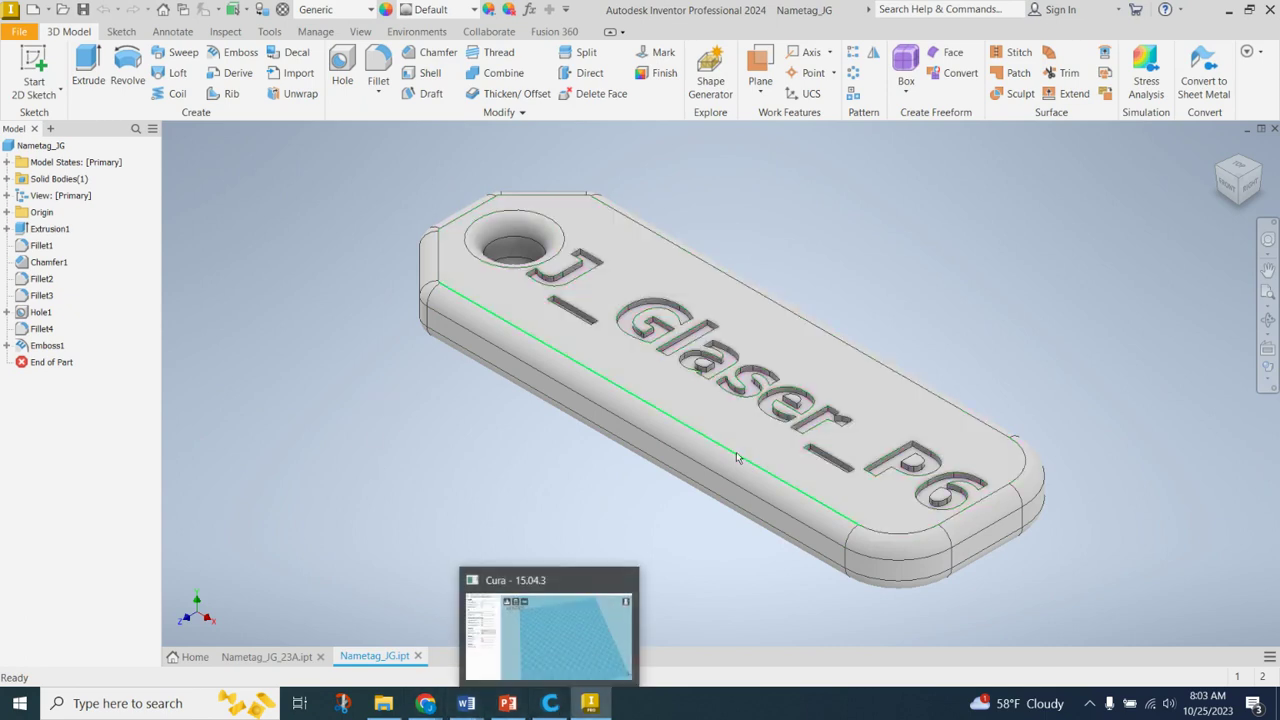
Step: Start exporting the part to a CAD format, with the Nametag folder on the USB20FD (D:) drive as destination
click(22, 33)
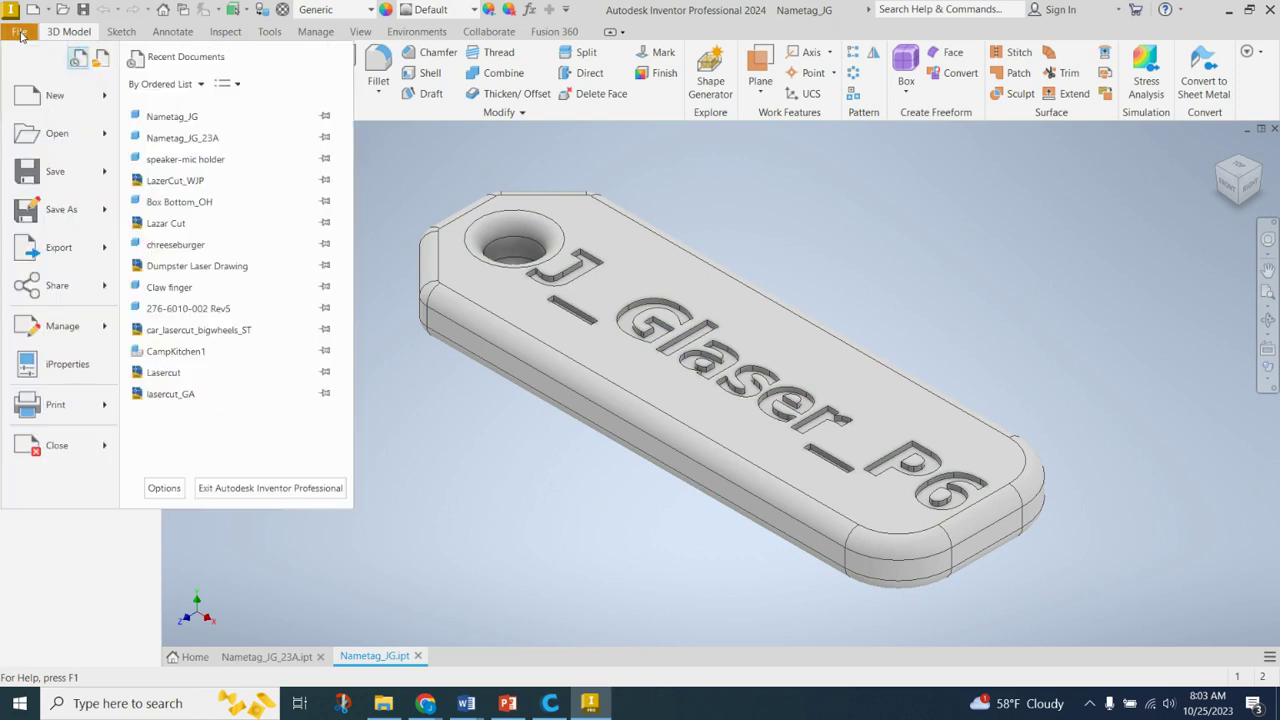
mouse_move(40, 254)
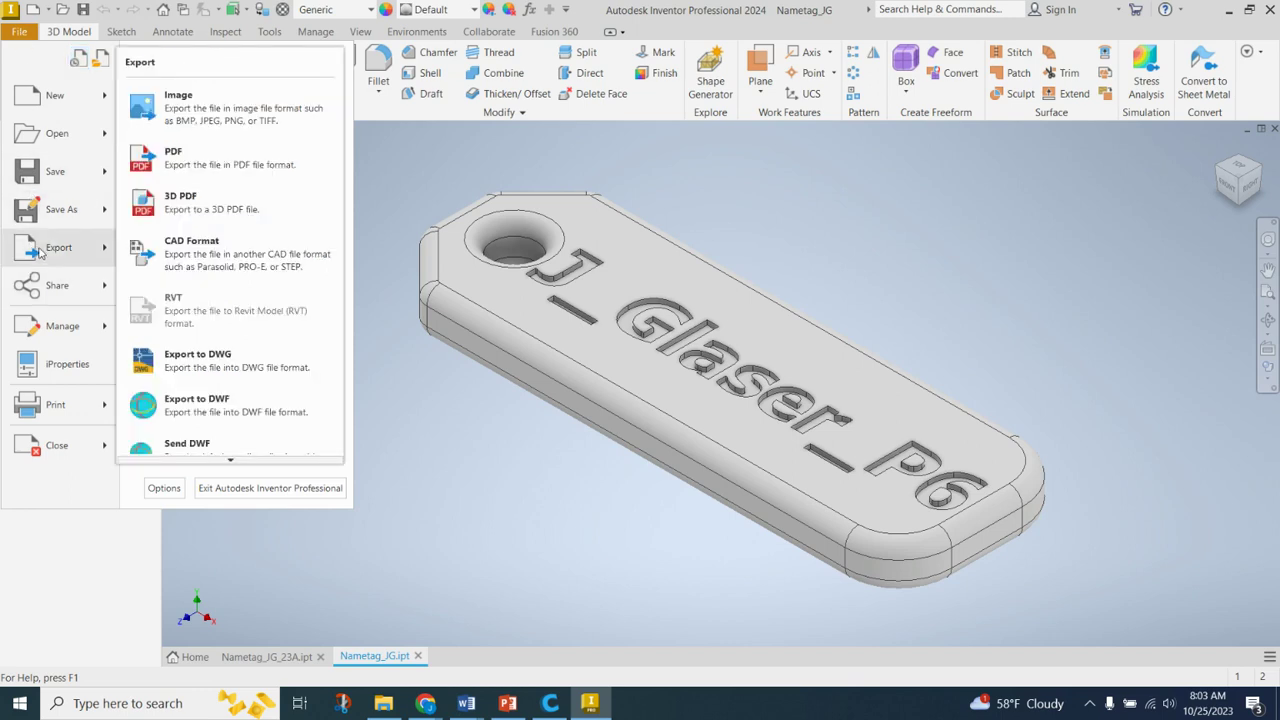
click(199, 255)
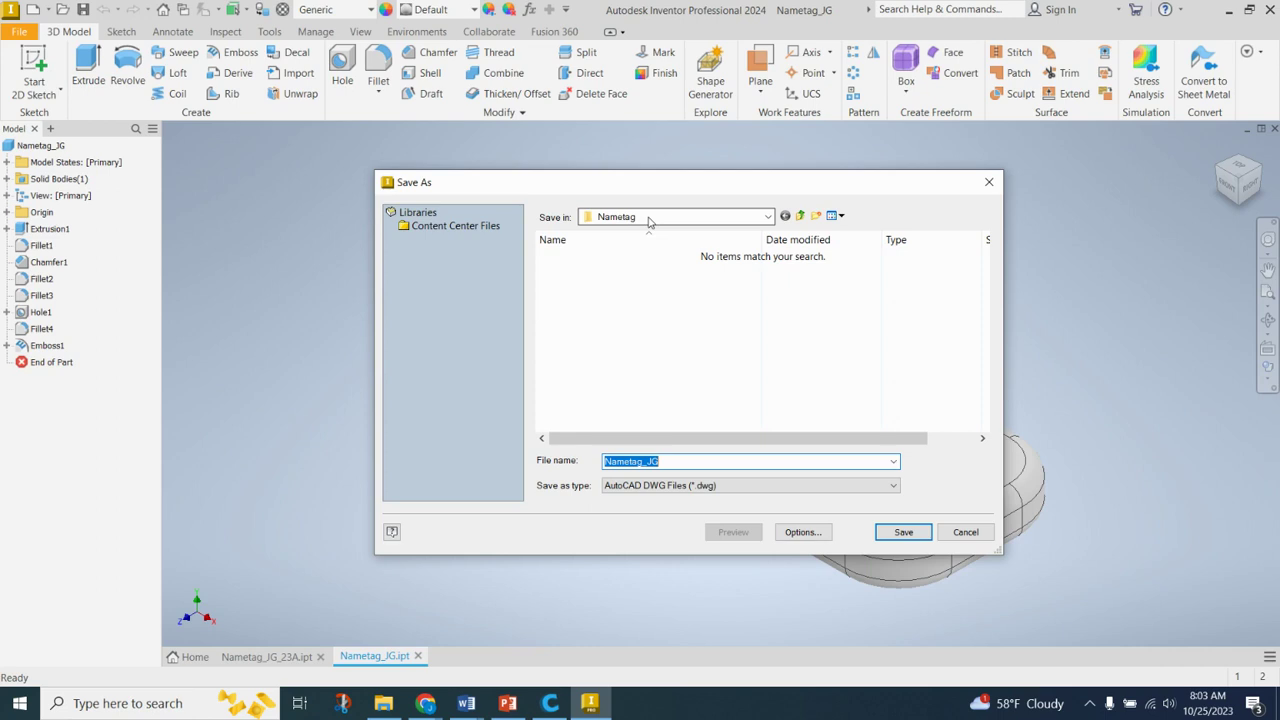
click(649, 218)
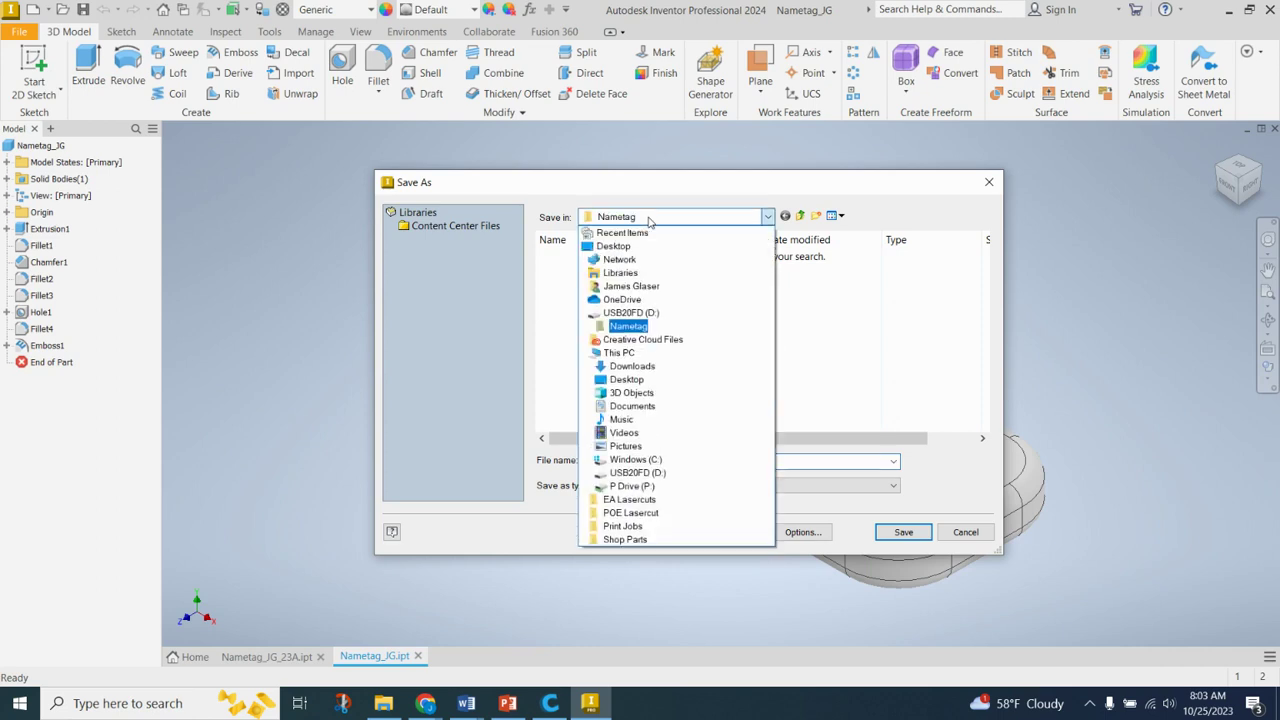
click(650, 330)
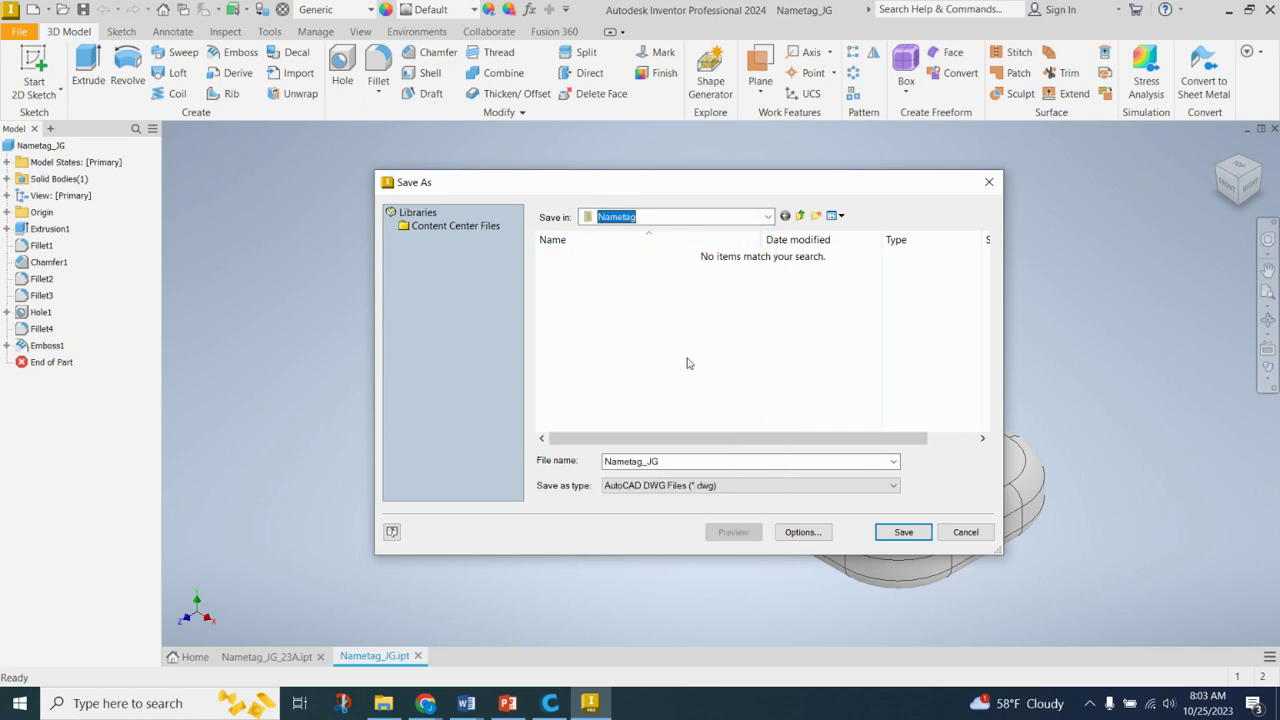
Step: Add the prefix RD_ to the export file name so it reads RD_Nametag_JG
double_click(606, 461)
click(702, 460)
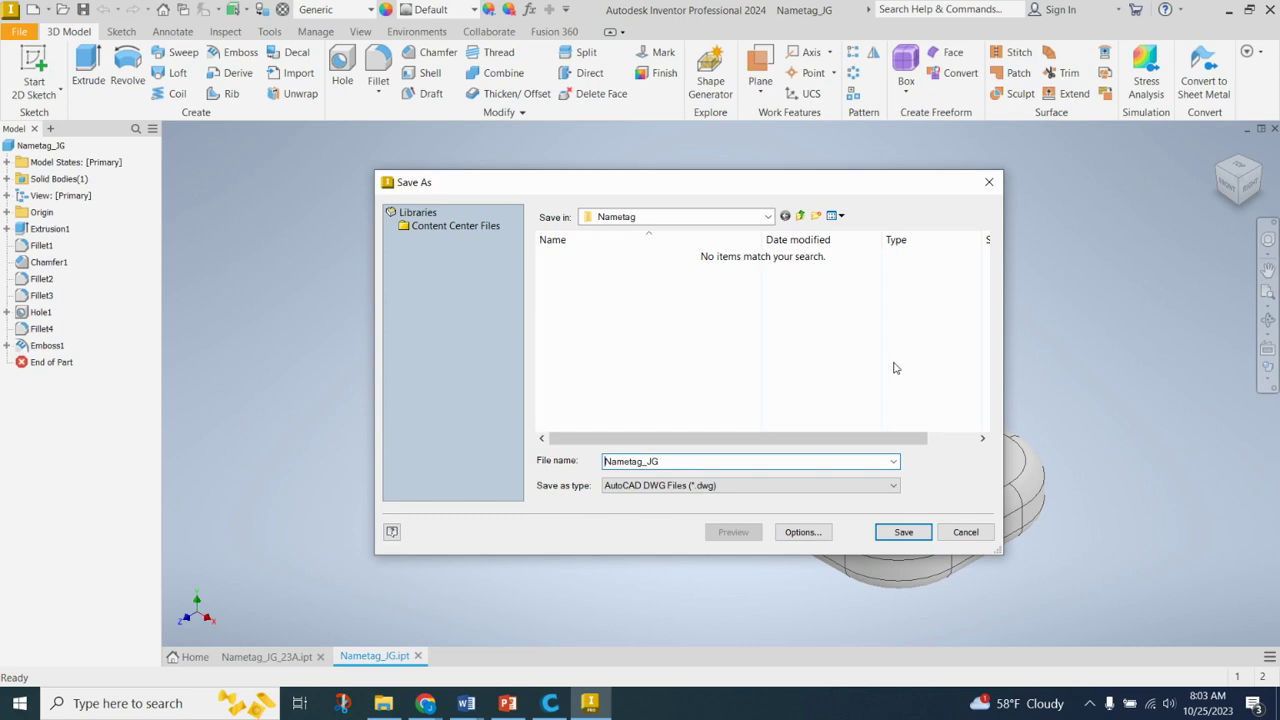
text(0R_)
key(BackSpace)
key(Delete)
text(RD)
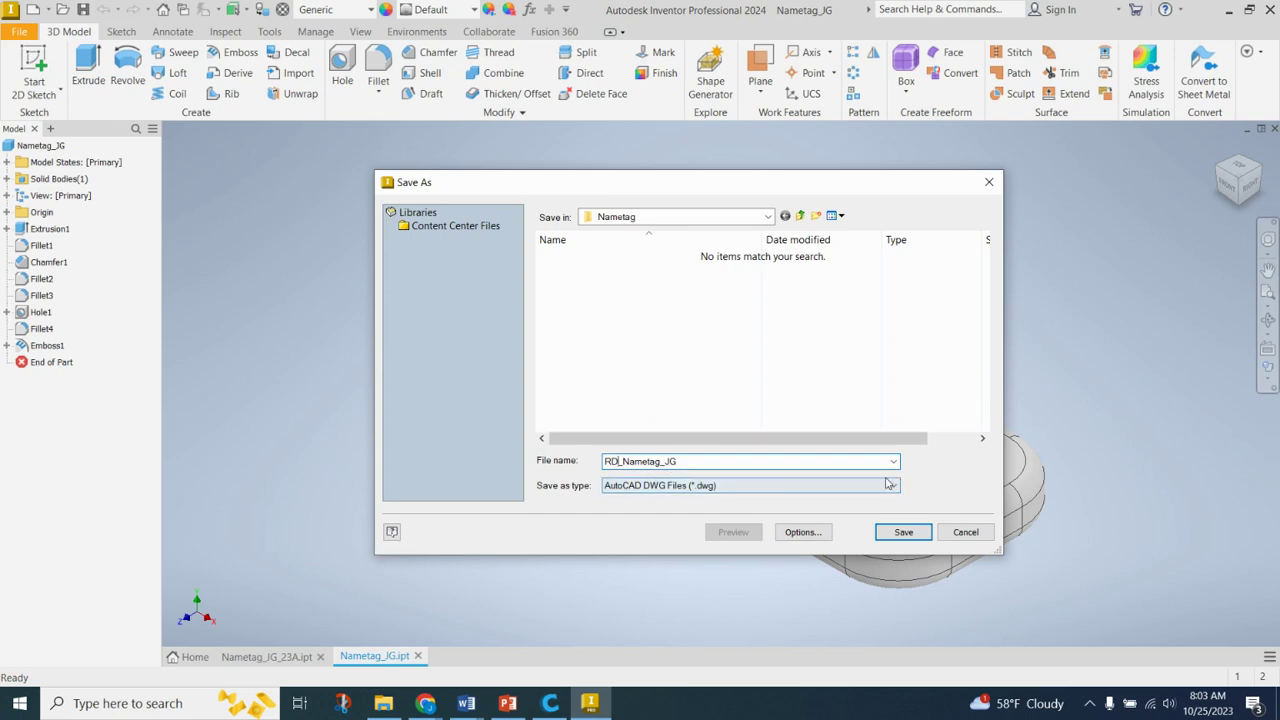
Step: Save the export as an STL file and check it in the Nametag folder in File Explorer
click(822, 486)
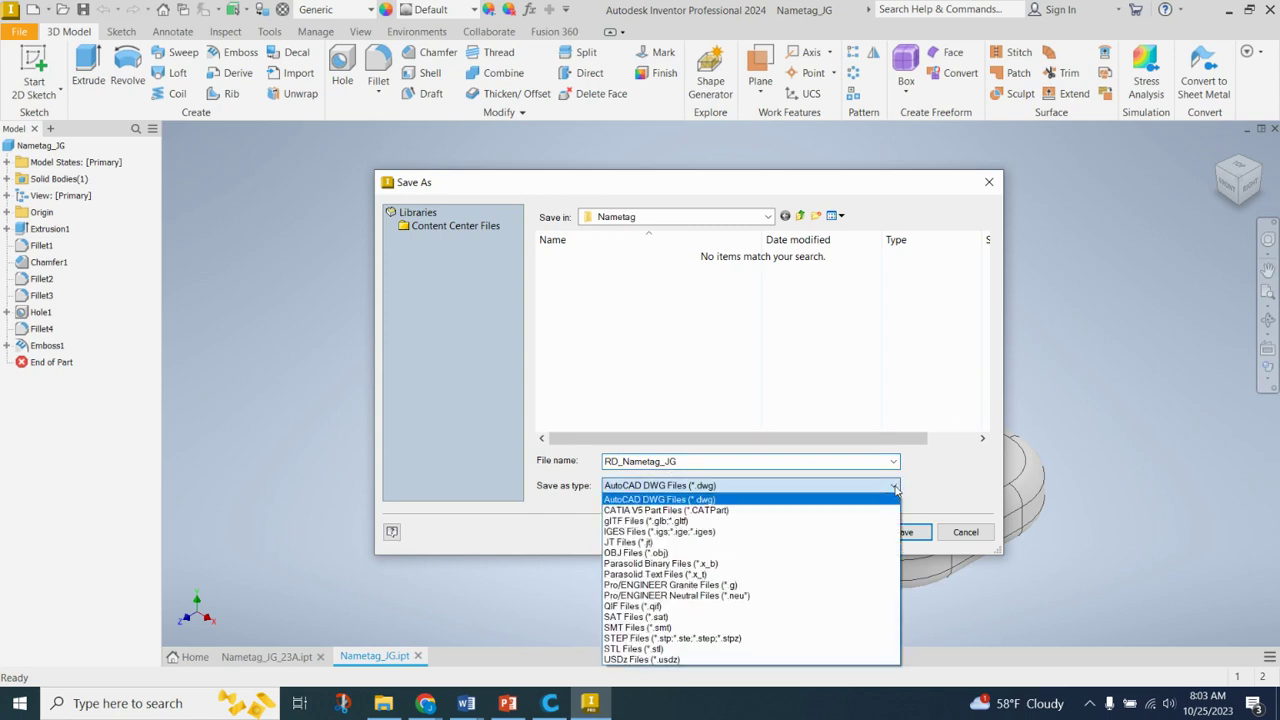
click(806, 651)
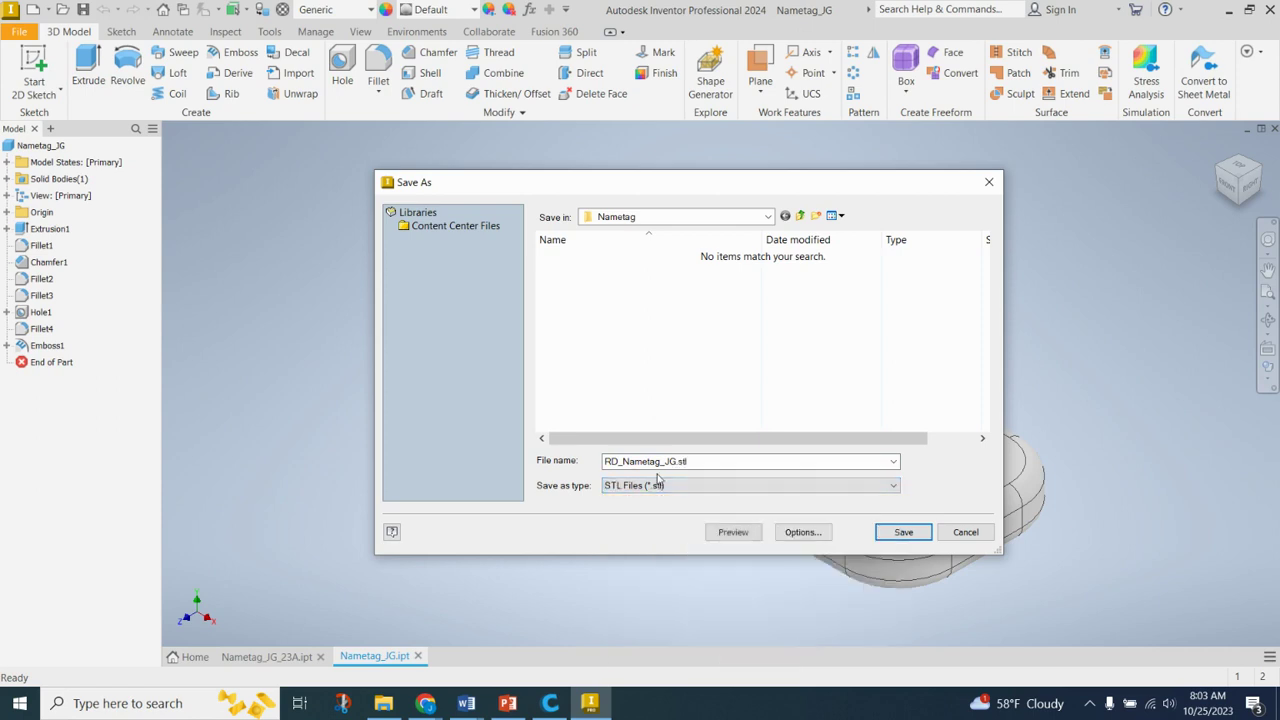
click(903, 532)
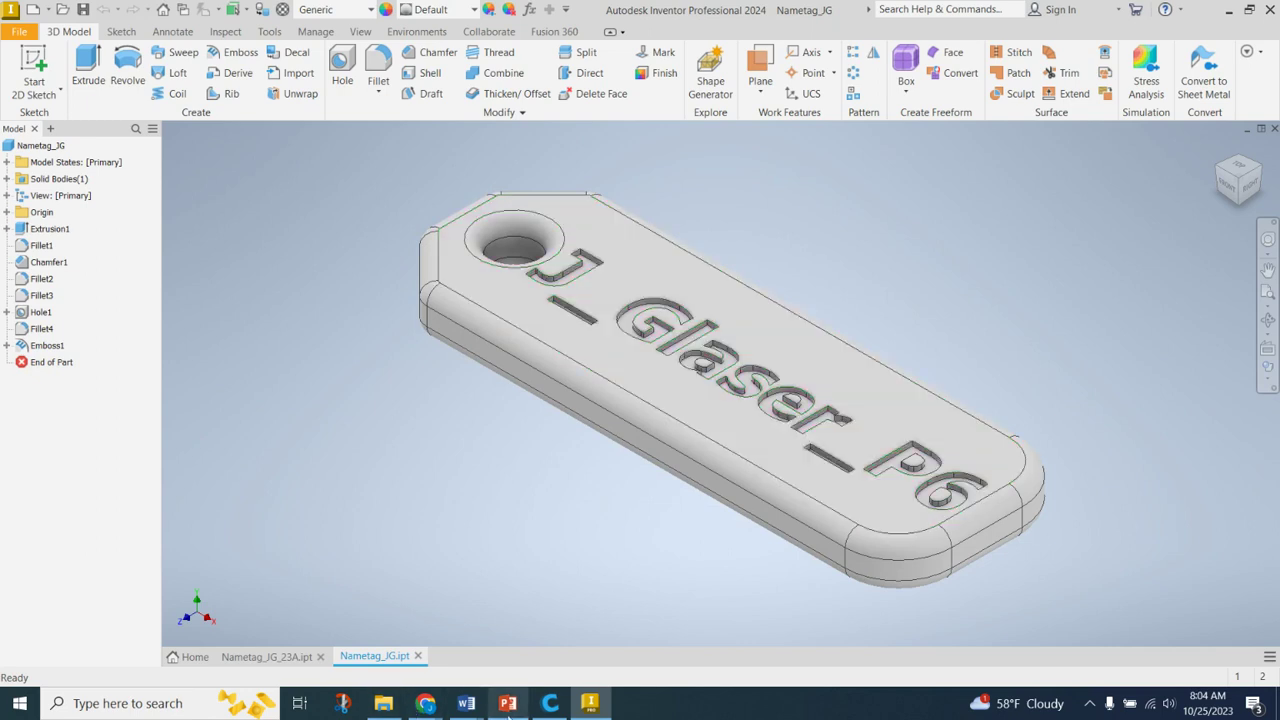
click(384, 703)
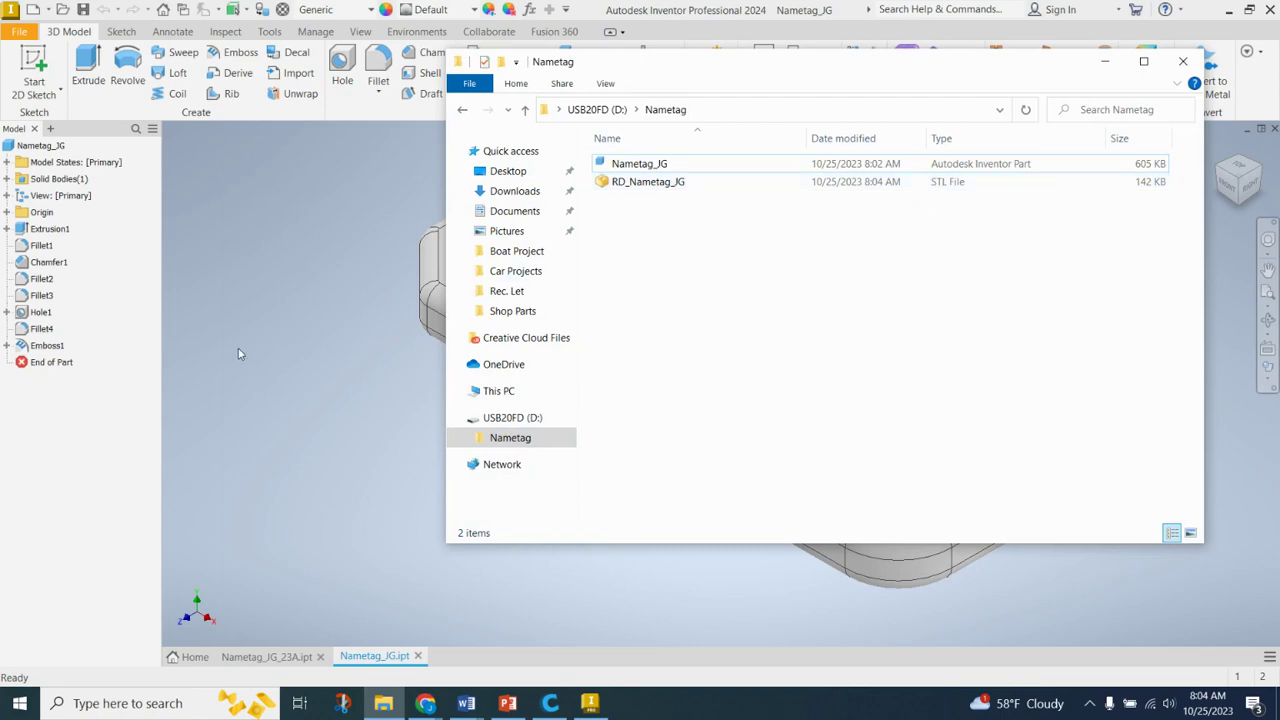
Step: Switch to Cura and load the nametag STL from the Nametag folder on the USB20FD (D:) drive
click(550, 703)
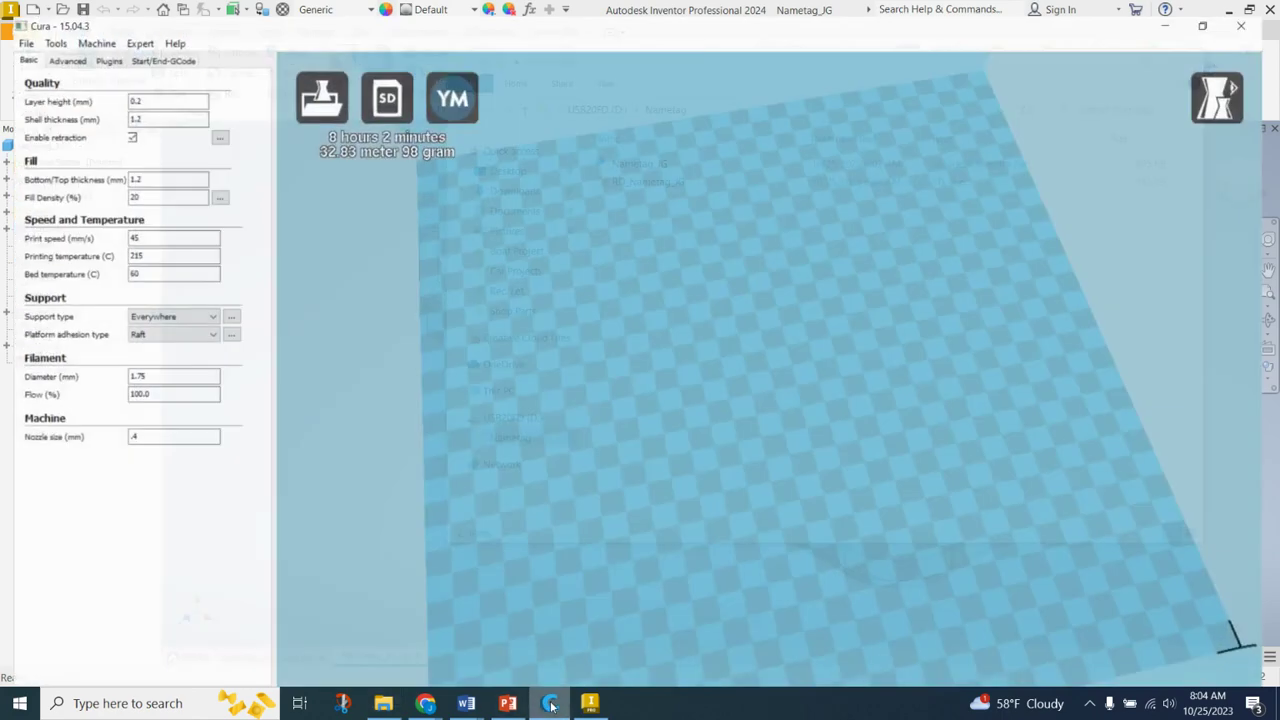
click(330, 82)
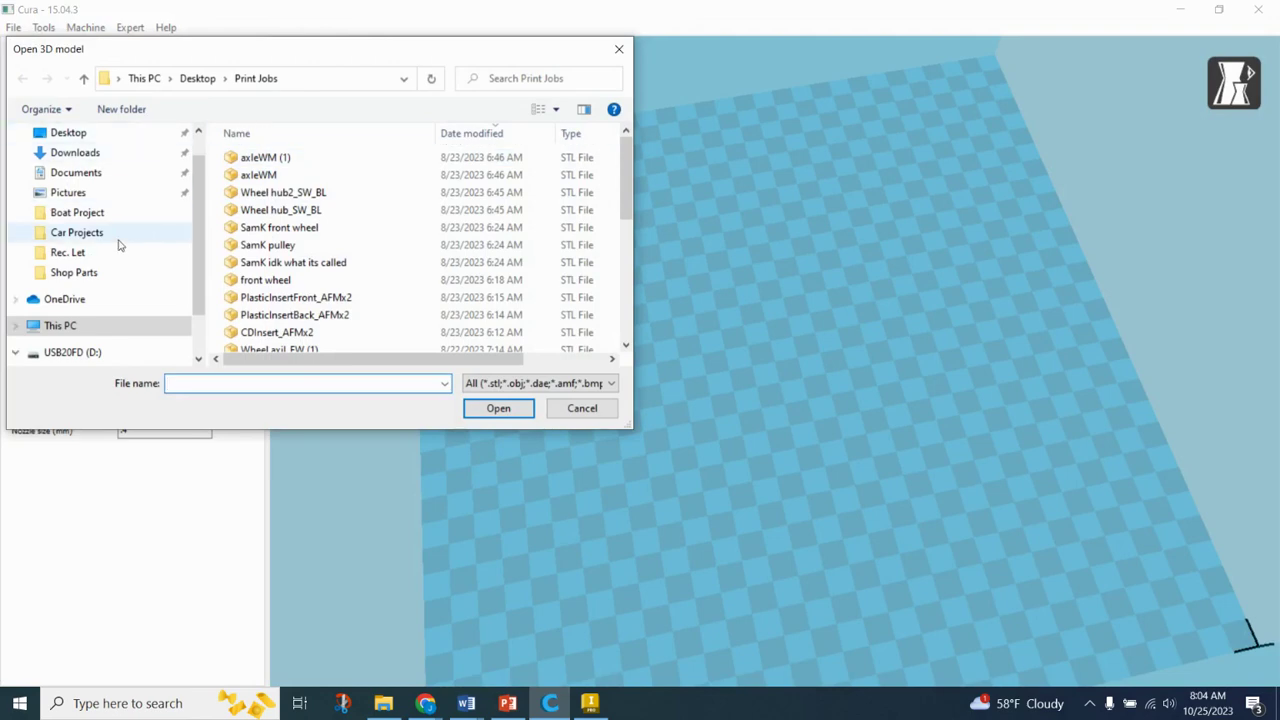
click(99, 348)
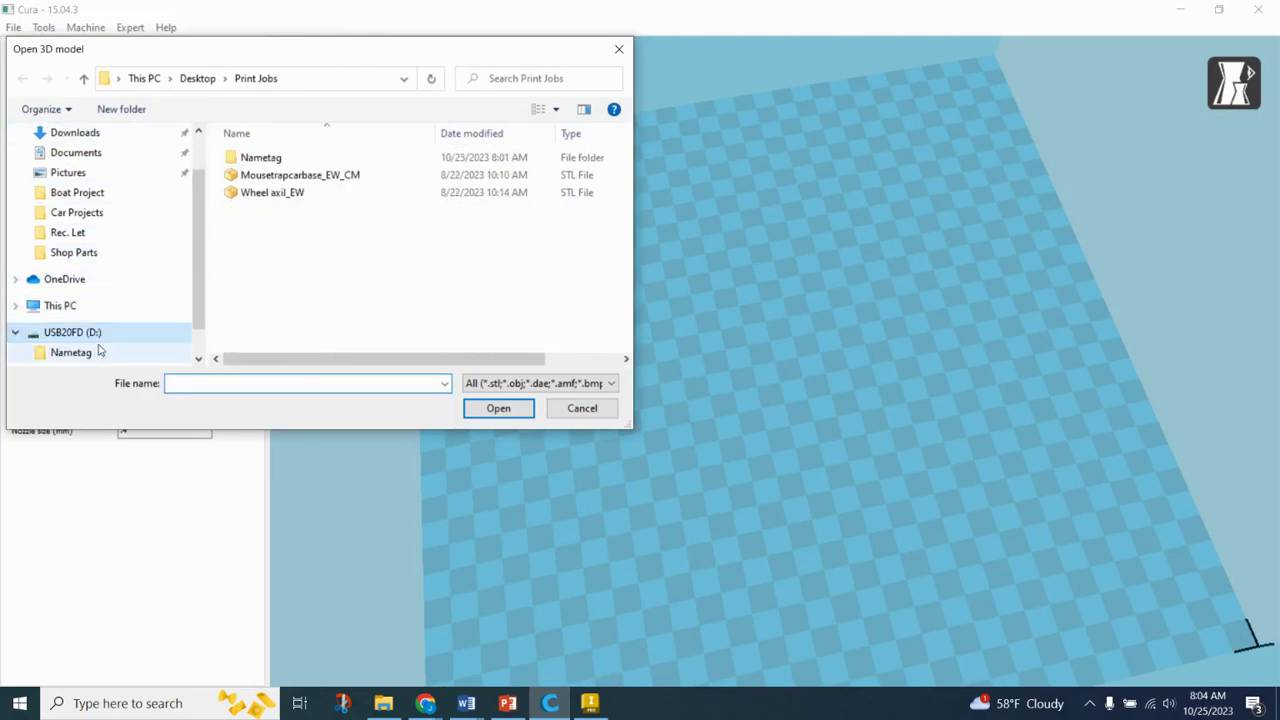
double_click(287, 163)
double_click(287, 160)
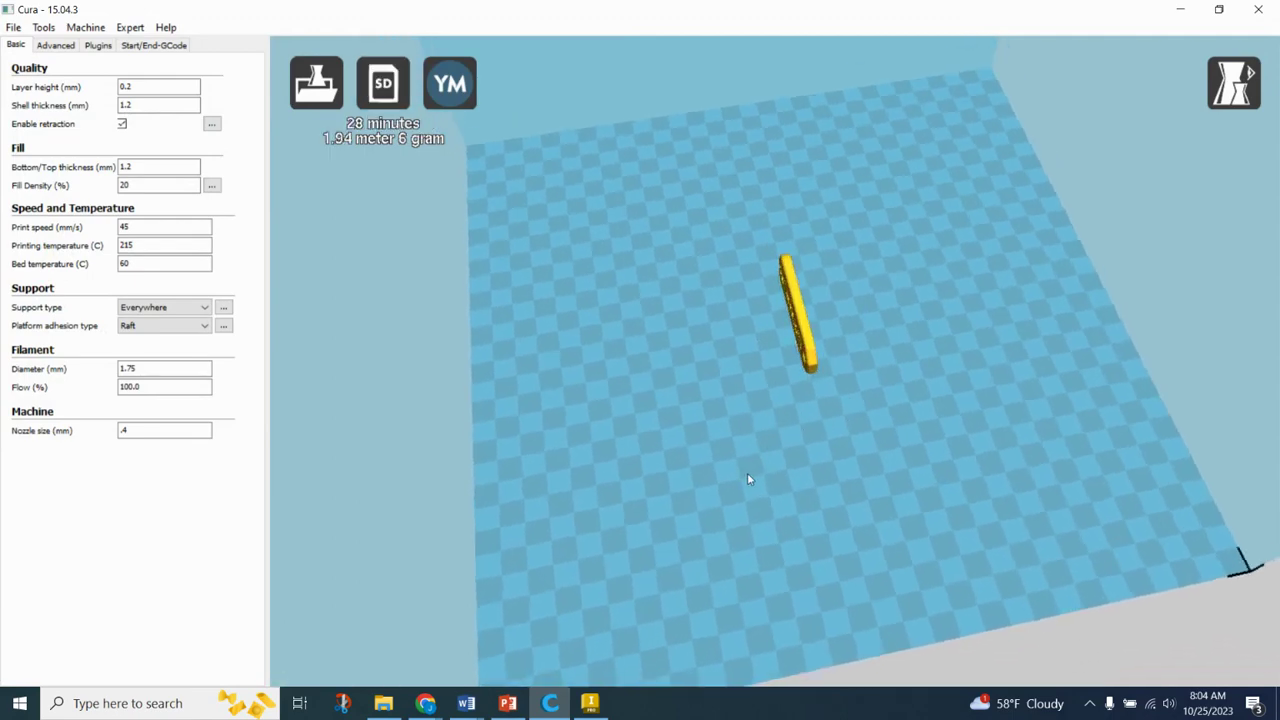
Step: Rotate the nametag so it lies flat on the build plate with the lettering facing up, and return to Inventor
right_drag(749, 474, 786, 354)
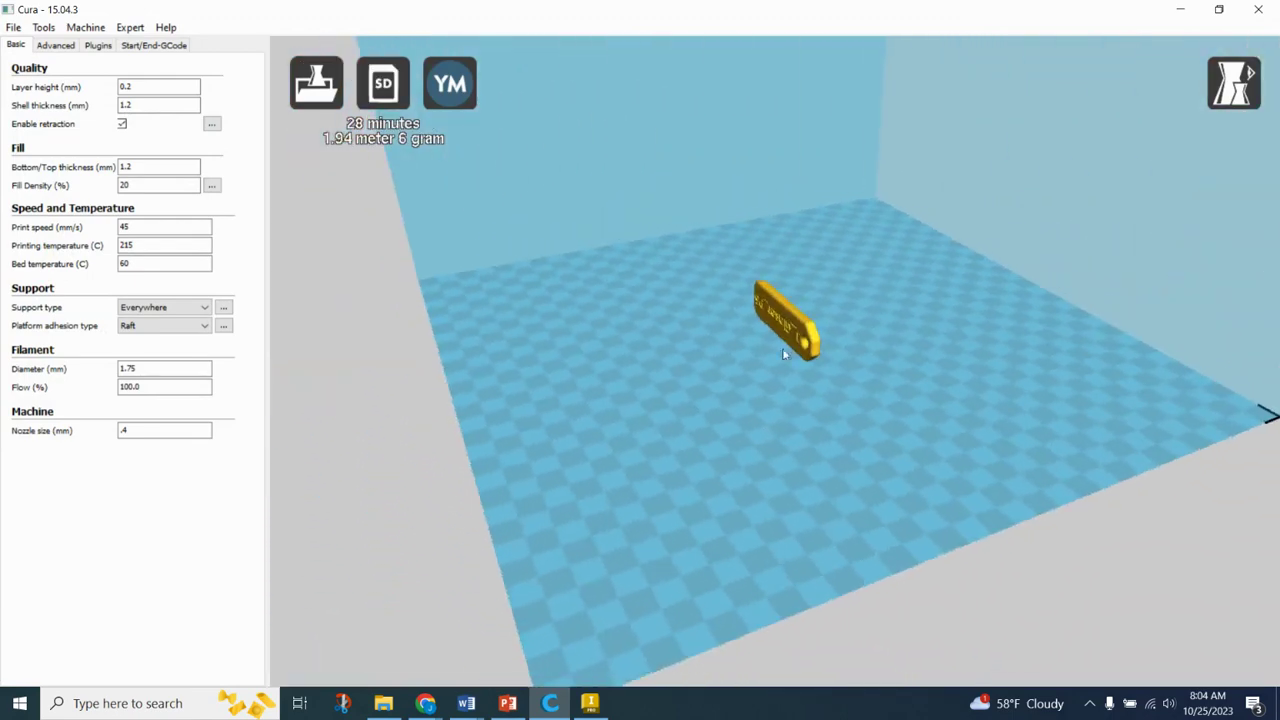
click(806, 328)
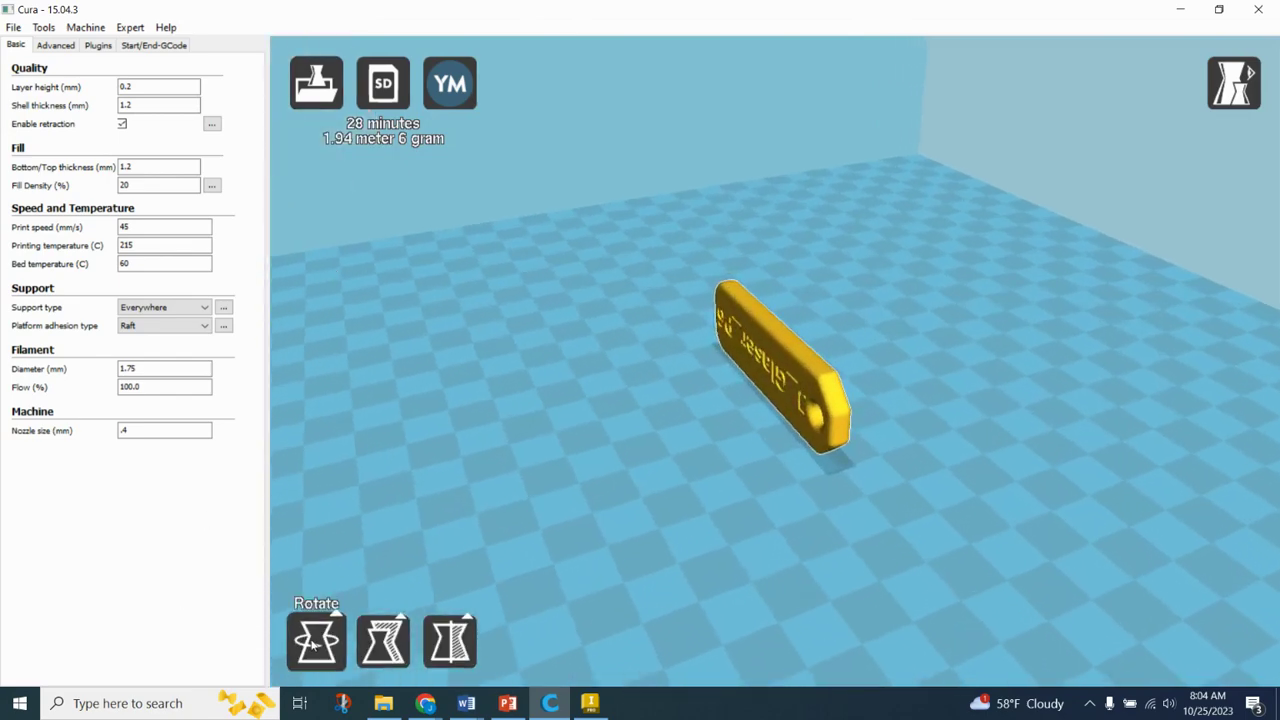
click(316, 641)
drag(585, 430, 960, 360)
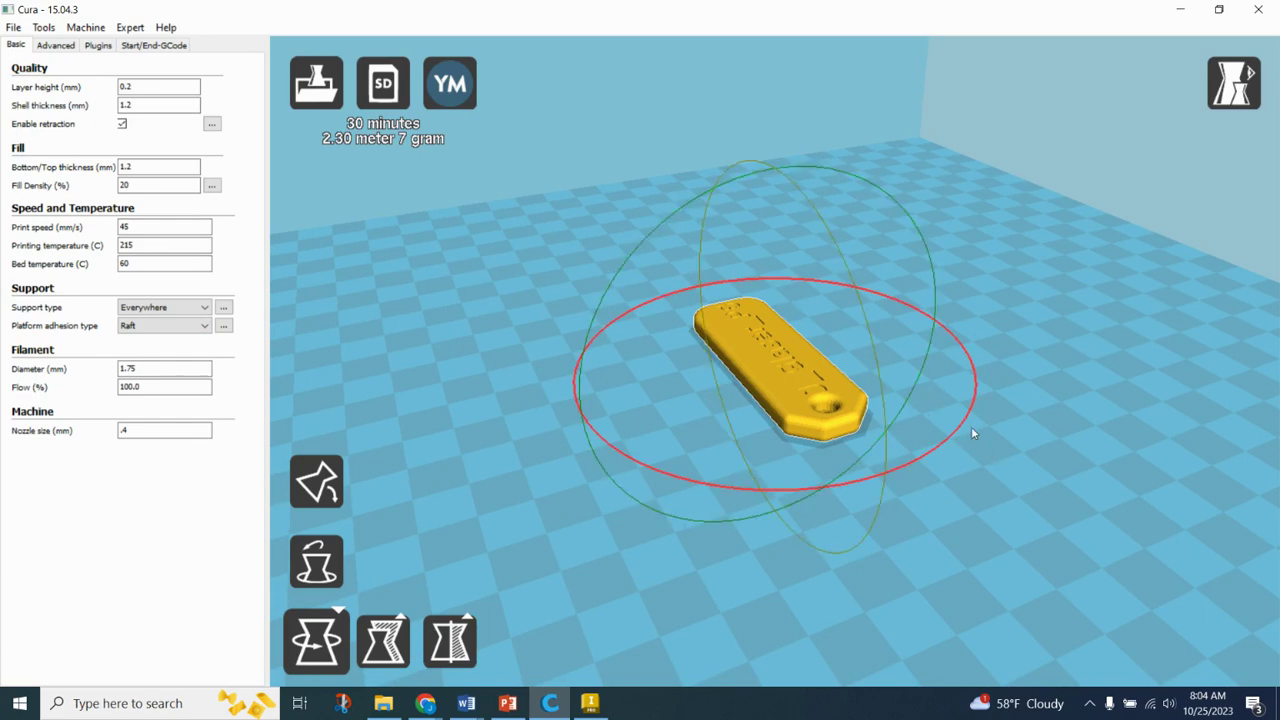
mouse_move(440, 706)
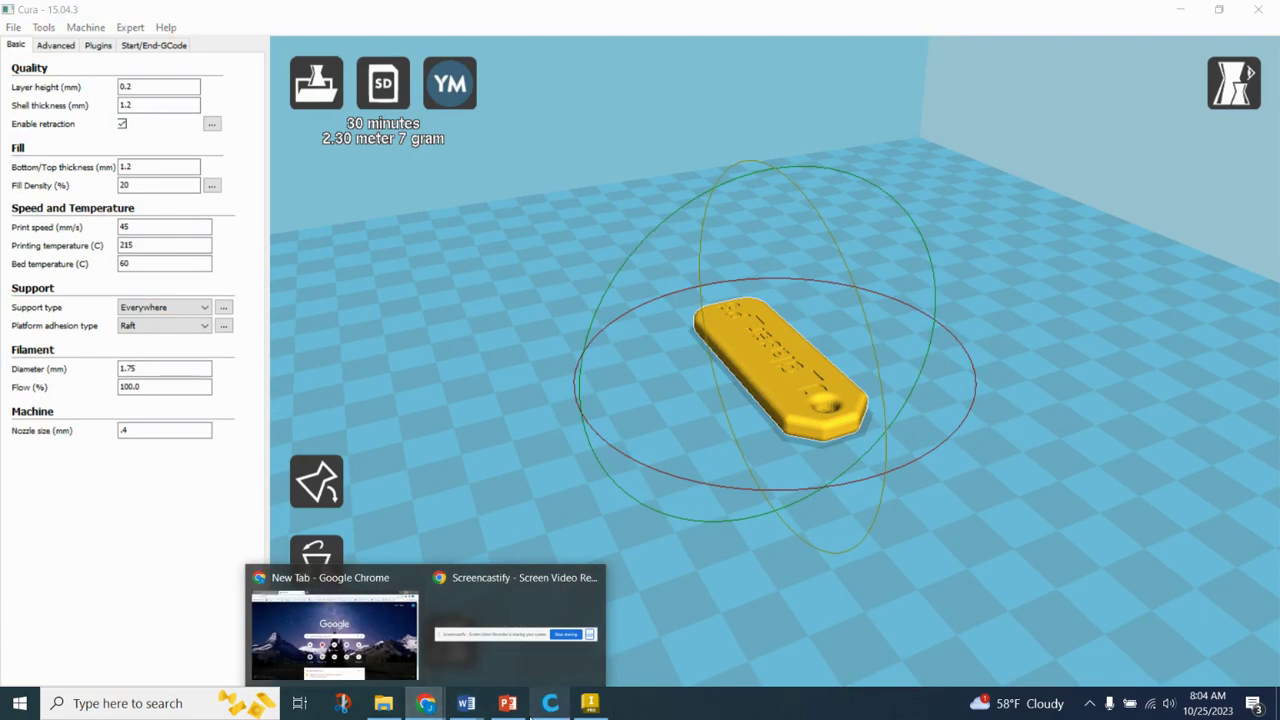
click(590, 703)
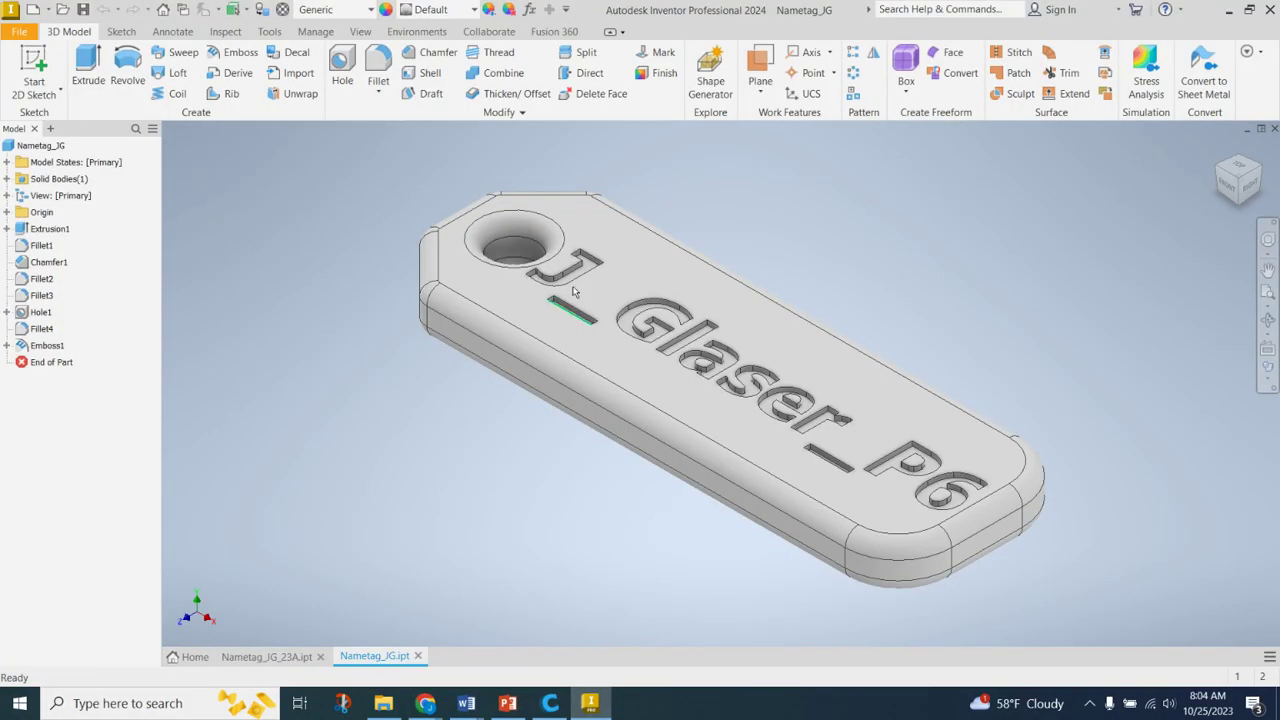